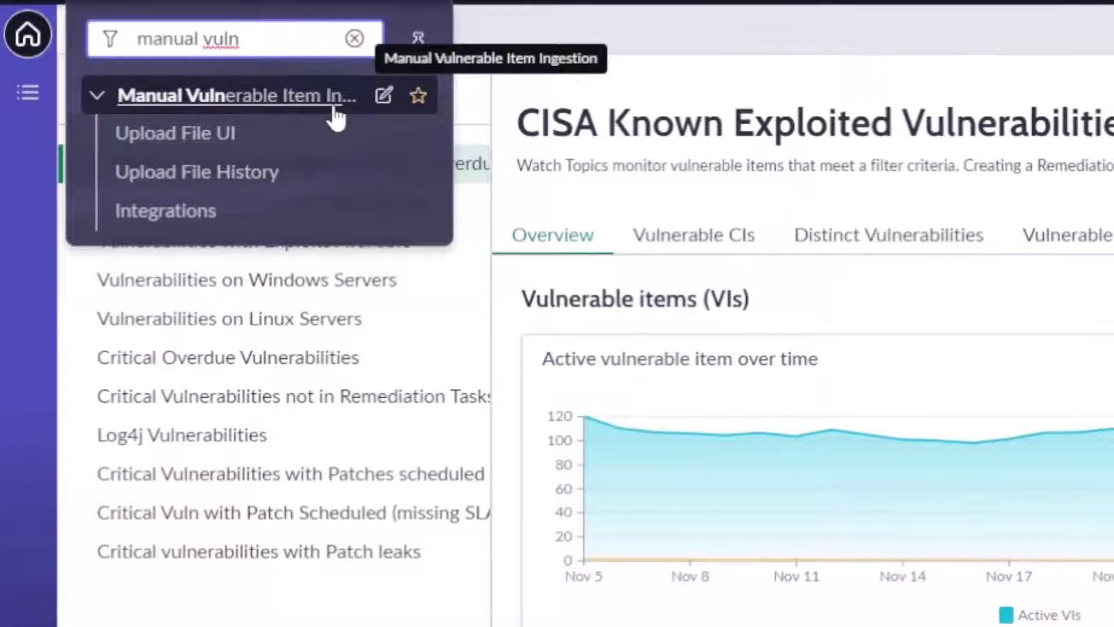
- Filter the All menu with 'ma' to reach the Manual Vulnerable Item Ingestion page
left_click(335, 114)
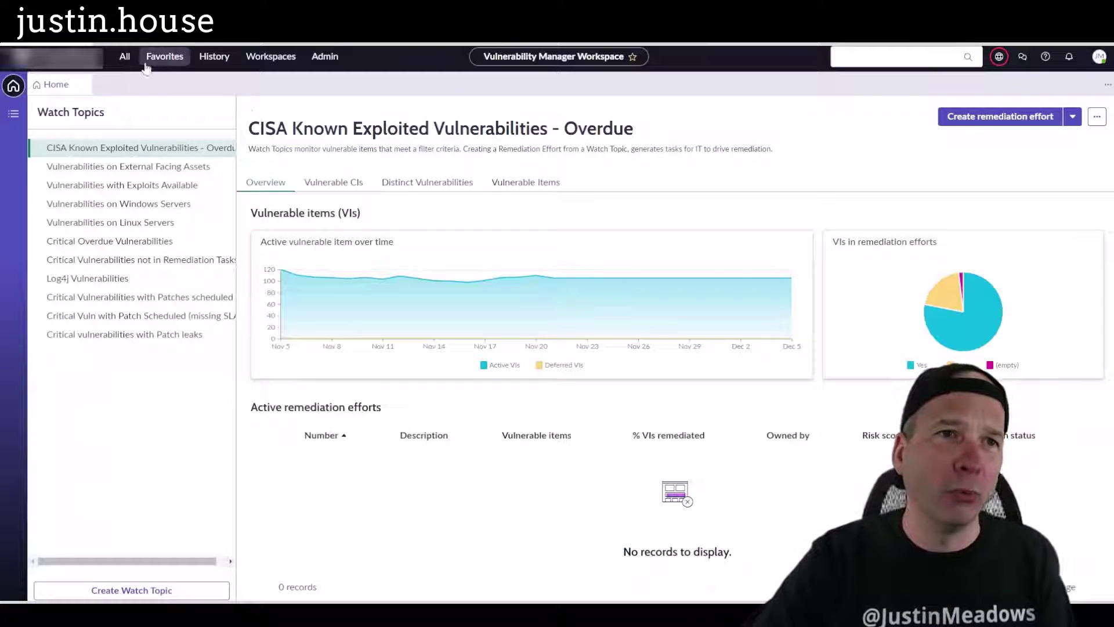
left_click(128, 56)
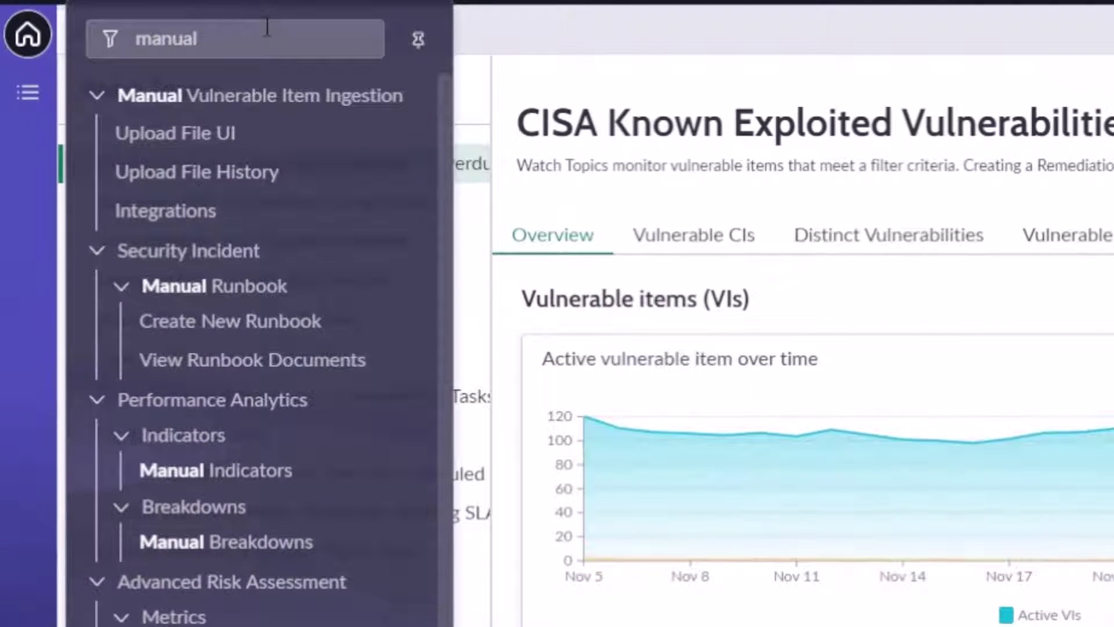
left_click_drag(267, 27, 129, 44)
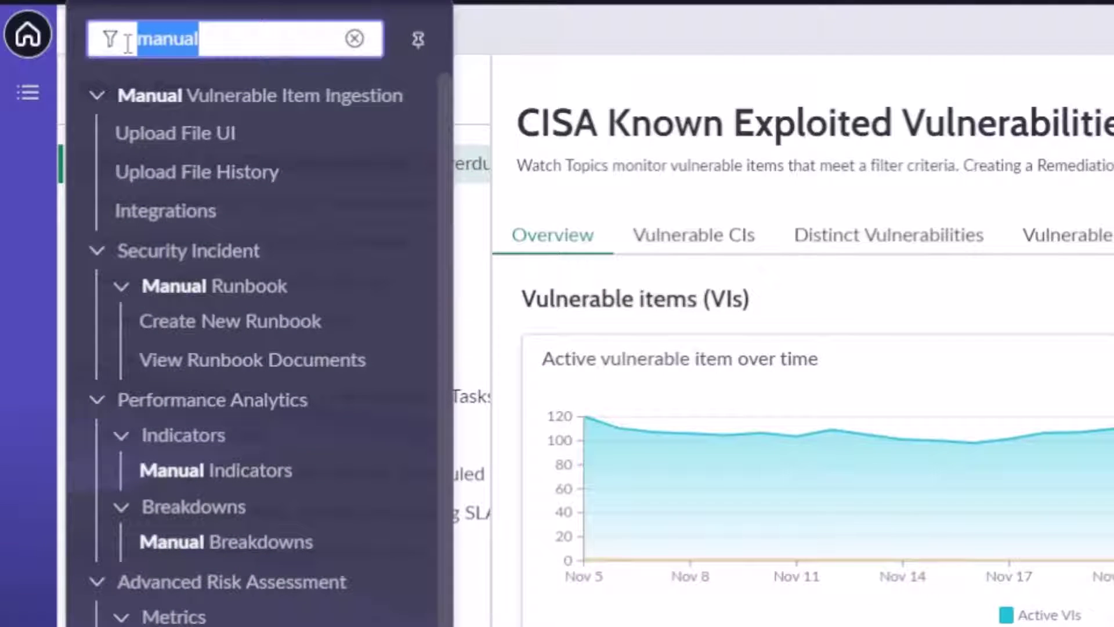
type("ma")
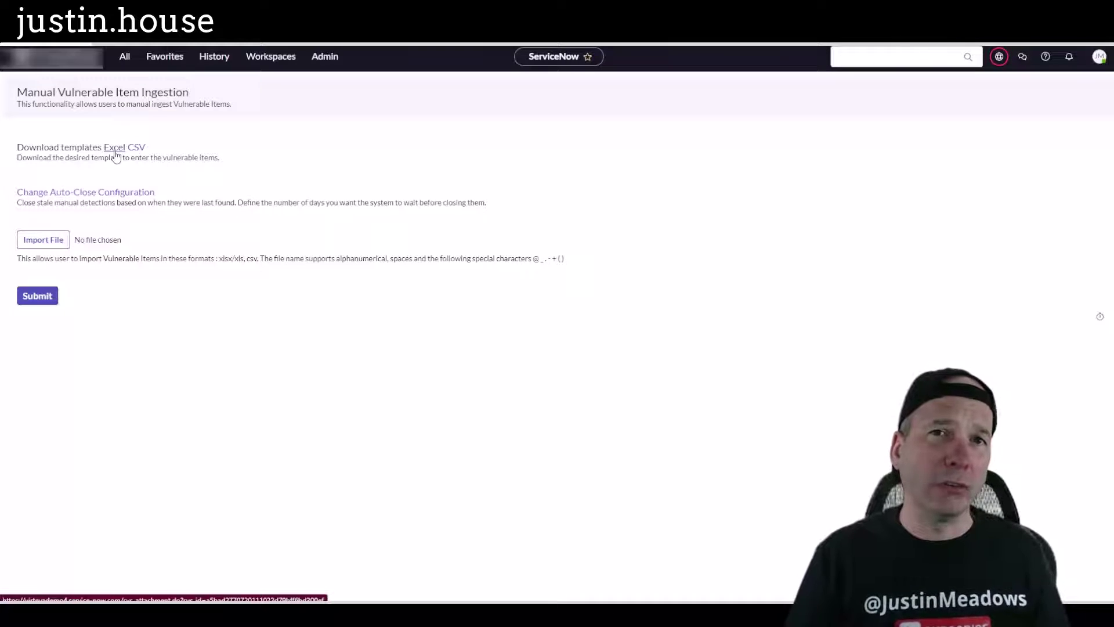
- Download and open the Excel ingestion template, reviewing the column names such as Asset ID
left_click(116, 152)
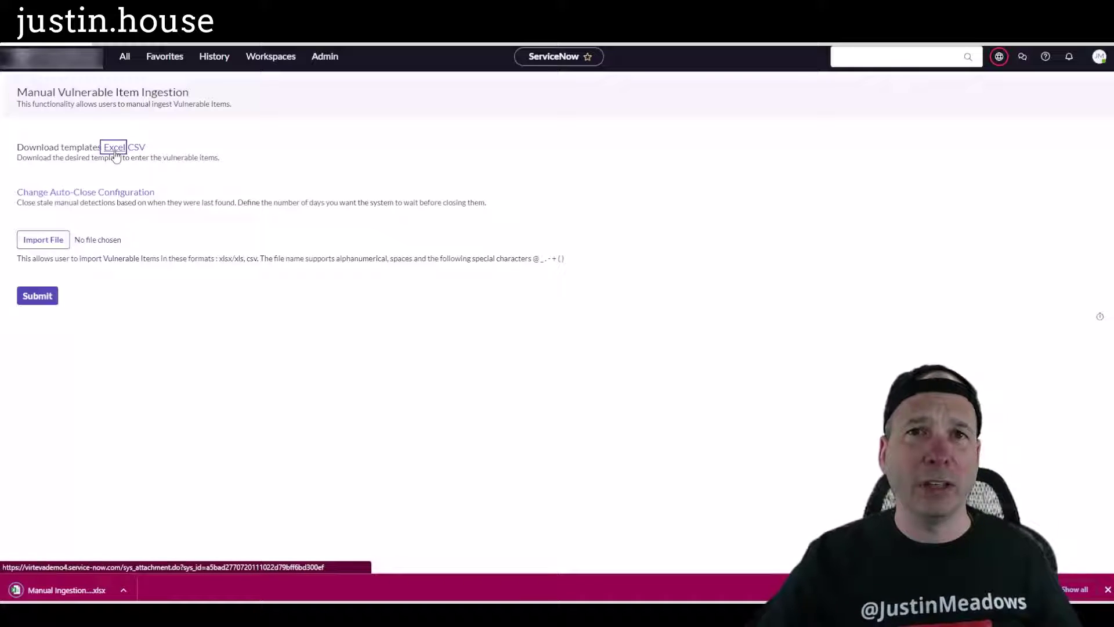
left_click(70, 591)
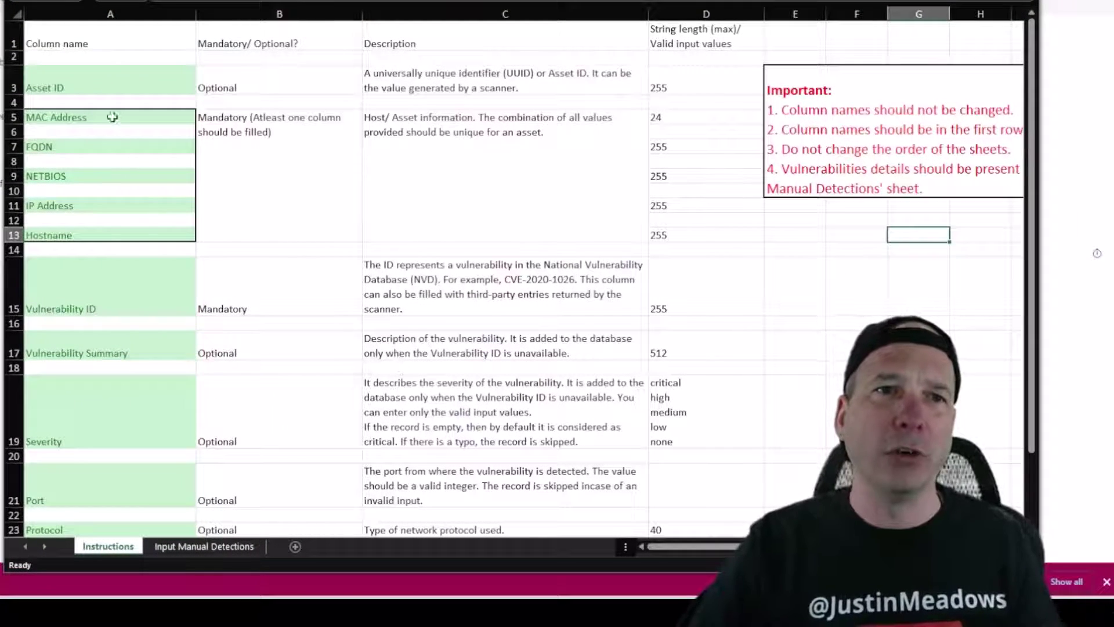
left_click_drag(110, 61, 96, 441)
left_click(112, 64)
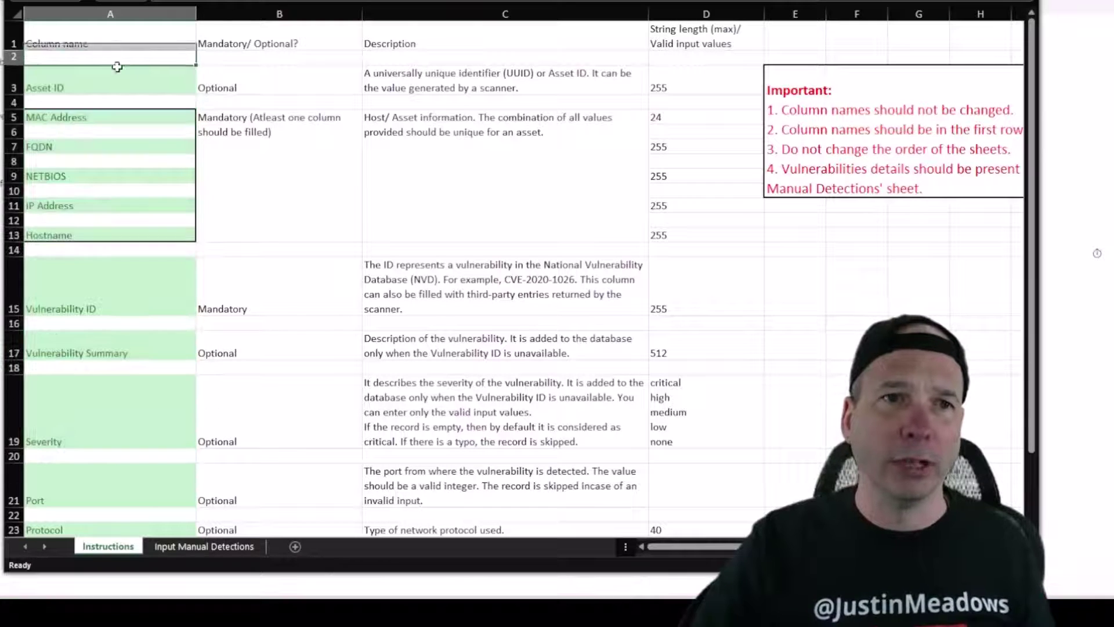
left_click(112, 78)
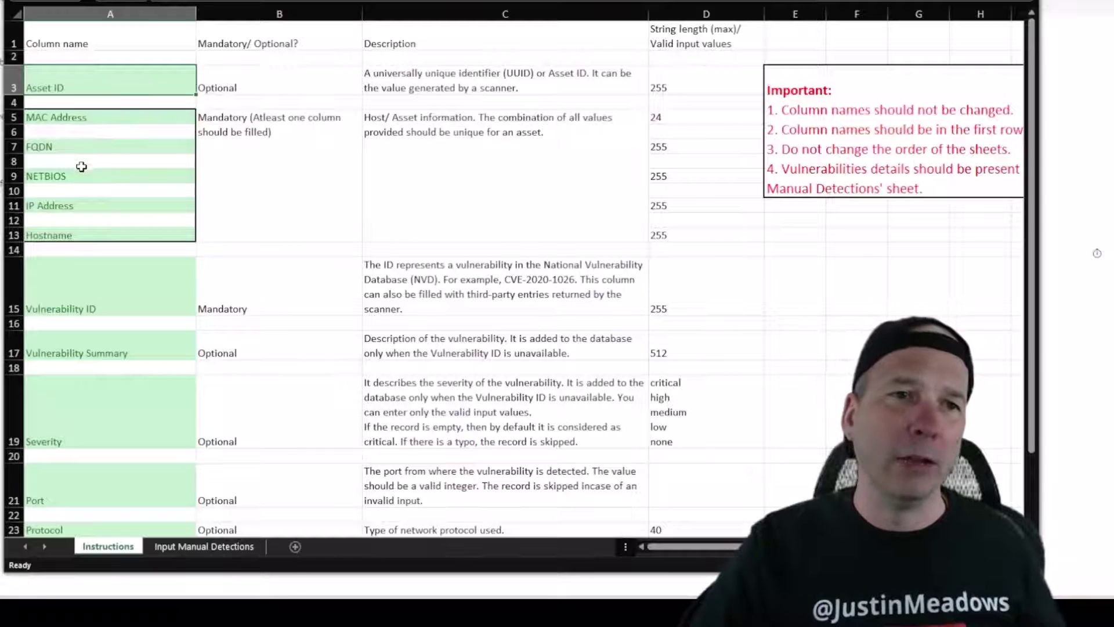
- Review the Instructions sheet's mandatory/optional fields, field descriptions and Important notes
scroll(84, 364, "down", 5)
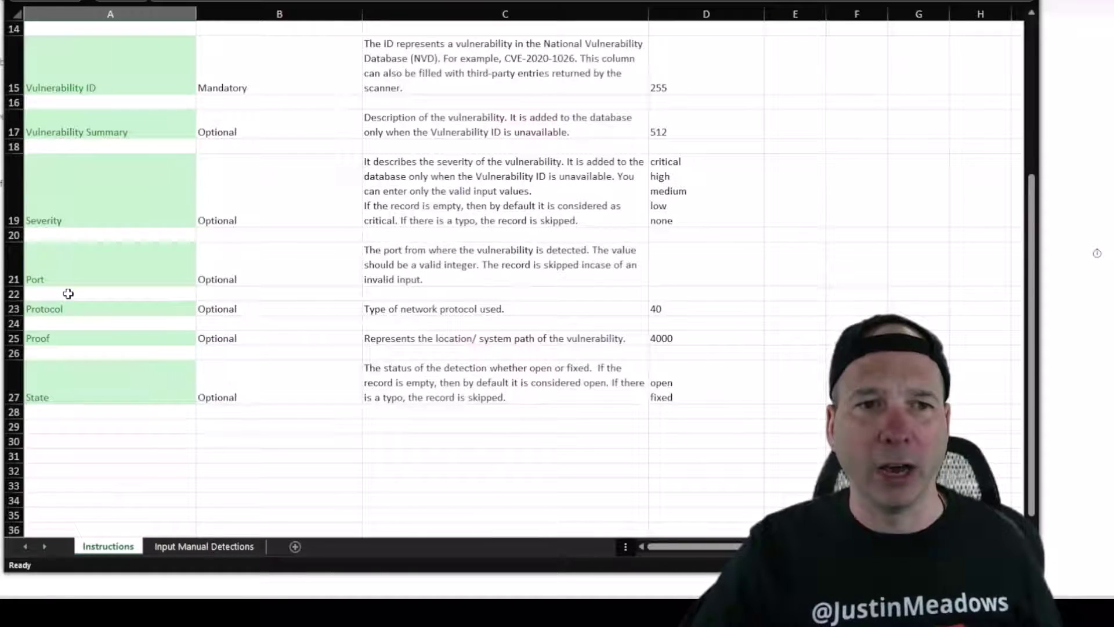
scroll(85, 353, "up", 5)
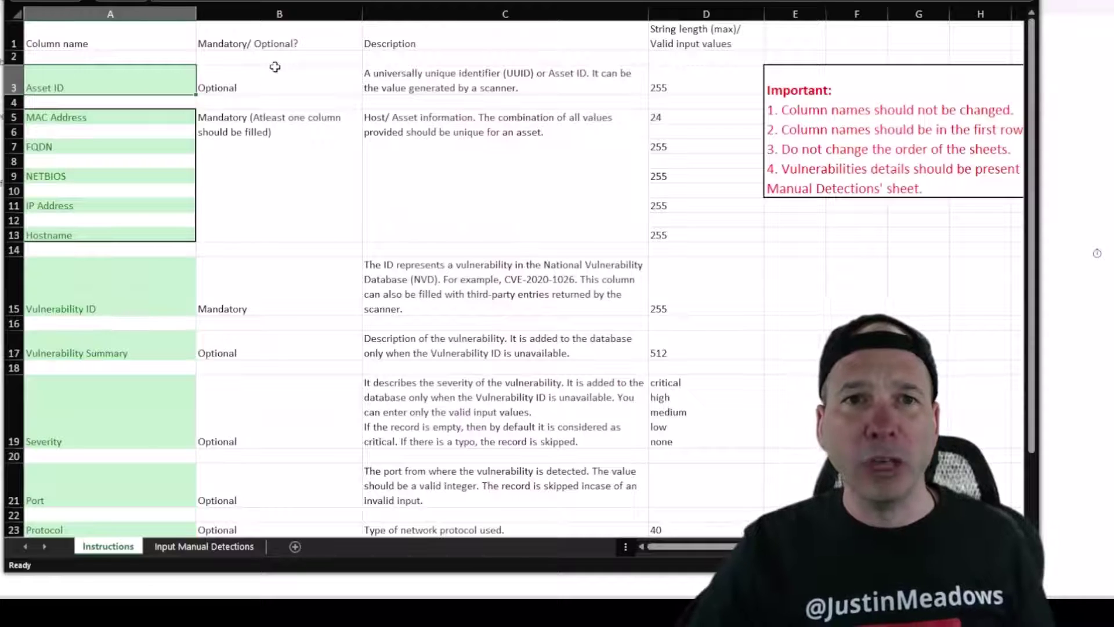
left_click_drag(275, 67, 271, 479)
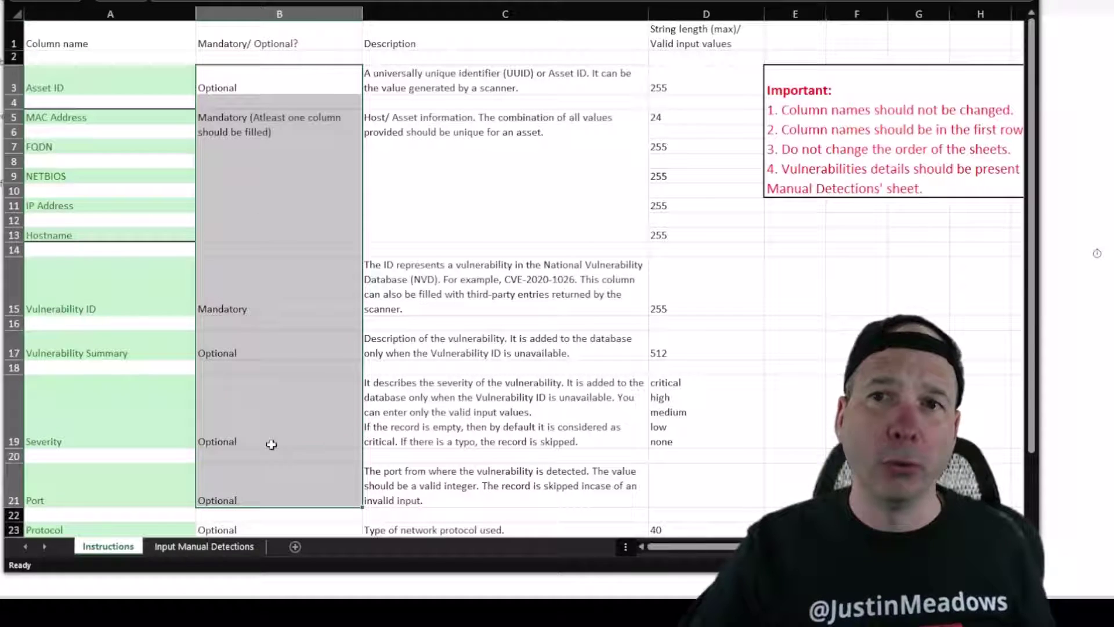
left_click_drag(447, 86, 438, 444)
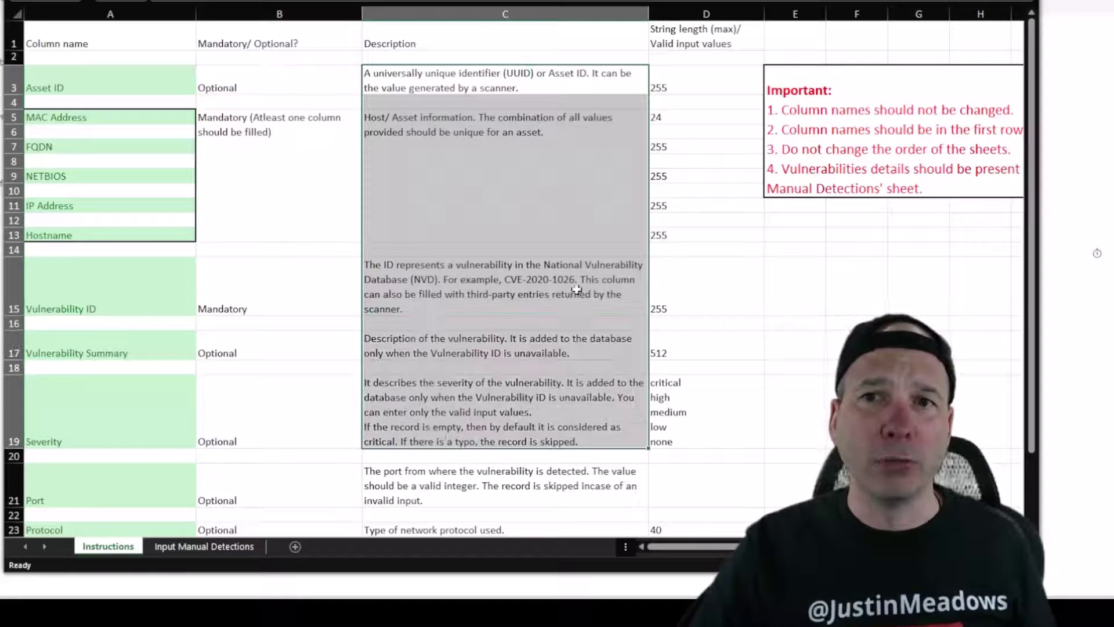
left_click(806, 103)
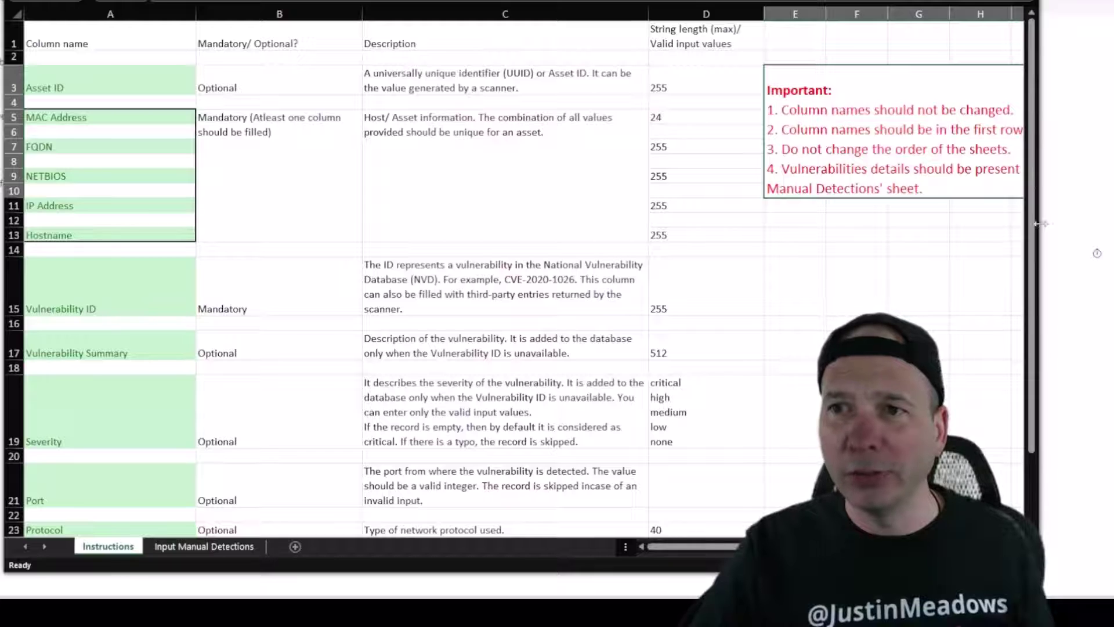
left_click_drag(1042, 225, 1111, 226)
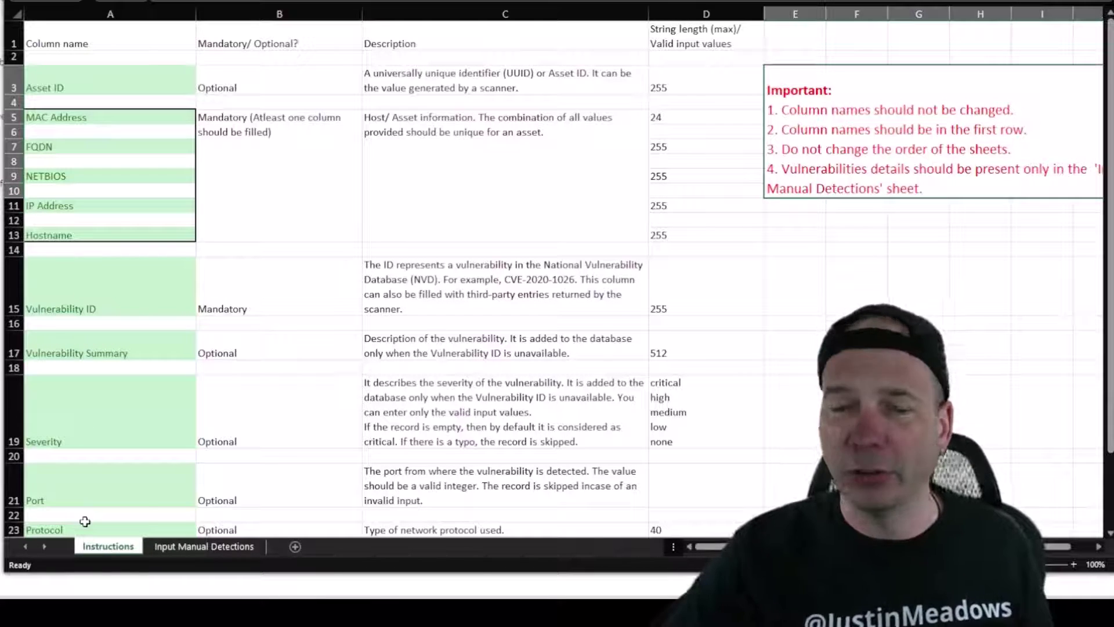
mouse_move(306, 467)
left_mouse_down()
mouse_move(231, 544)
mouse_move(253, 514)
left_mouse_up()
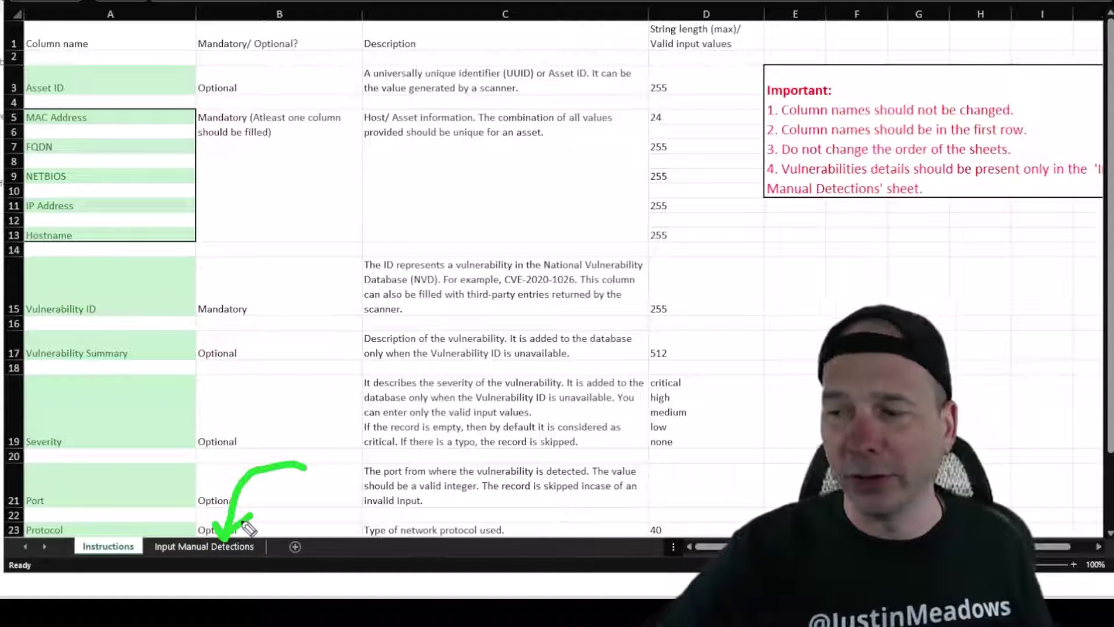
key("Escape")
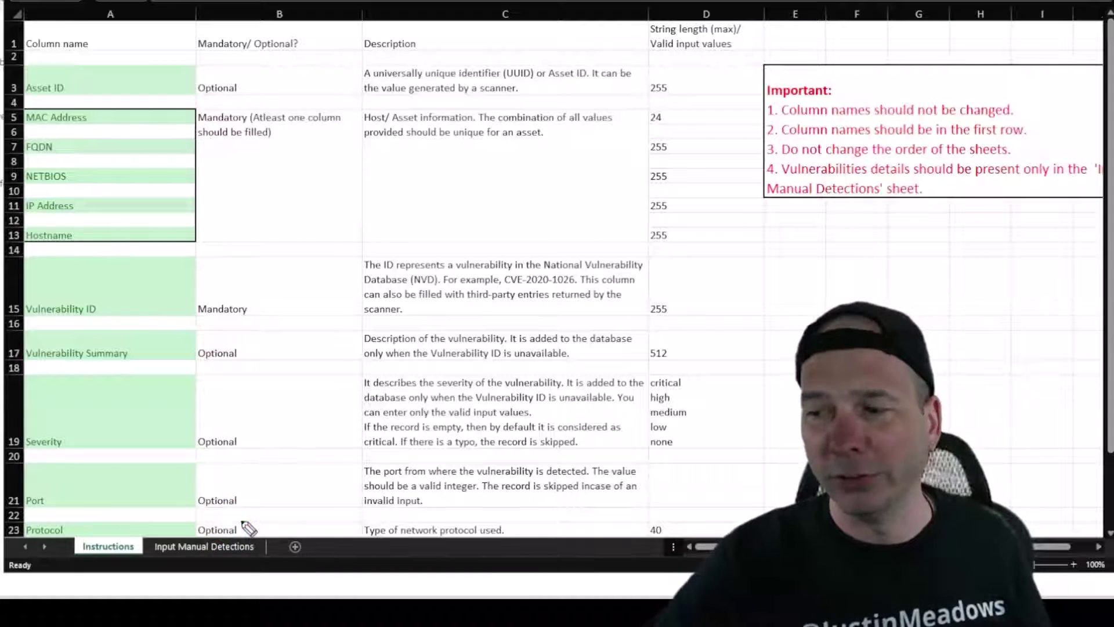
- Switch to Input Manual Detections and inspect the Asset ID, Vulnerability ID and Vulnerability Summary columns
left_click(224, 549)
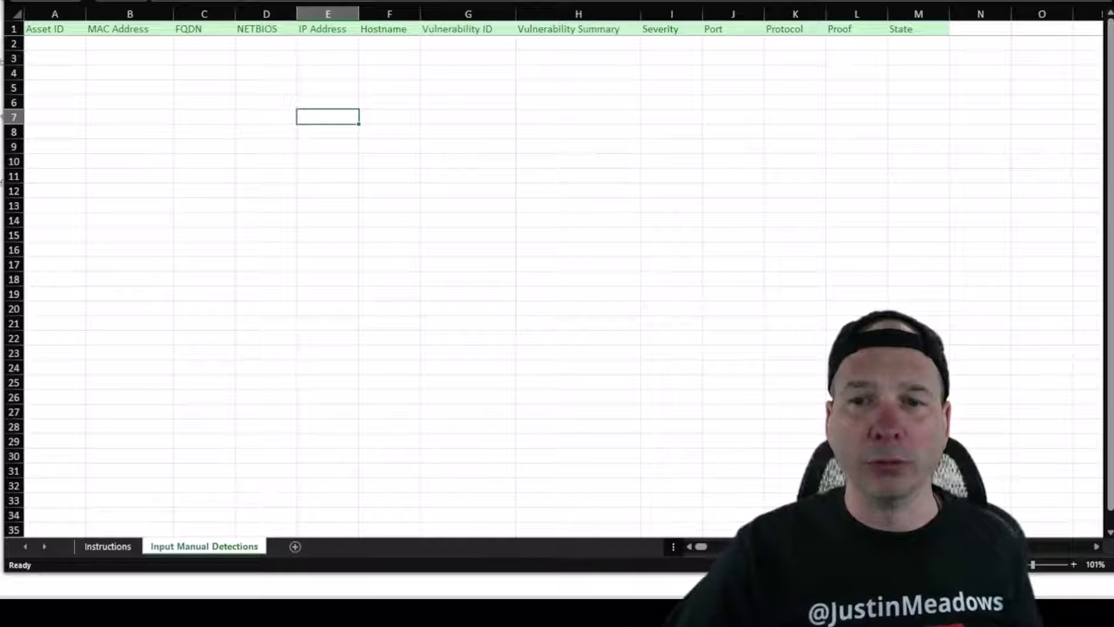
left_click_drag(705, 550, 580, 468)
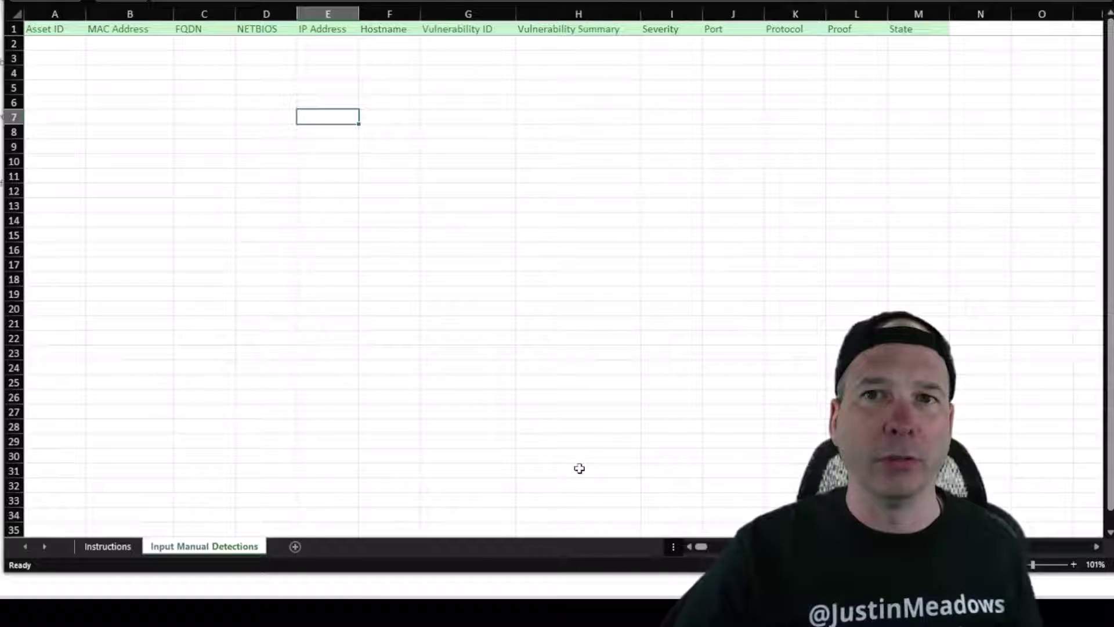
left_click(47, 41)
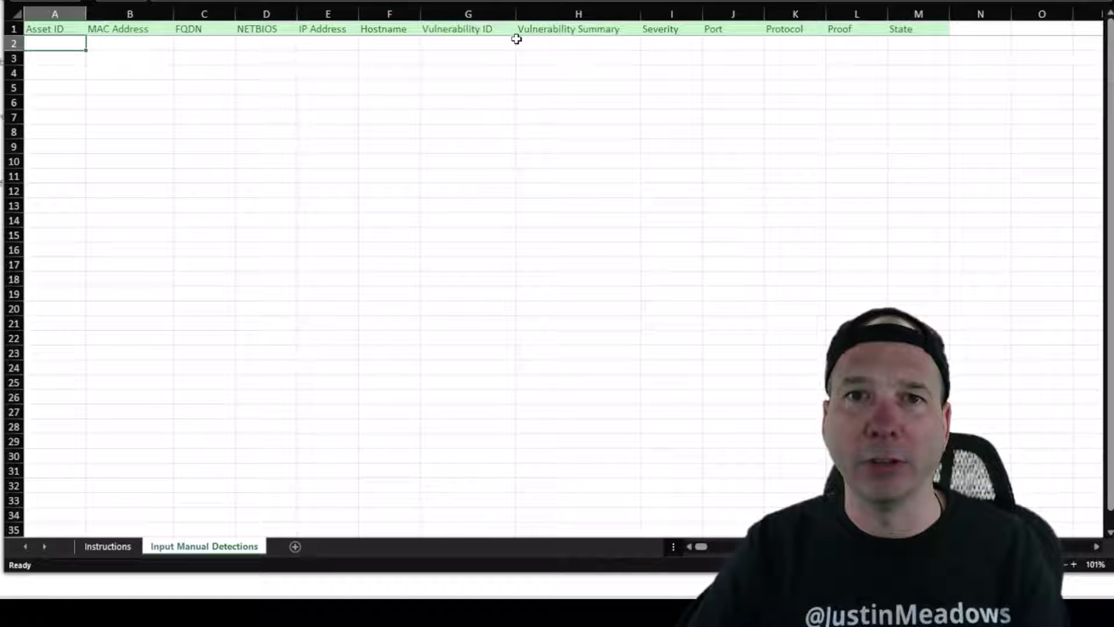
left_click(497, 43)
left_click(609, 43)
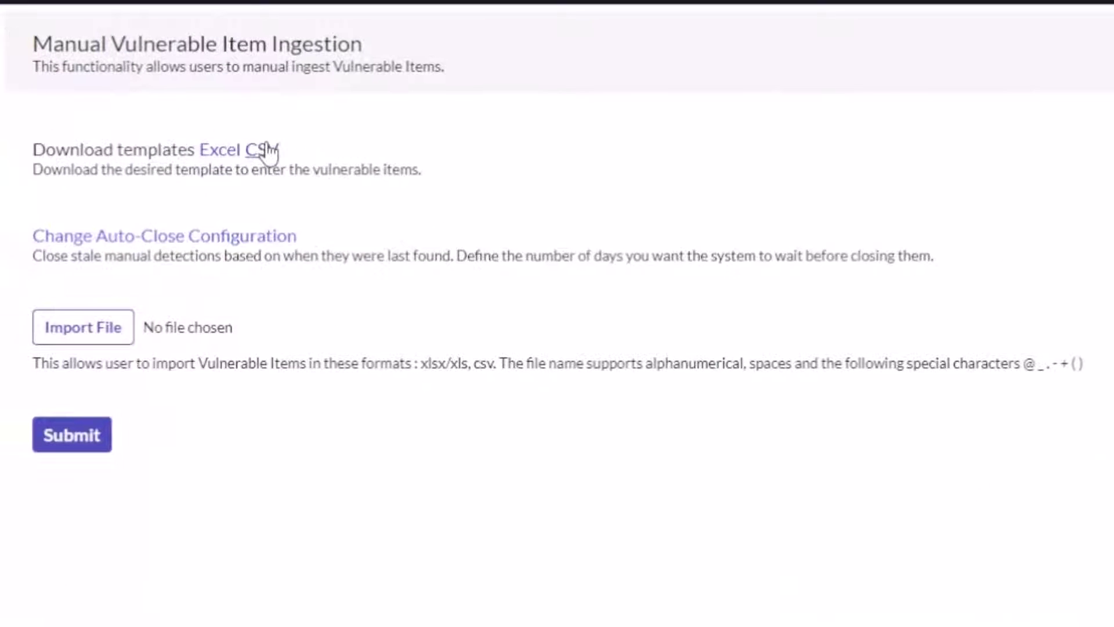
- Download the CSV template and review its asset_id-to-state header row in Excel
left_click(261, 150)
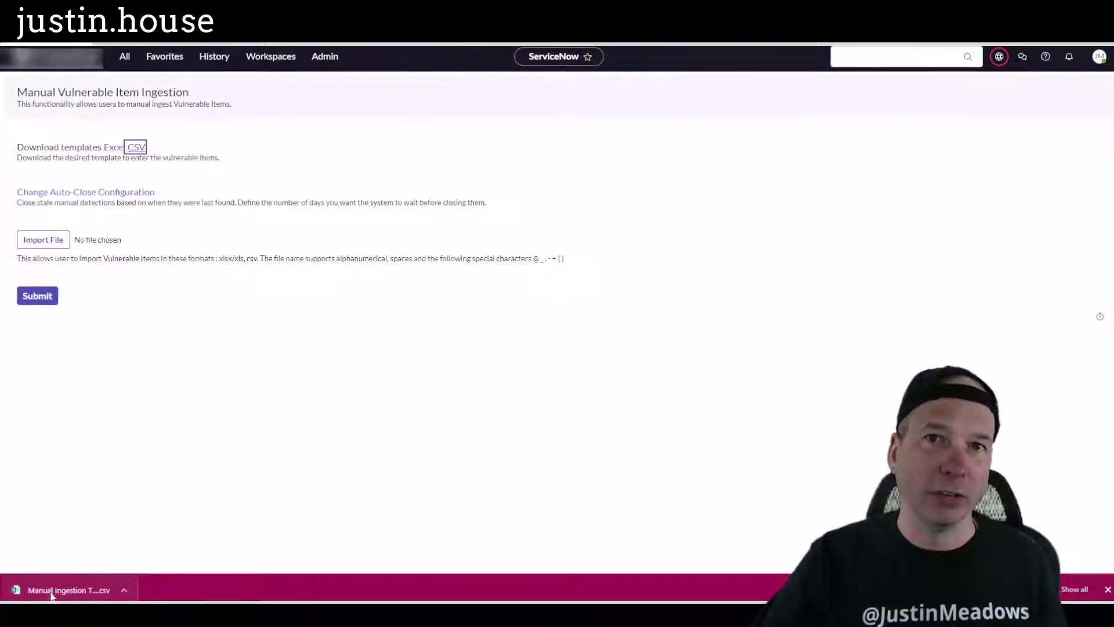
left_click(52, 591)
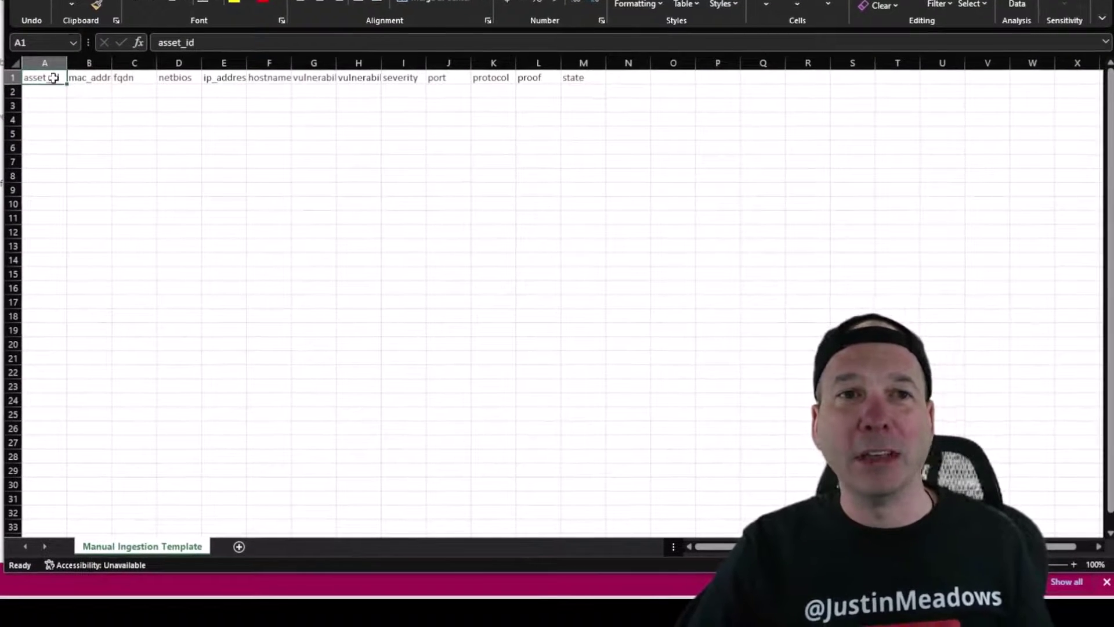
left_click_drag(53, 78, 582, 76)
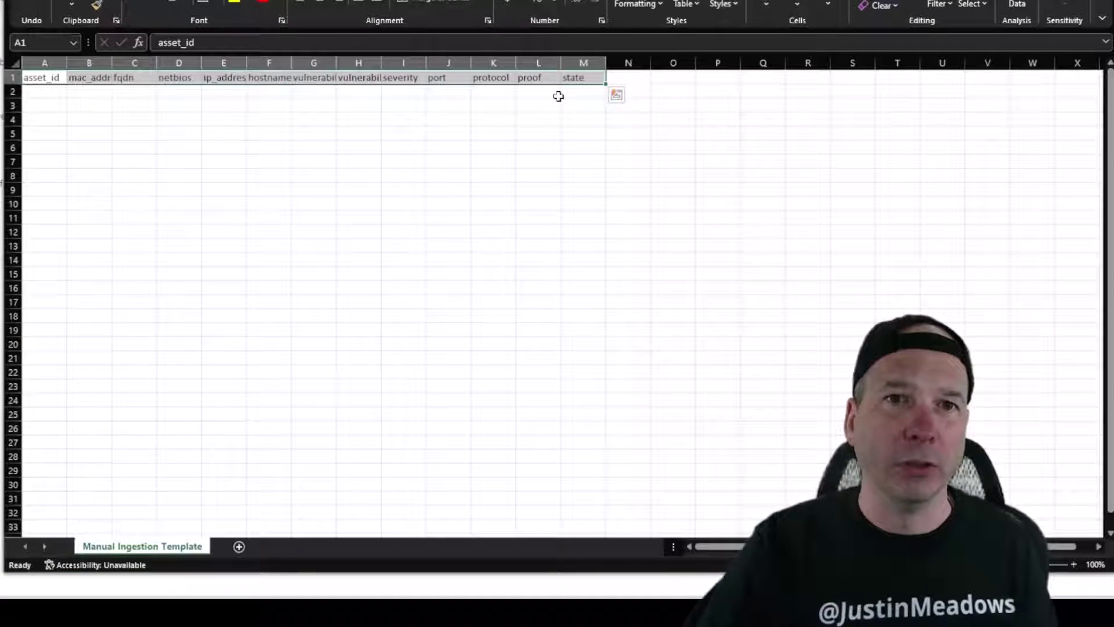
left_click(488, 133)
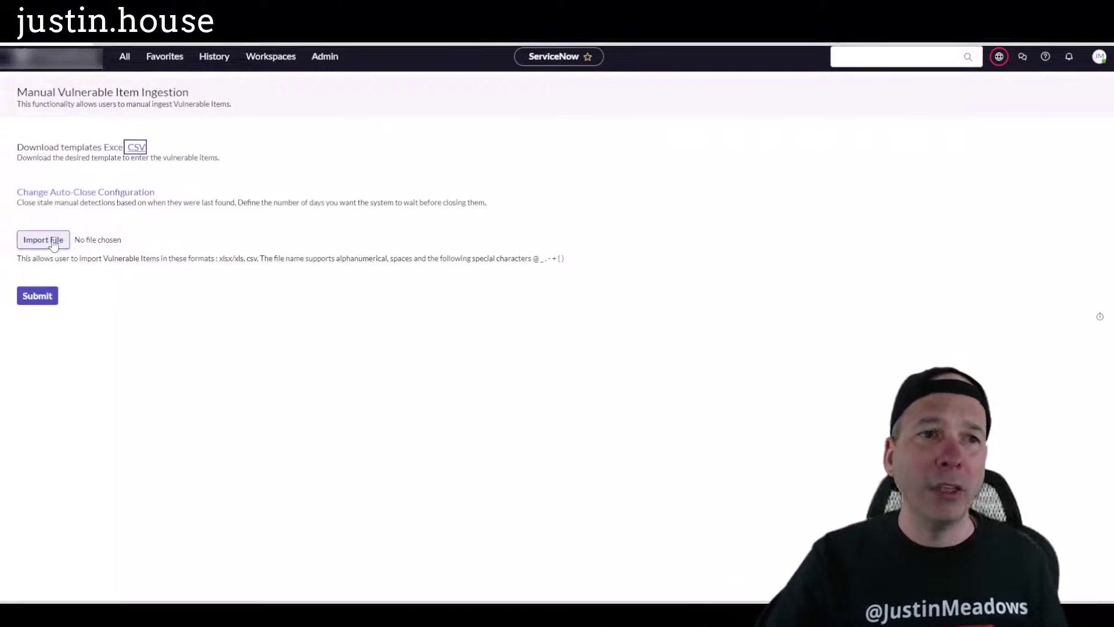
- Cancel the file picker and return to the Vulnerability Manager Workspace from the workspace list
left_click(53, 243)
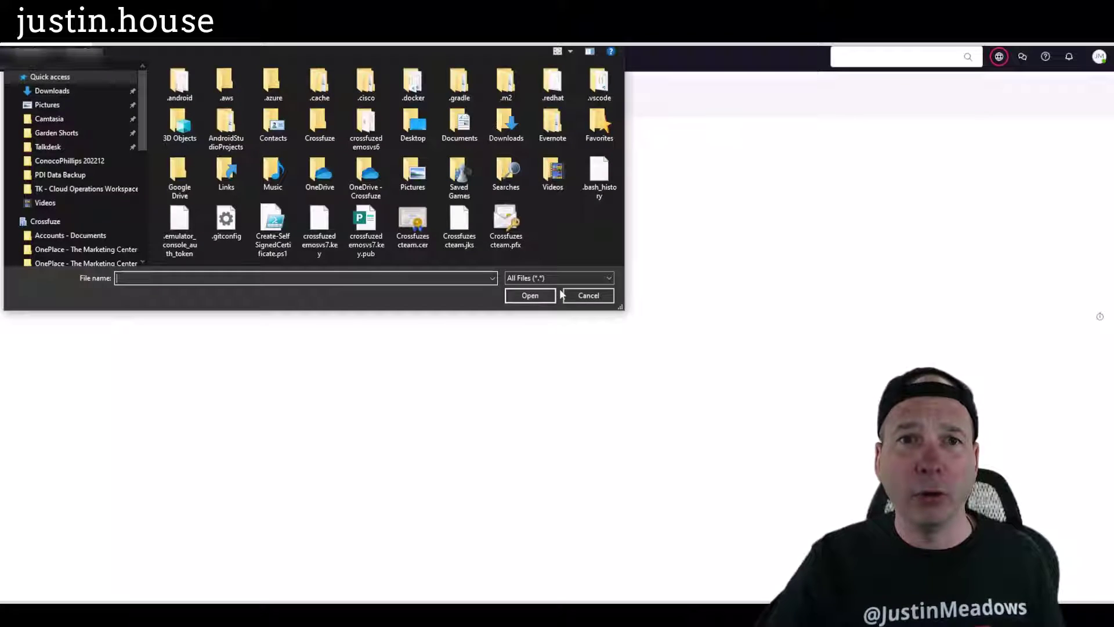
left_click(564, 295)
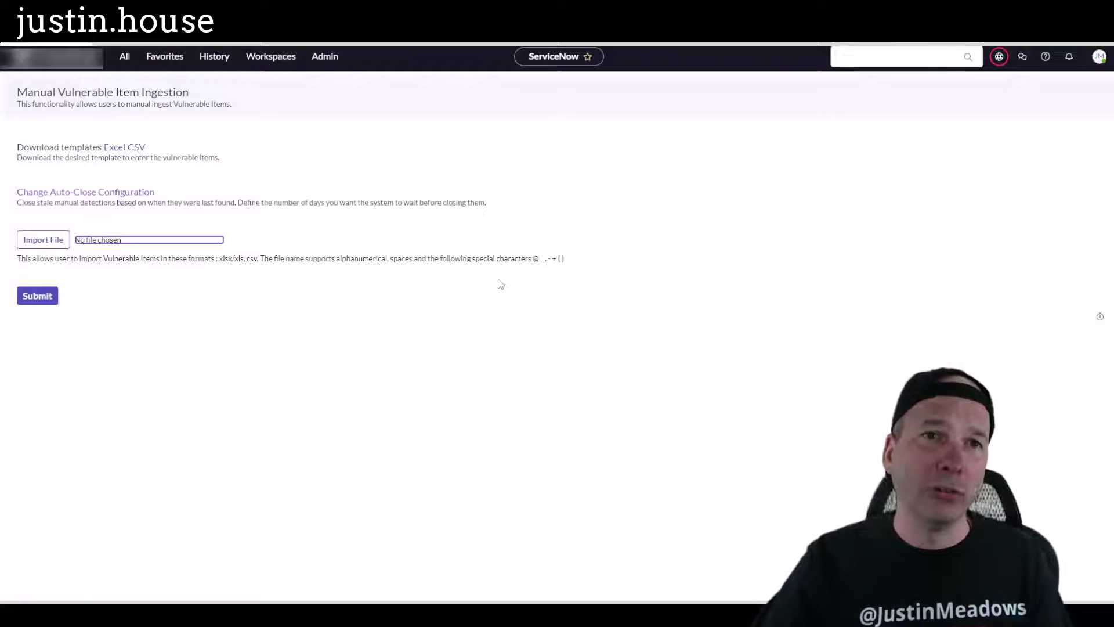
left_click(271, 57)
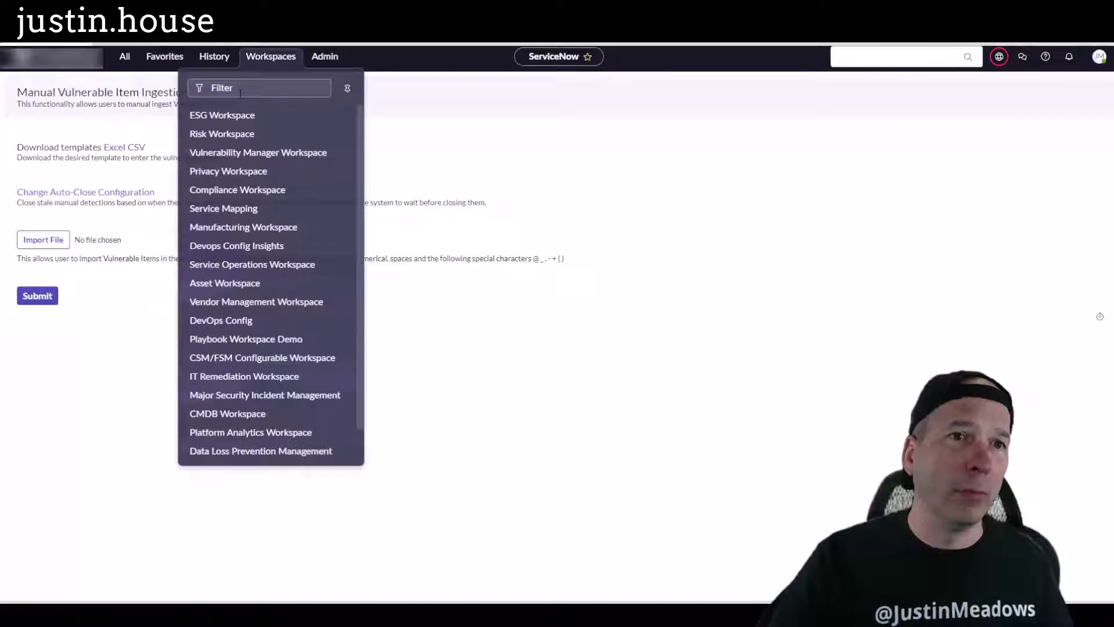
left_click(241, 153)
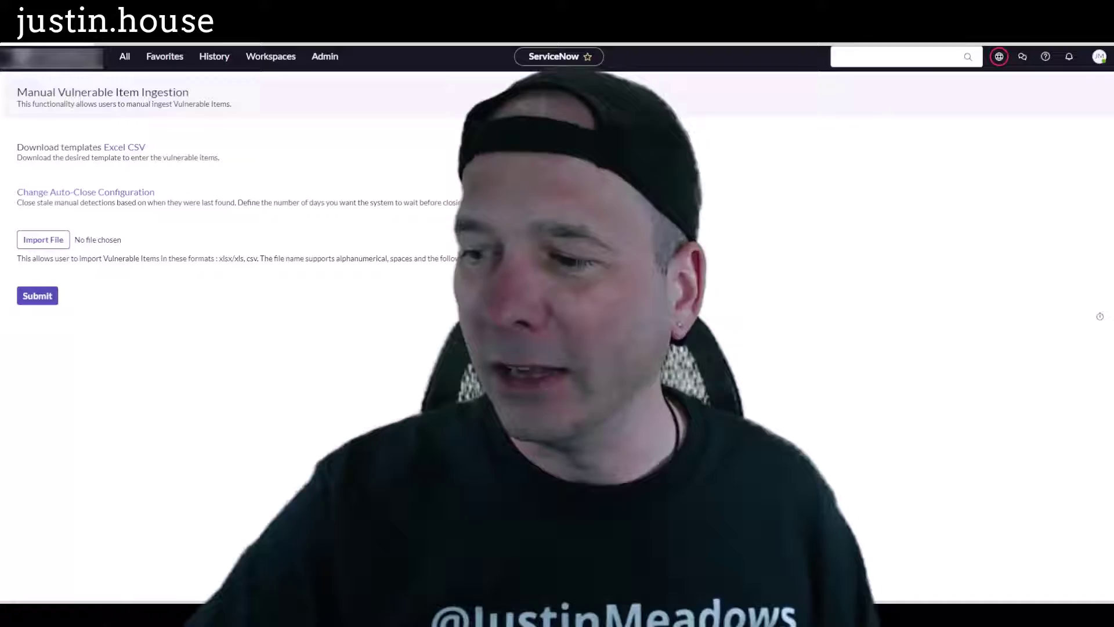
- Bring up Manual Vulnerabilities.xlsx and review its IP, DNS name, OS and FQDN columns
left_click(444, 552)
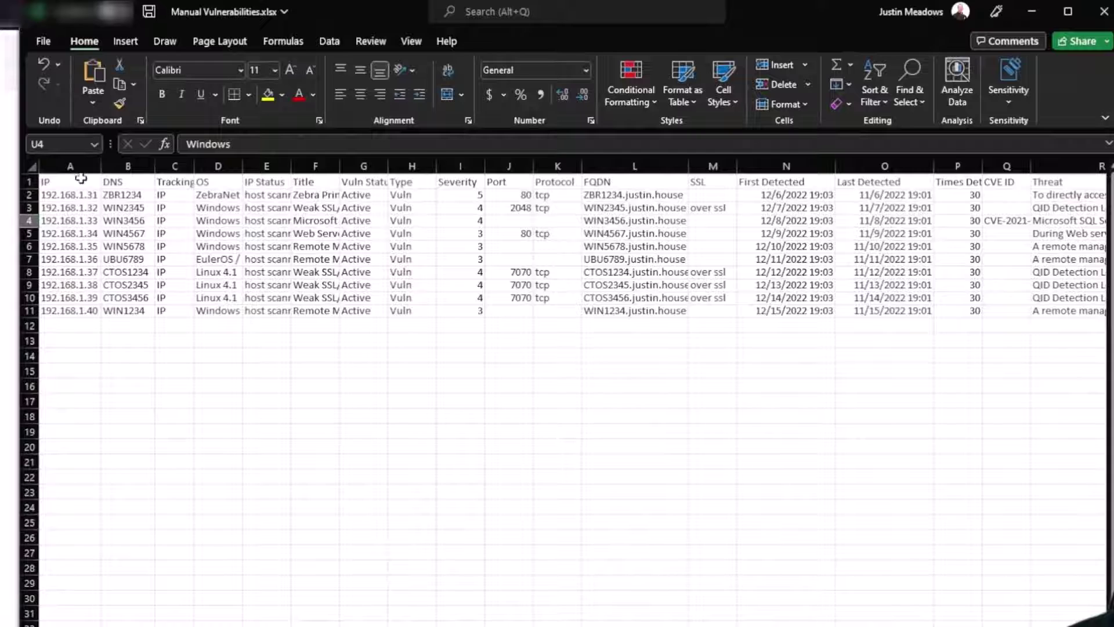
left_click_drag(77, 190, 78, 311)
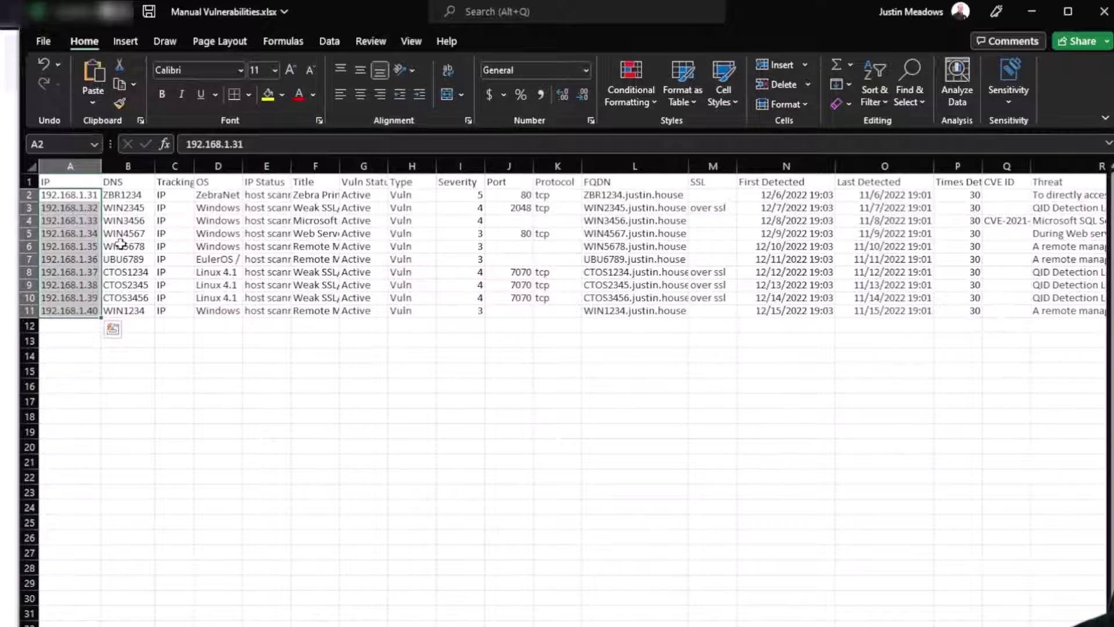
left_click_drag(119, 195, 126, 308)
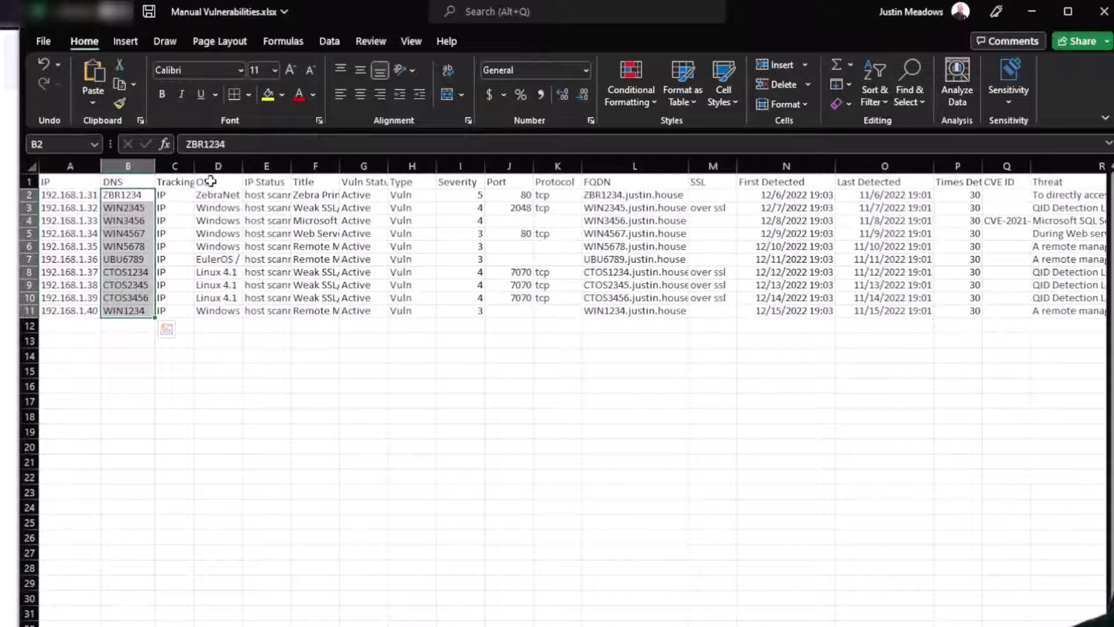
left_click_drag(223, 194, 219, 297)
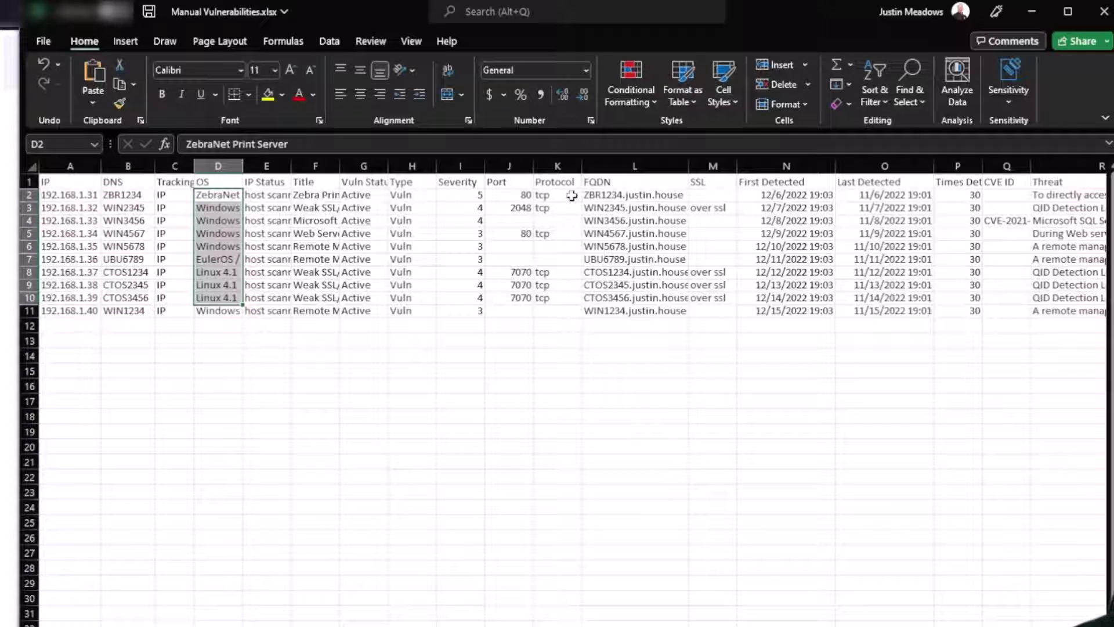
left_click_drag(629, 195, 613, 321)
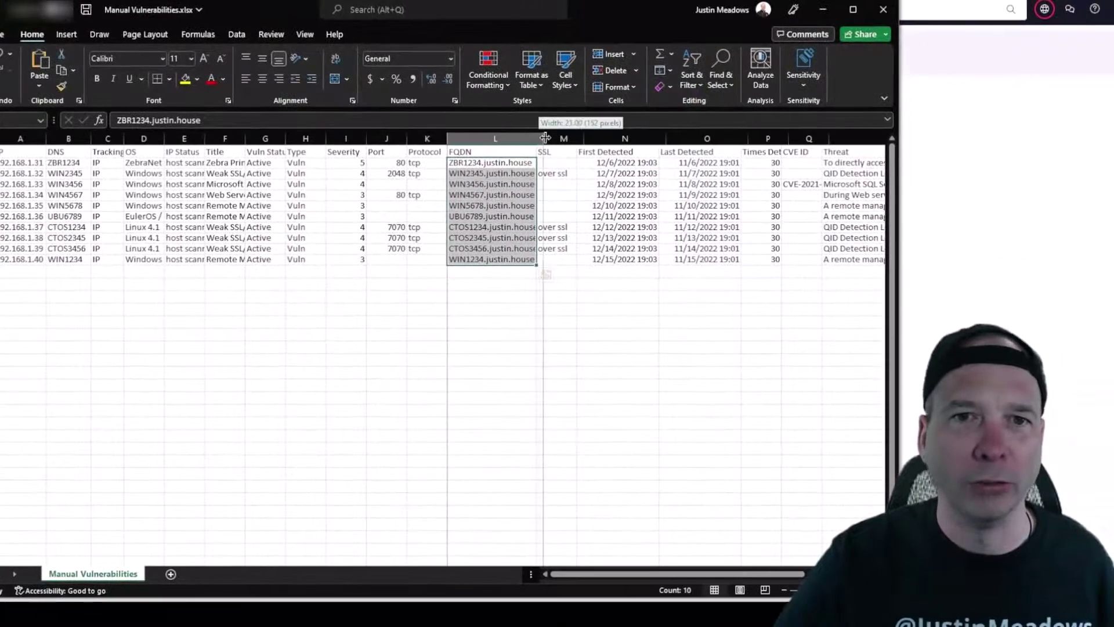
left_click(552, 274)
left_click(604, 272)
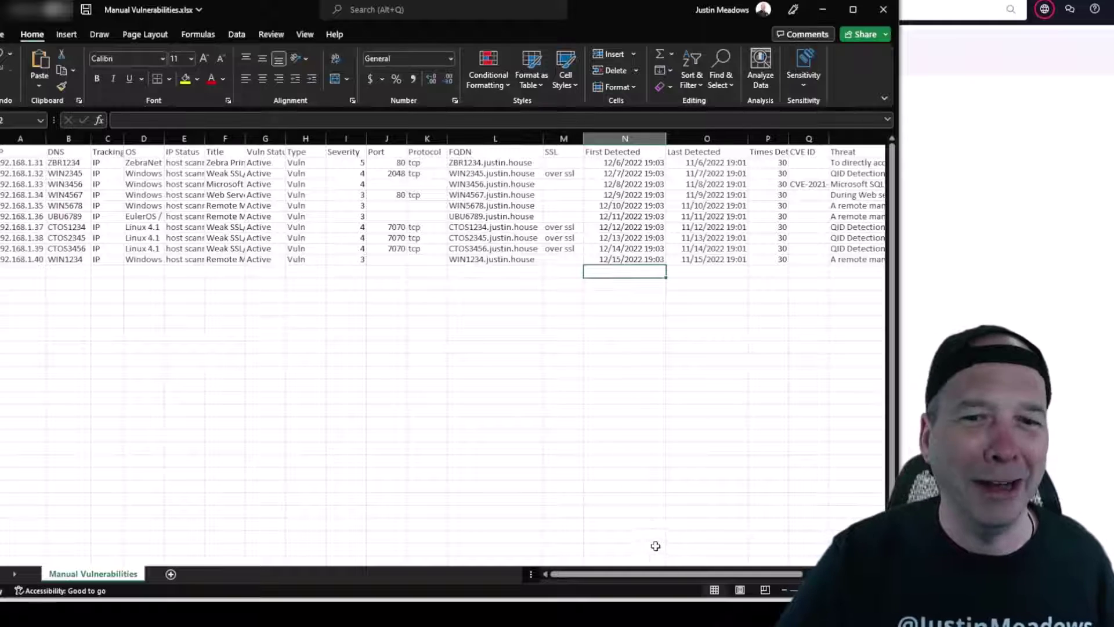
- Move and resize the workbook window to sit beside the ServiceNow ingestion page
left_click_drag(655, 574, 723, 574)
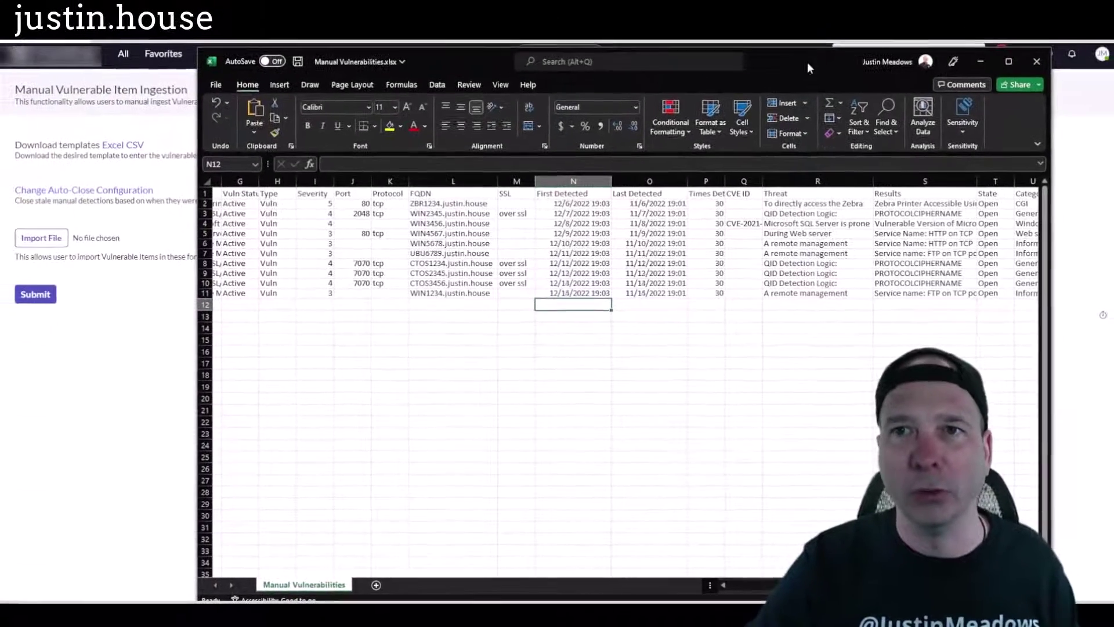
left_click_drag(793, 64, 859, 59)
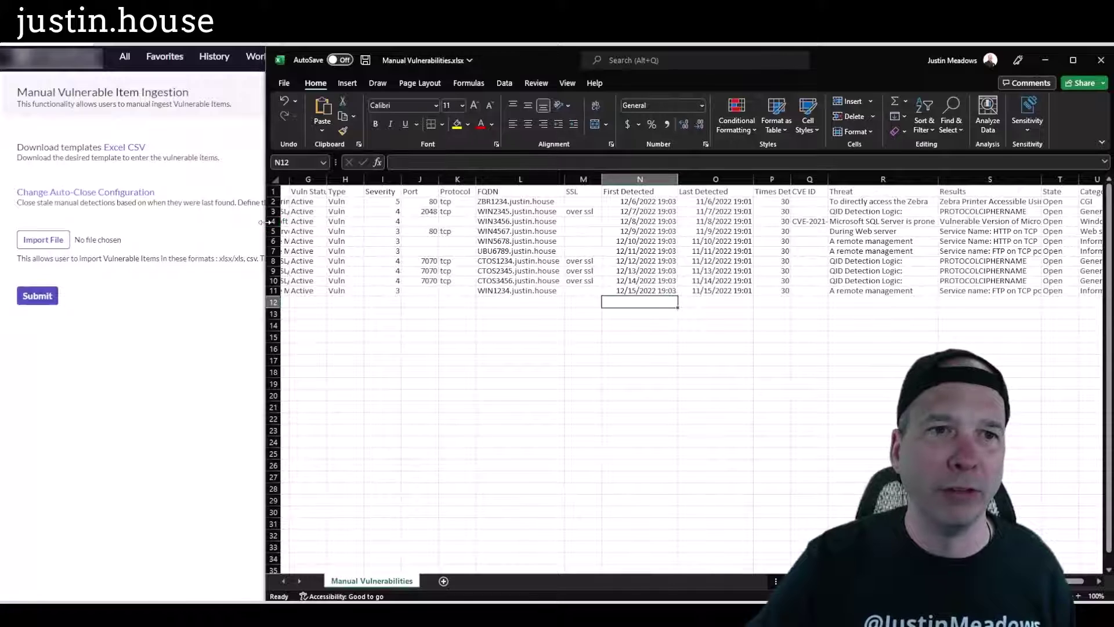
left_click_drag(262, 222, 612, 203)
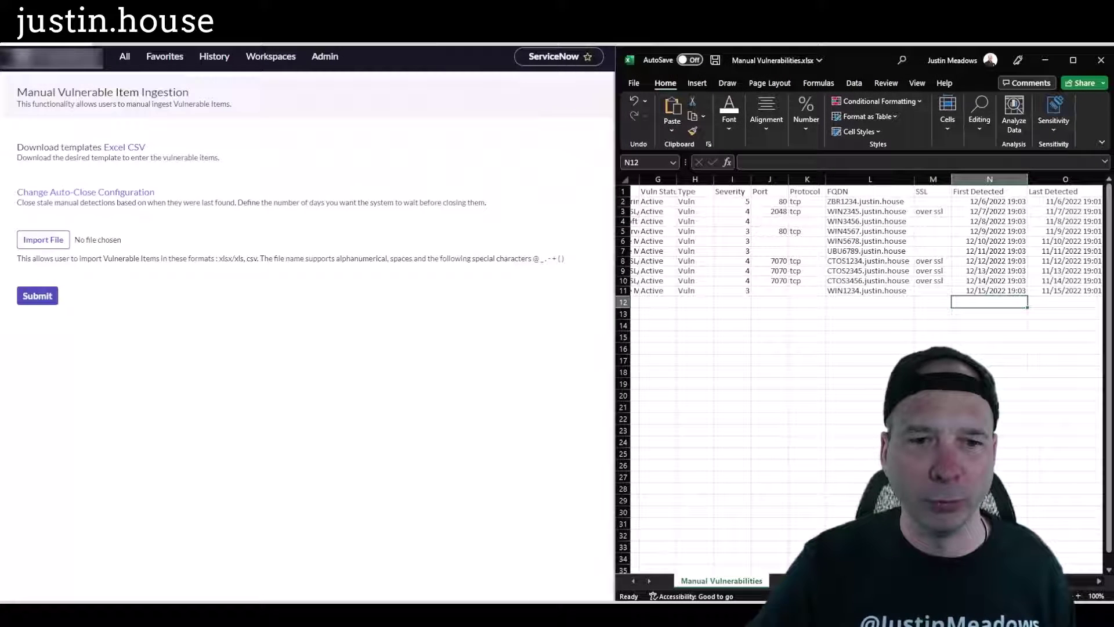
- Download and open the Excel ingestion template with editing enabled, widening its window
left_click(114, 148)
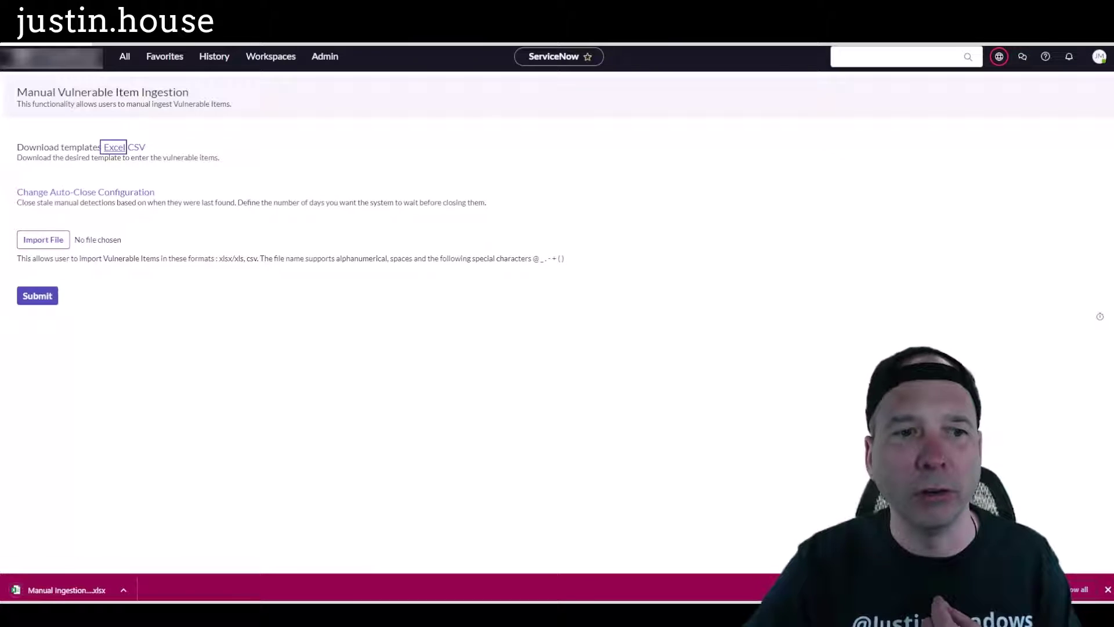
left_click(68, 582)
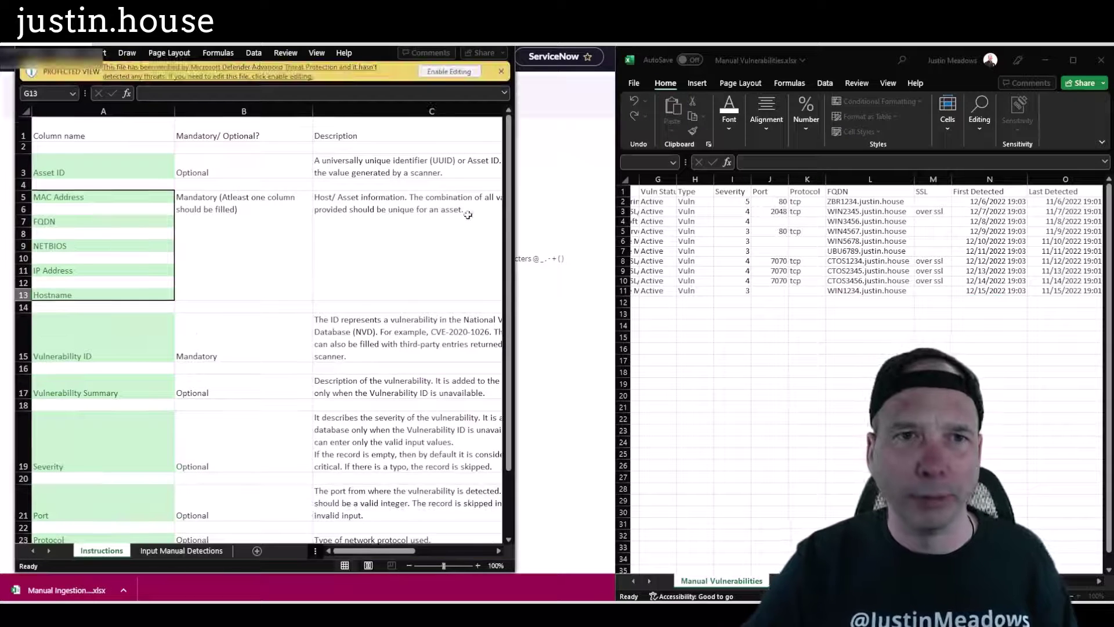
left_click(473, 71)
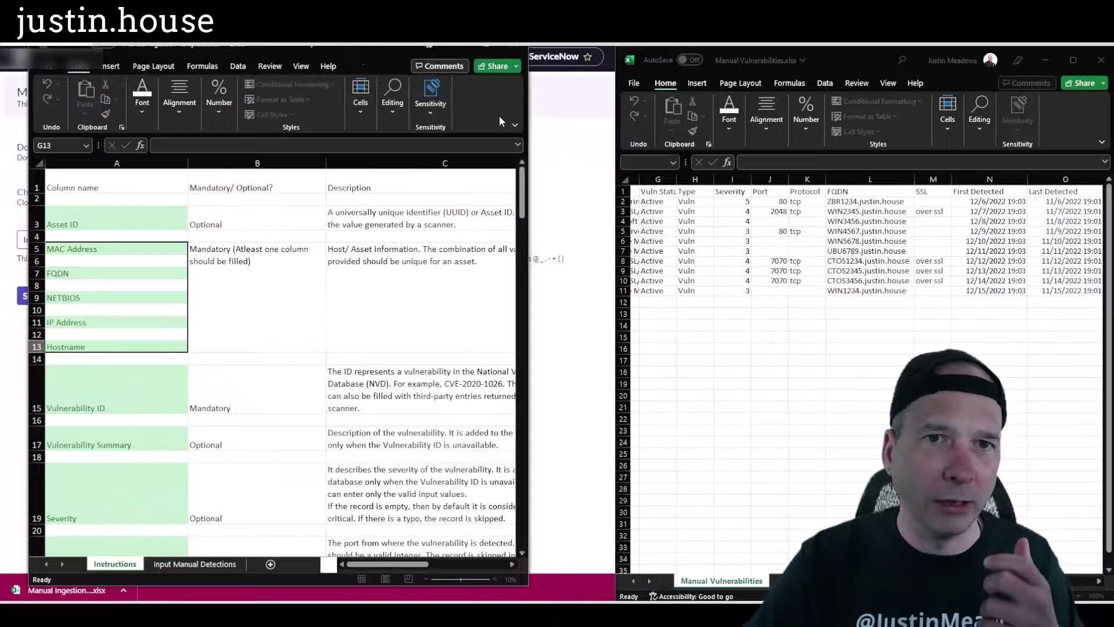
left_click_drag(357, 50, 330, 66)
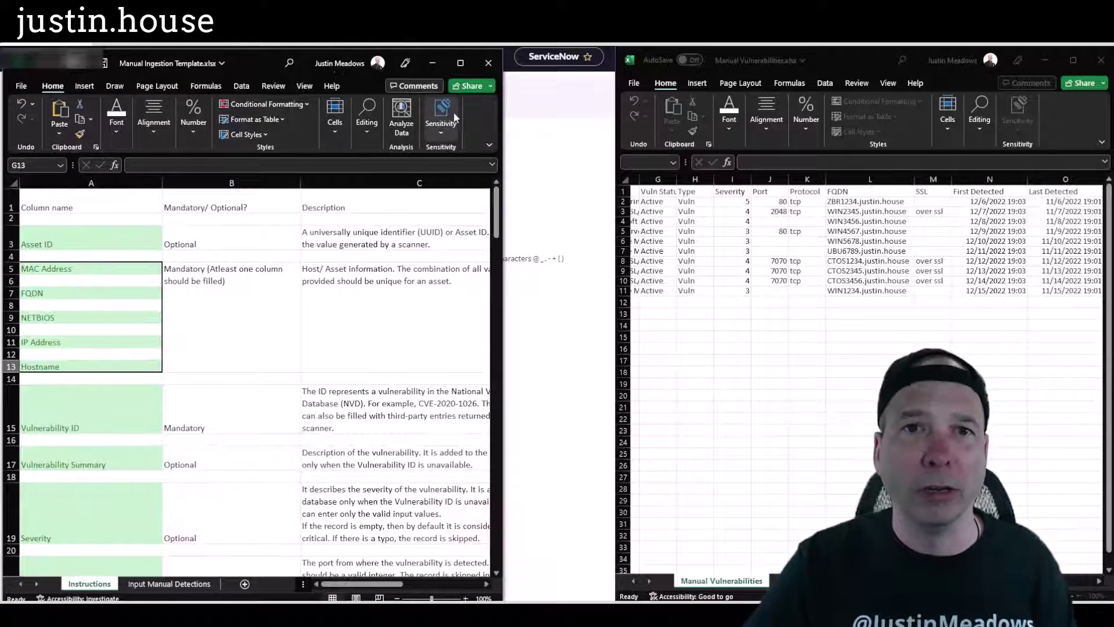
left_click_drag(503, 114, 615, 124)
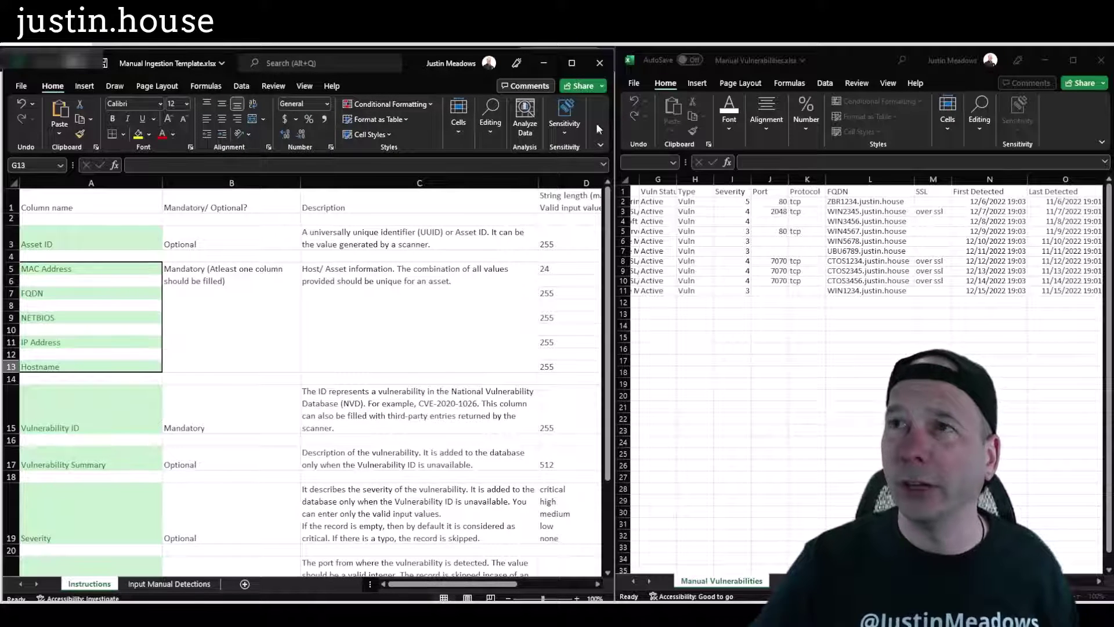
- Go to the template's Input Manual Detections sheet at cell A2, then activate Manual Vulnerabilities
left_click(190, 284)
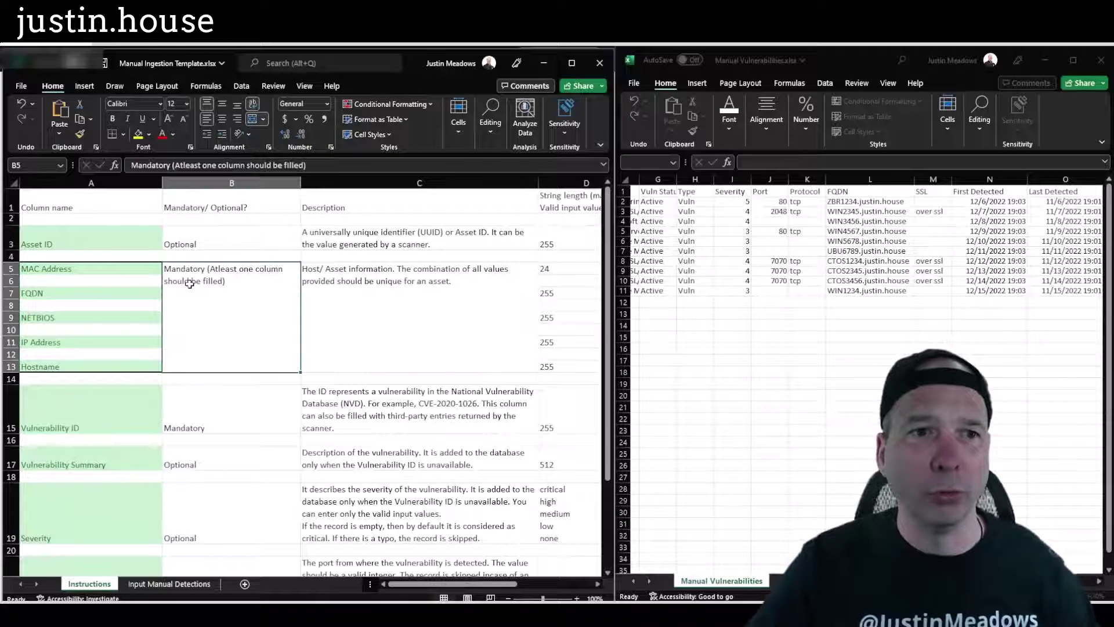
left_click(167, 584)
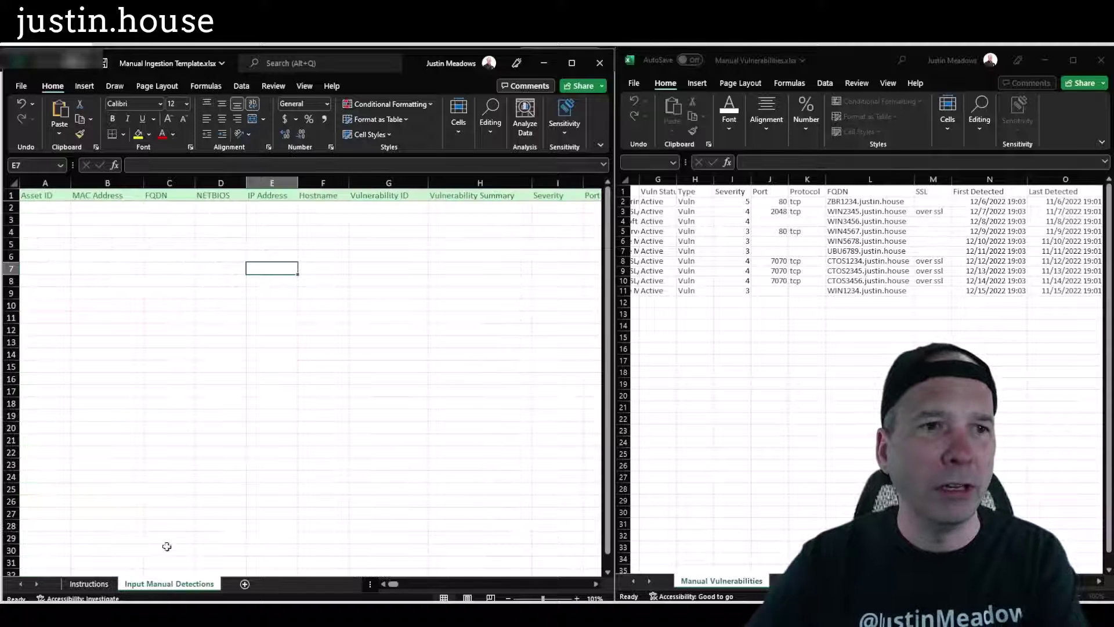
left_click(56, 218)
left_click(56, 205)
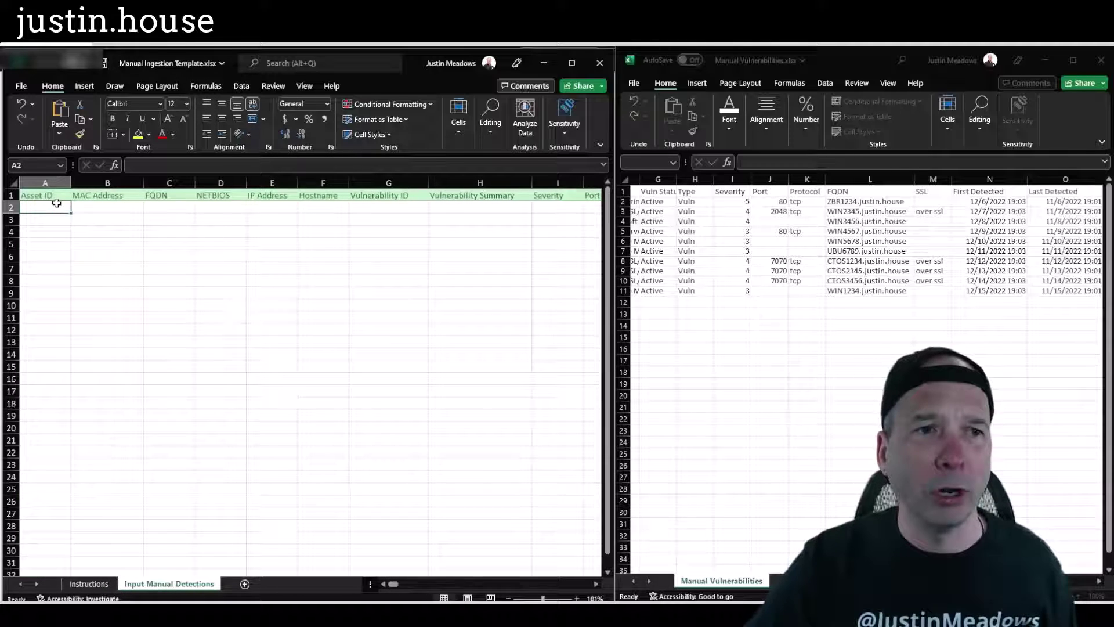
left_click(641, 151)
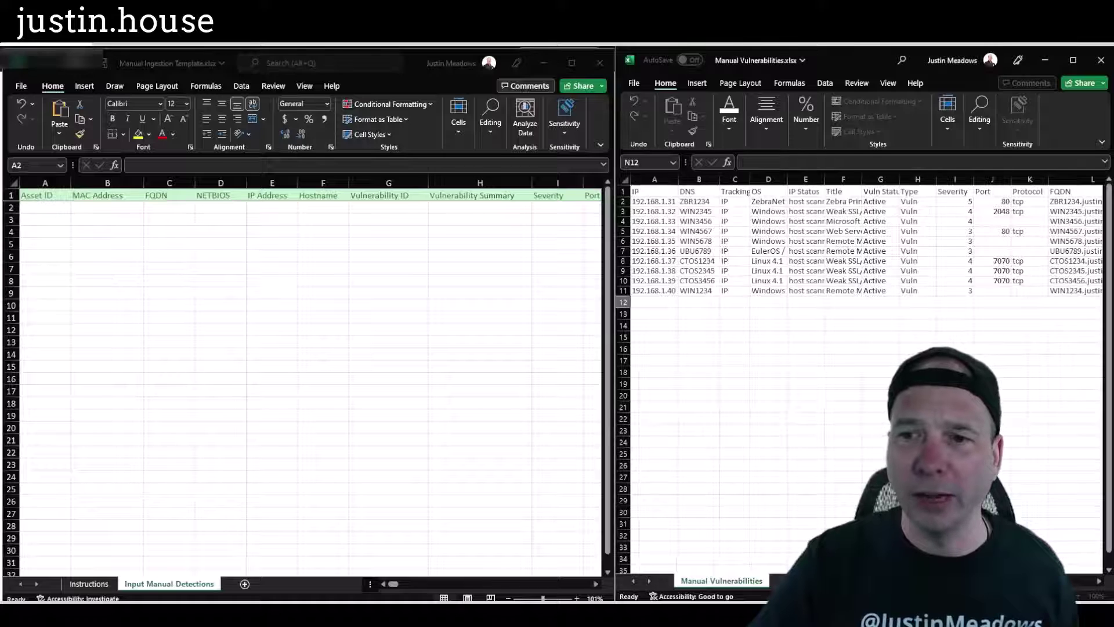
- Copy the DNS names into Asset ID and the FQDN values into the FQDN column
left_click_drag(699, 202, 700, 291)
key("ctrl+c")
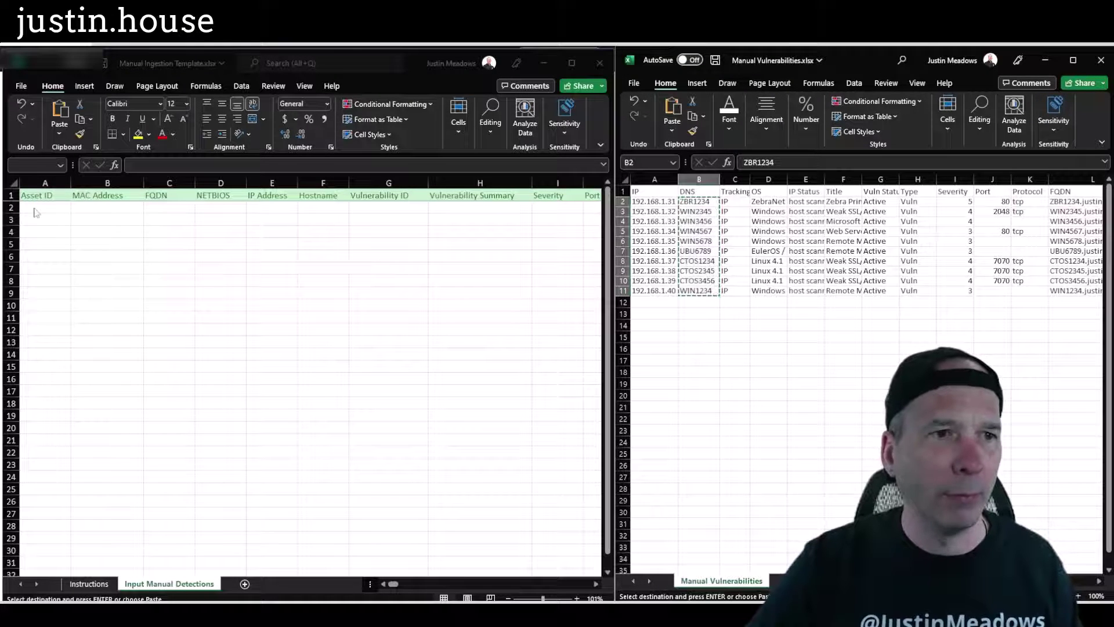
left_click(44, 207)
key("ctrl+v")
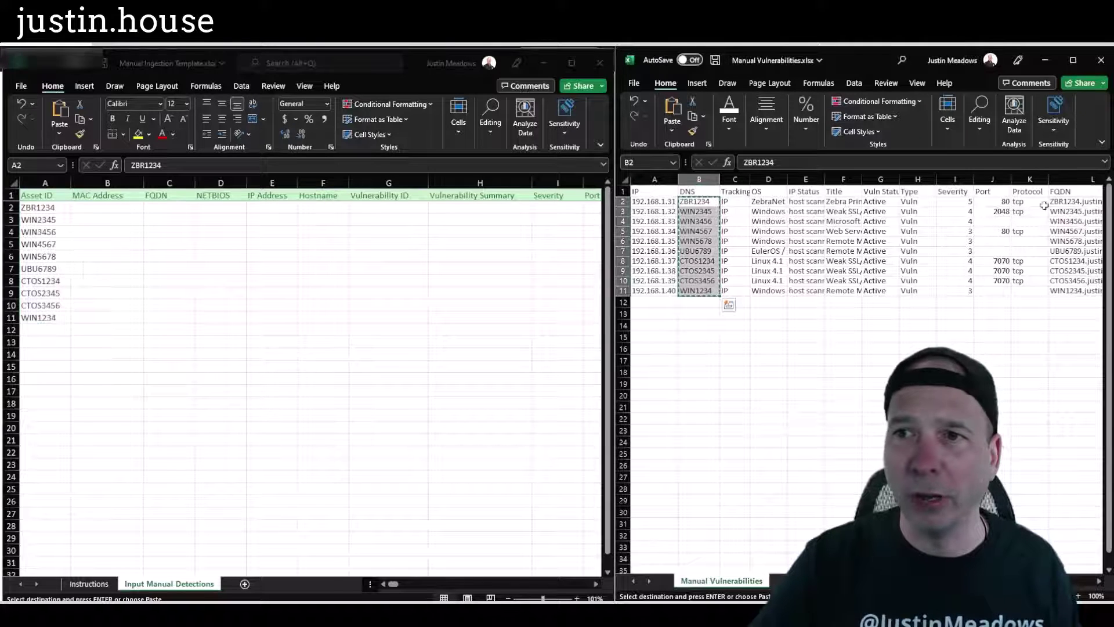
left_click_drag(1075, 202, 1071, 295)
key("ctrl+c")
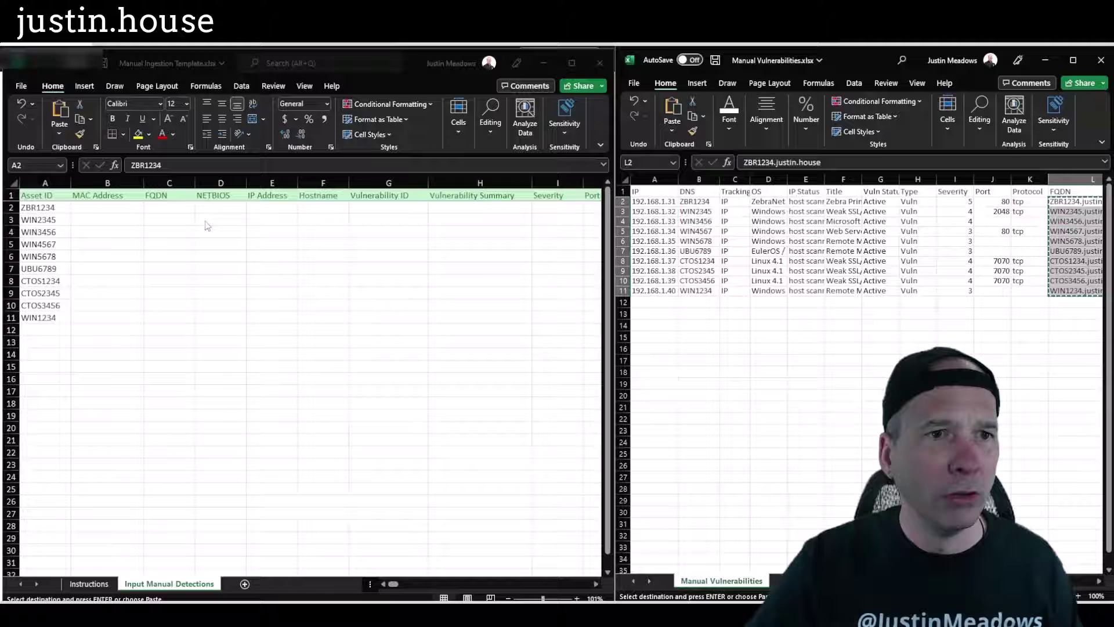
left_click(167, 207)
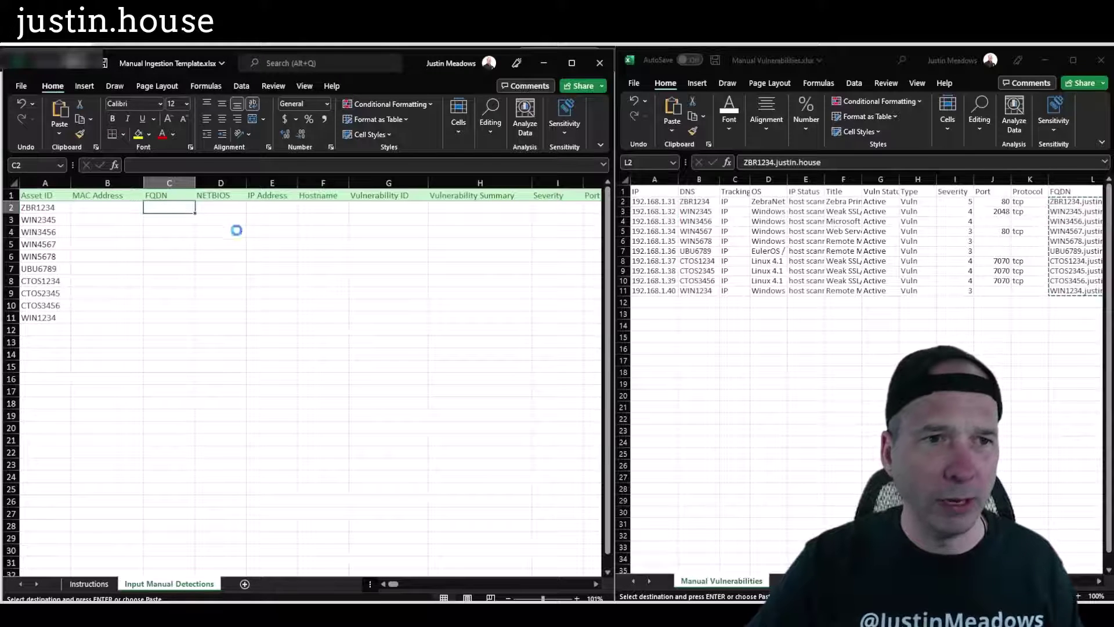
key("ctrl+v")
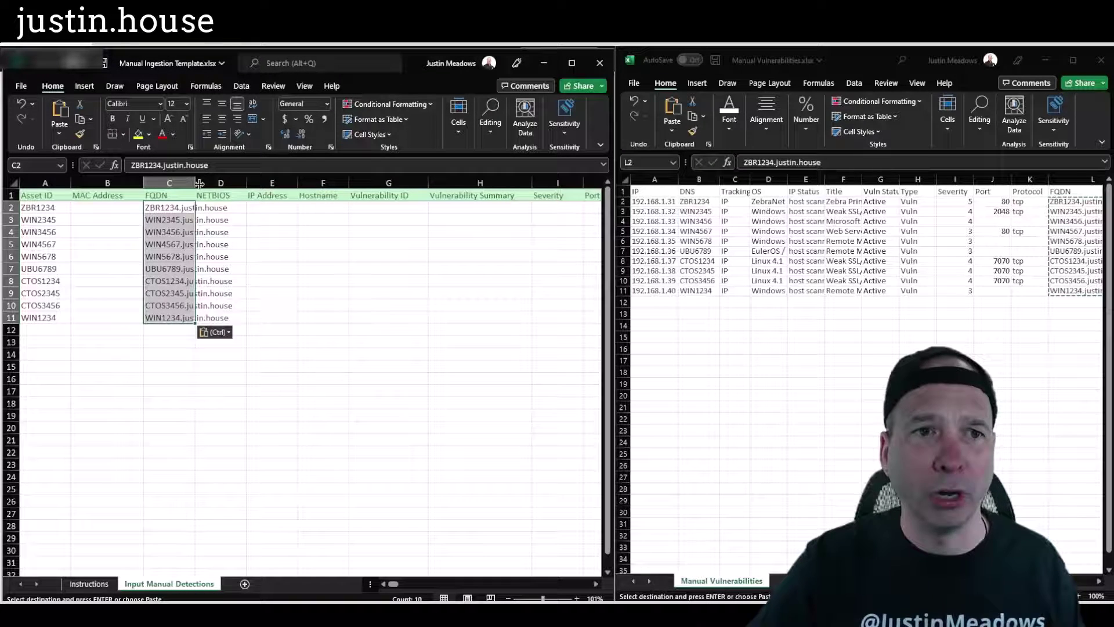
left_click(276, 207)
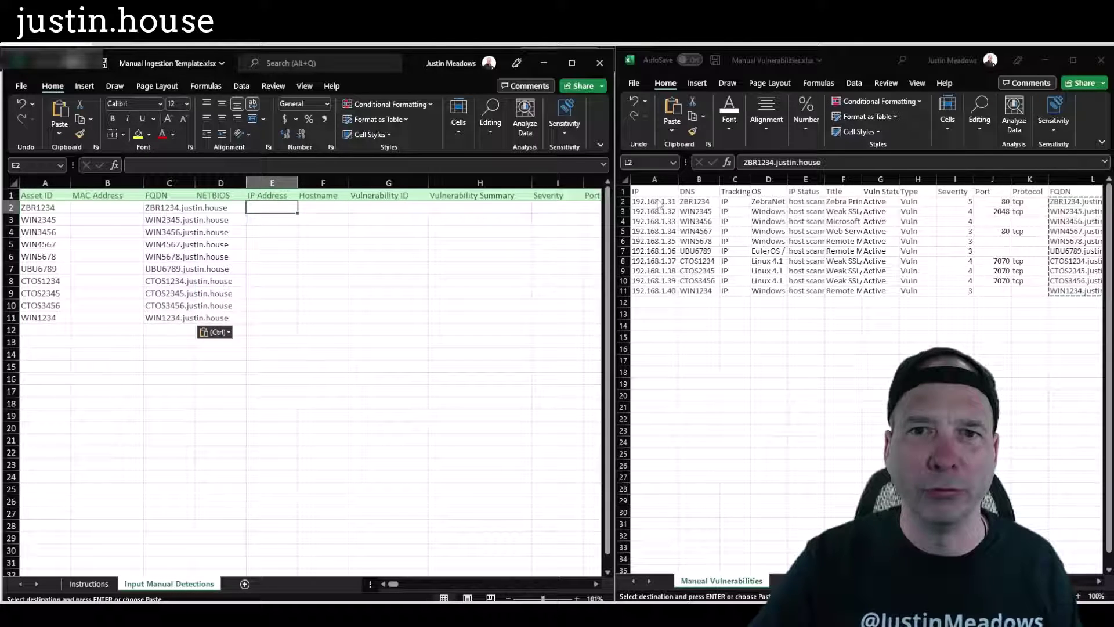
- Copy the IP addresses into IP Address and the DNS names into Hostname
left_click_drag(654, 202, 659, 291)
key("ctrl+c")
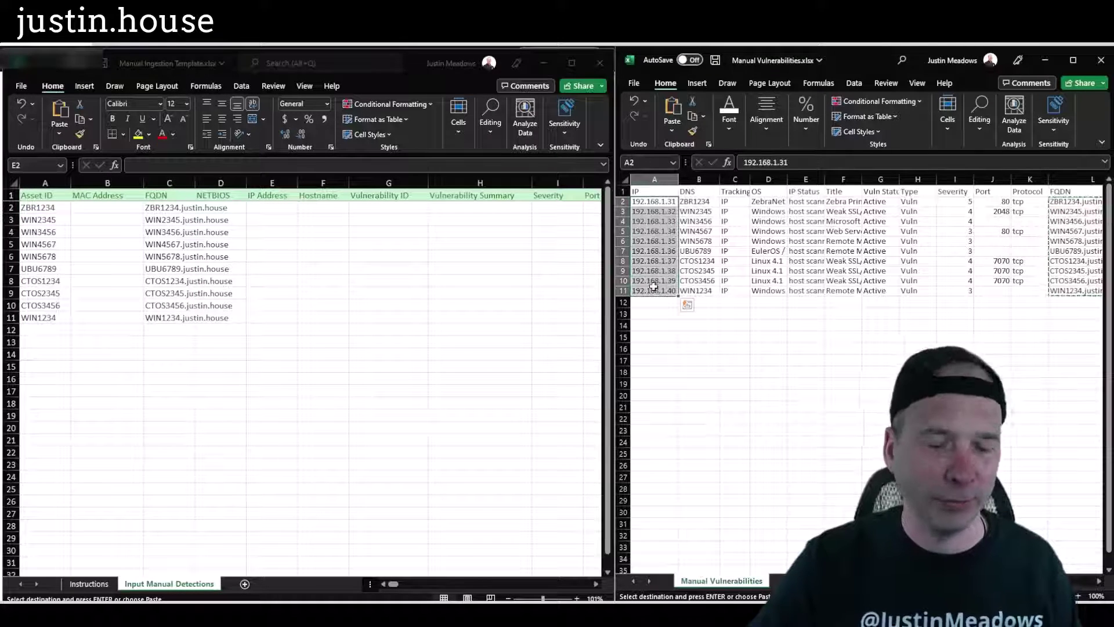
left_click(273, 207)
key("ctrl+v")
left_click(323, 207)
left_click_drag(700, 201, 697, 290)
key("ctrl+c")
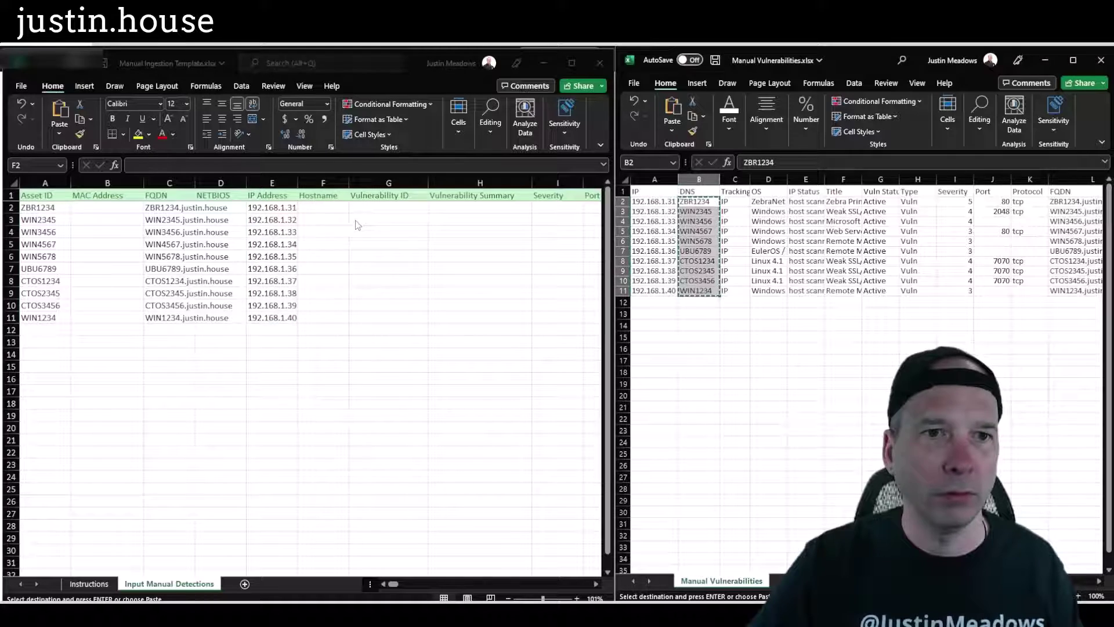
left_click(323, 207)
key("ctrl+v")
- Copy the CVE IDs from column Q into Vulnerability ID
scroll(859, 244, "right", 4)
left_click_drag(934, 202, 935, 291)
key("ctrl+c")
left_click(389, 208)
key("ctrl+v")
- Copy Title into Vulnerability Summary and the Severity values into Severity
scroll(859, 244, "left", 4)
left_click_drag(804, 201, 804, 290)
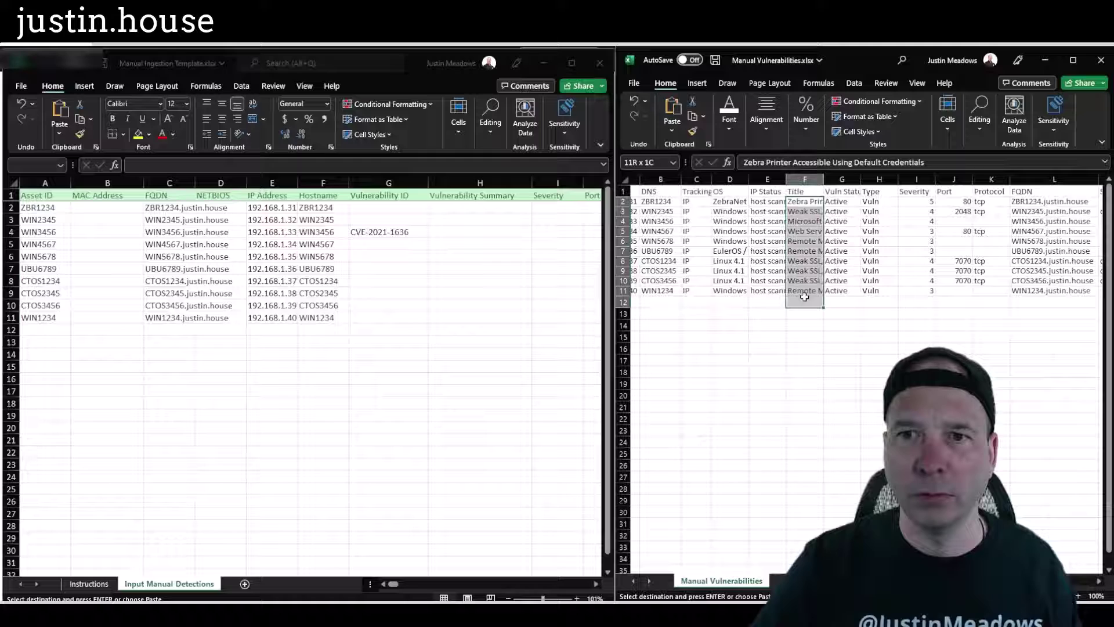
key("ctrl+c")
left_click(480, 207)
key("ctrl+v")
left_click_drag(917, 201, 917, 290)
key("ctrl+c")
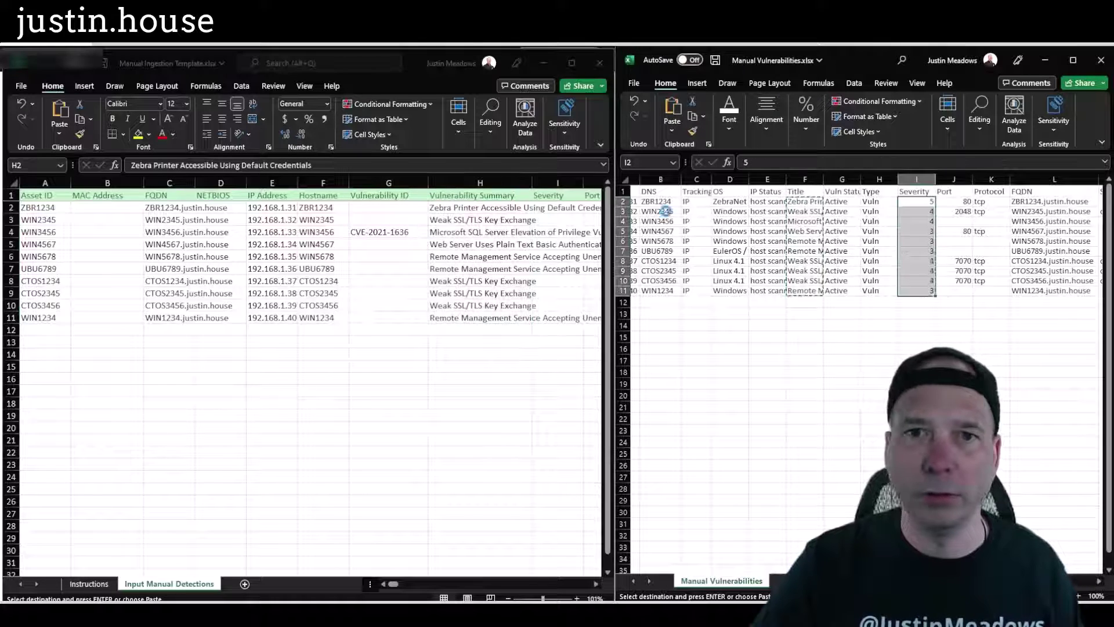
left_click(558, 207)
key("ctrl+v")
- Copy Port and Protocol, and paste Results into Proof despite the paste-size warning
scroll(583, 586, "right", 3)
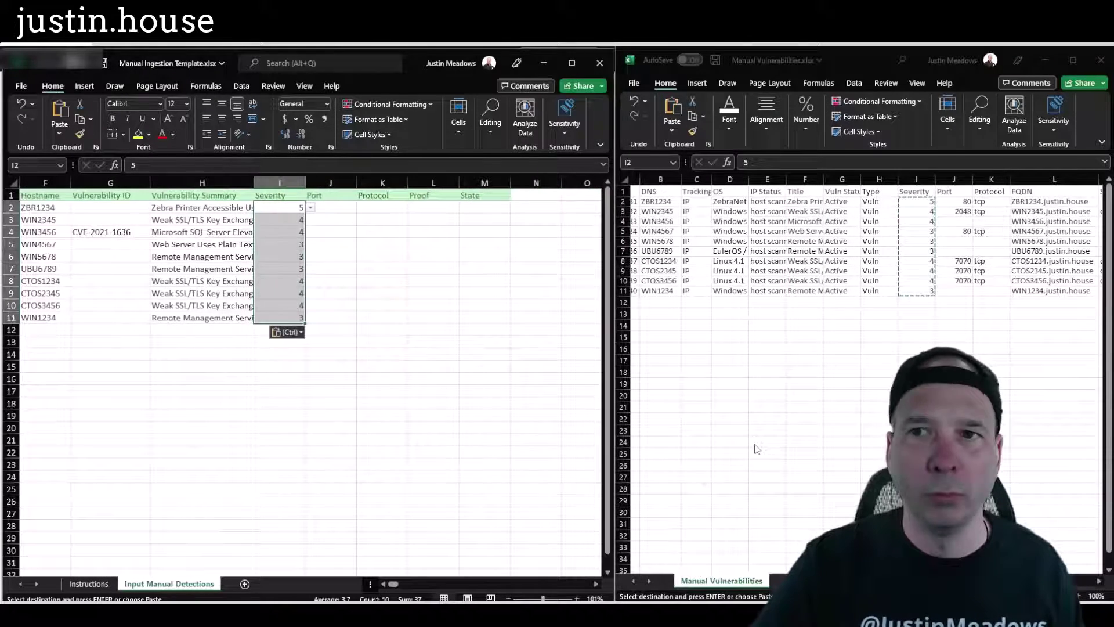
left_click_drag(952, 201, 986, 290)
key("ctrl+c")
left_click(331, 207)
key("ctrl+v")
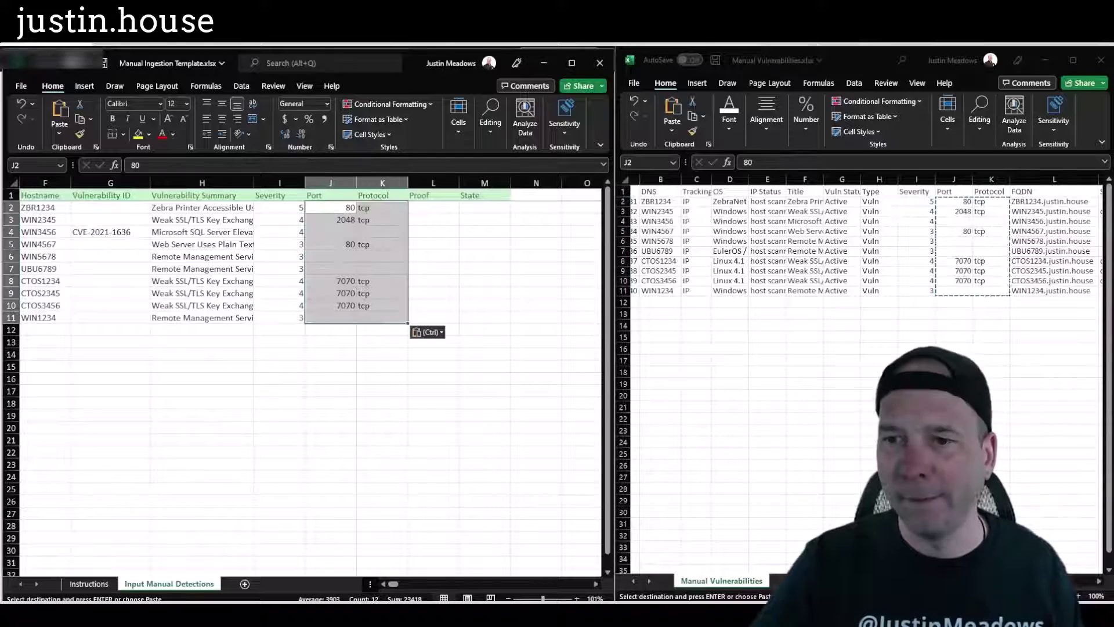
scroll(871, 349, "right", 5)
left_click_drag(975, 202, 978, 290)
key("ctrl+c")
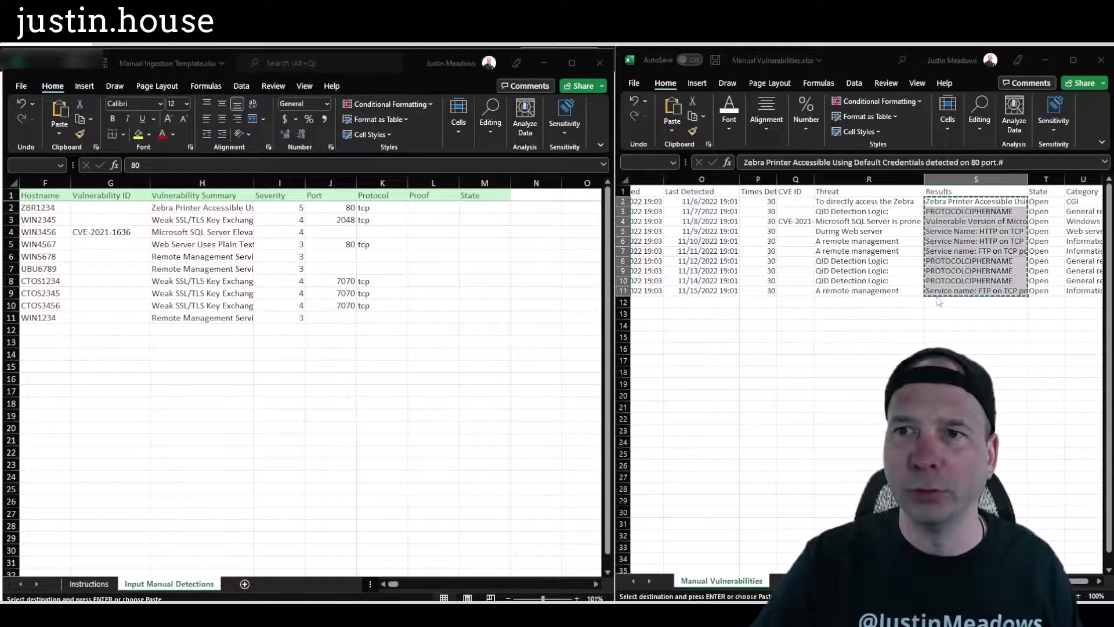
left_click(433, 207)
key("ctrl+v")
left_click(560, 343)
key("ctrl+v")
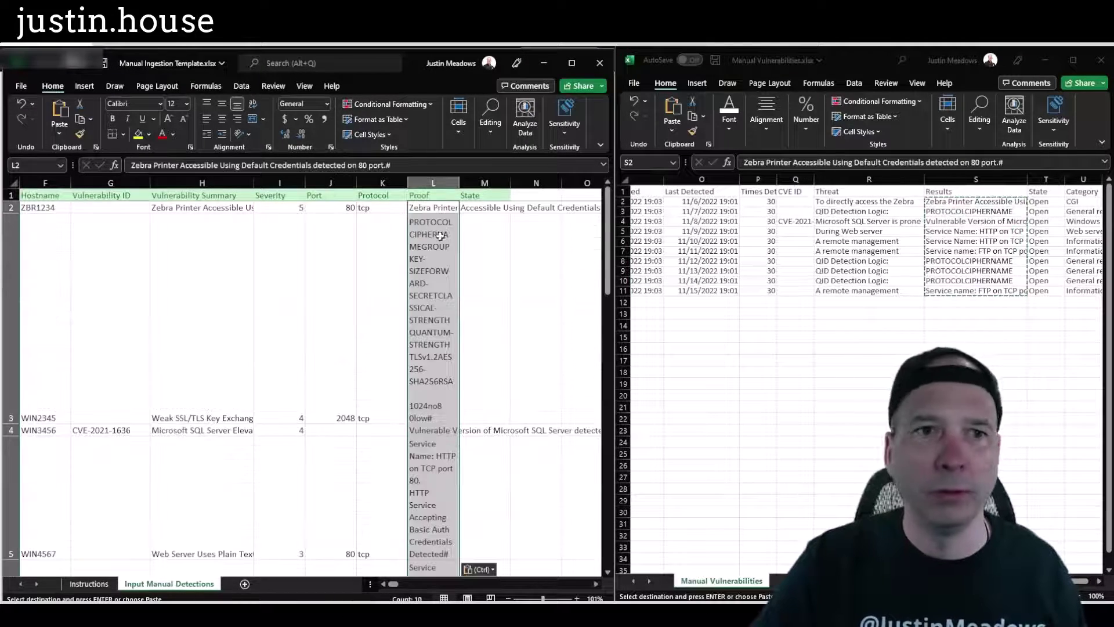
- Set template rows 2–11 to a row height of 15
left_click_drag(10, 208, 10, 342)
right_click(10, 341)
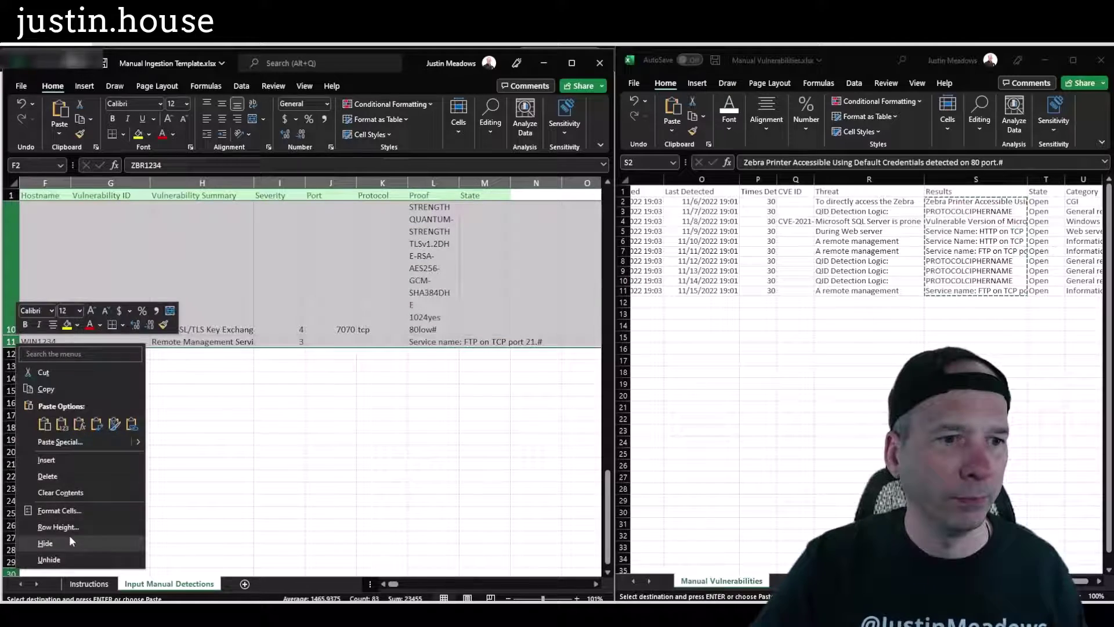
left_click(41, 543)
type("15")
key("Return")
left_click(1053, 205)
- Copy the State values (Open) into the template's State column
left_click_drag(1053, 205, 1045, 290)
key("ctrl+c")
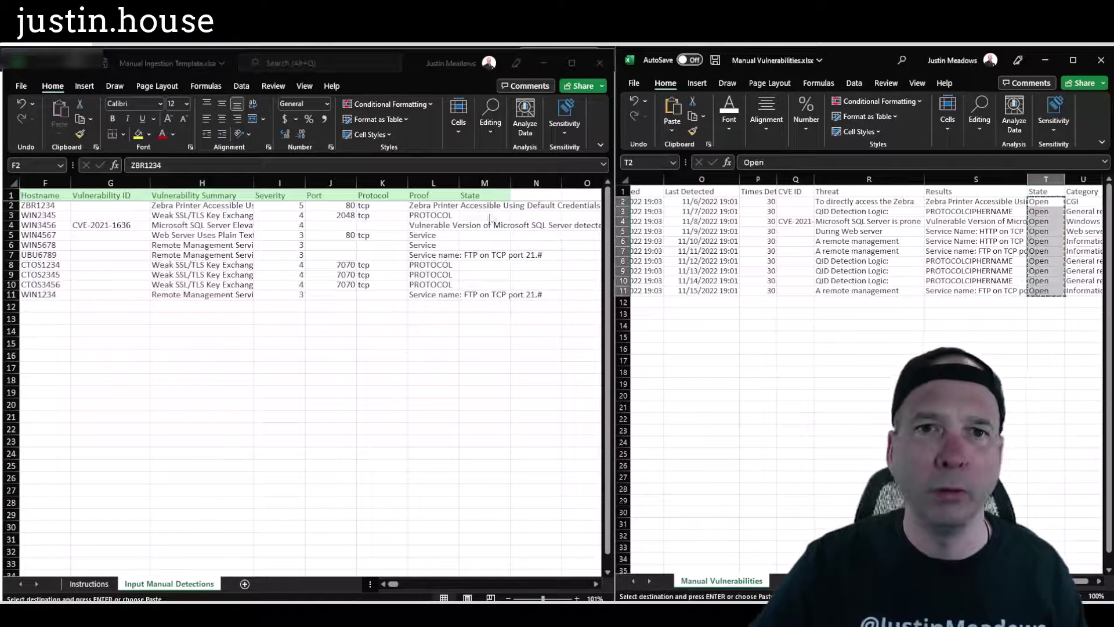
left_click(485, 205)
key("ctrl+v")
scroll(358, 585, "left", 3)
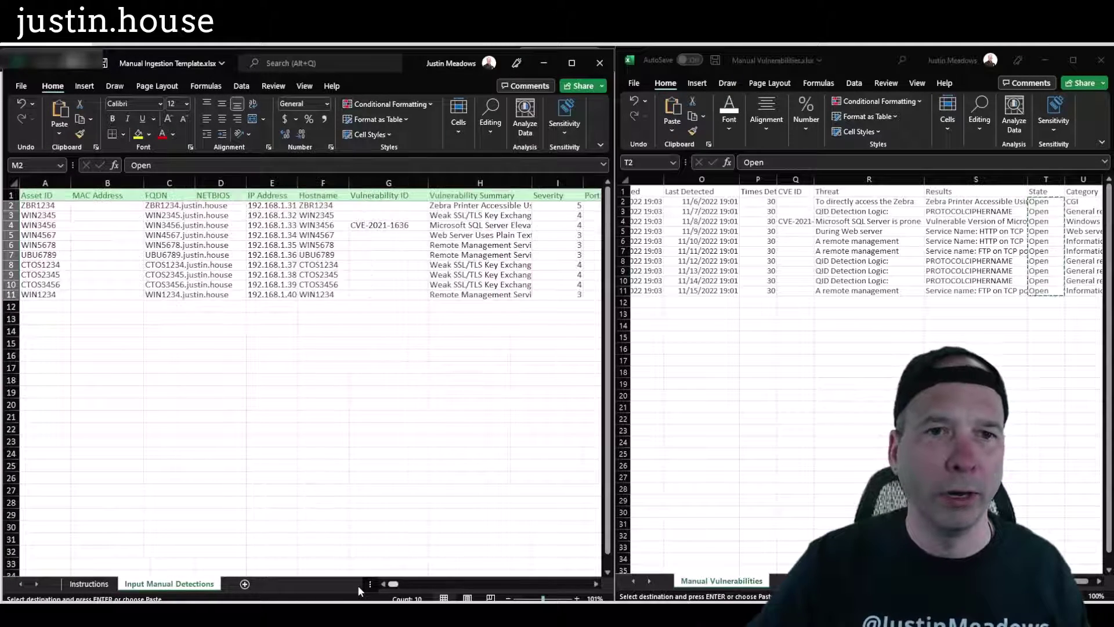
- Save Manual Ingestion Template.xlsx and move its window aside to reveal ServiceNow
left_click(213, 378)
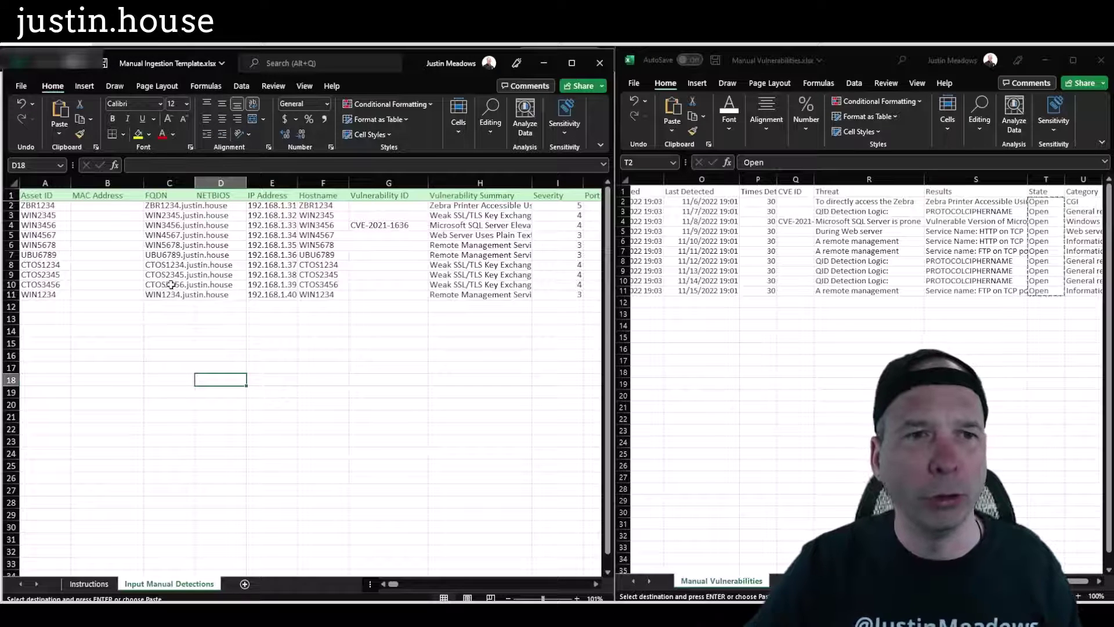
left_click(106, 64)
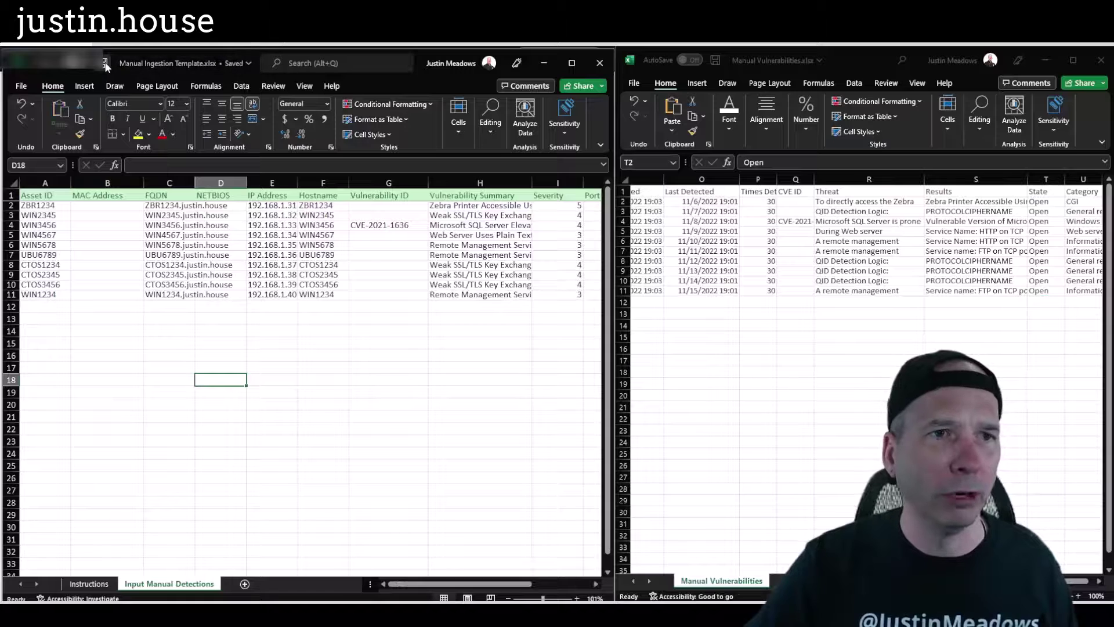
left_click_drag(426, 583, 394, 579)
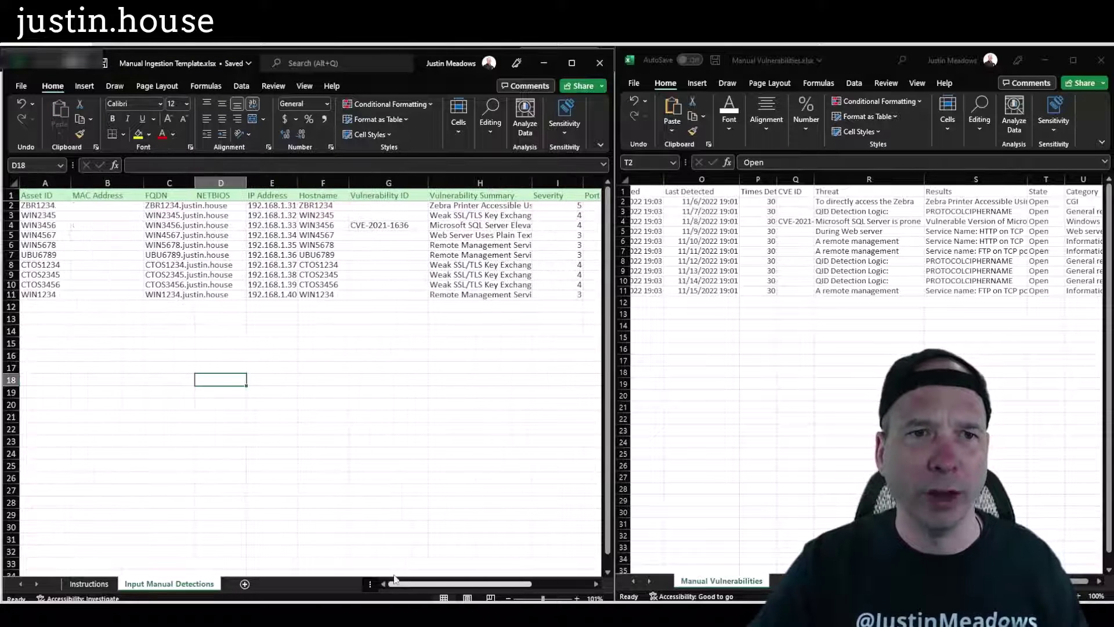
left_click(430, 103)
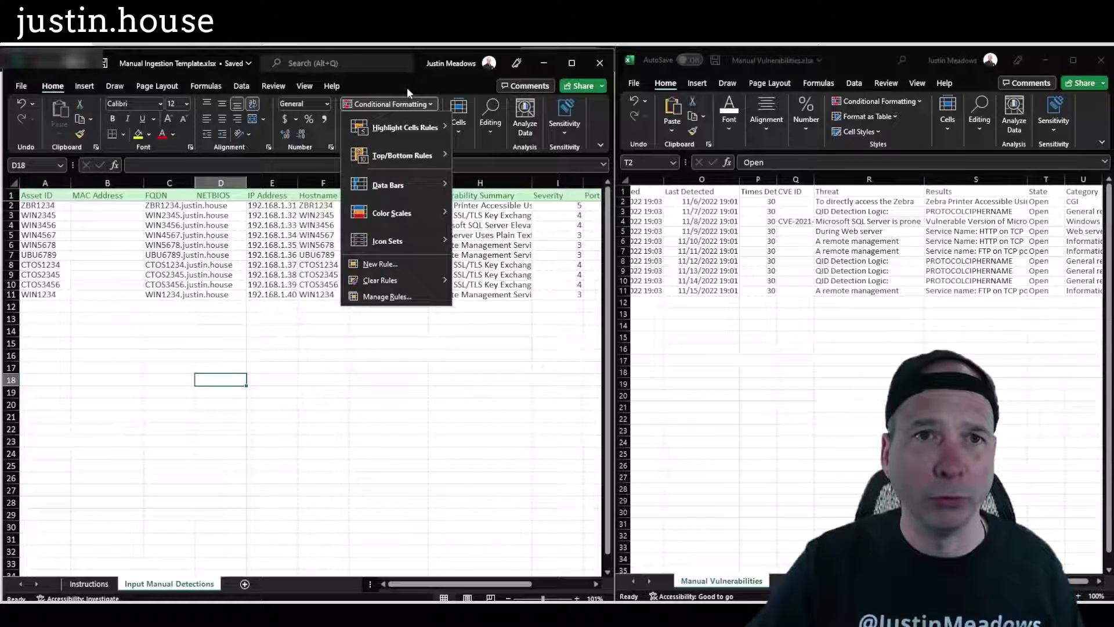
left_click_drag(406, 87, 827, 104)
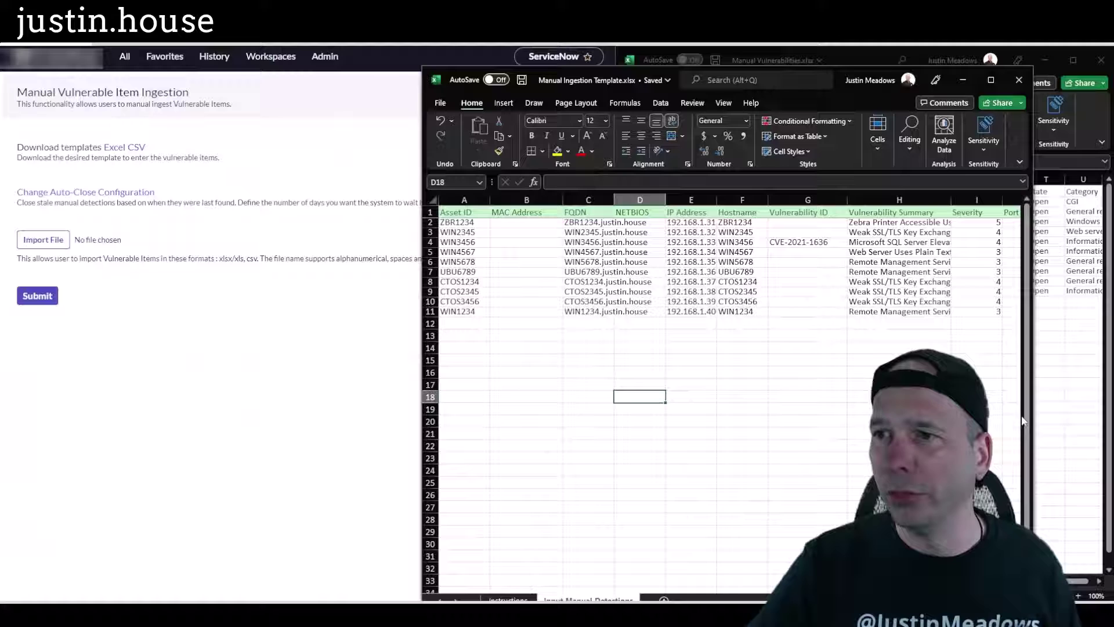
key("alt+Tab")
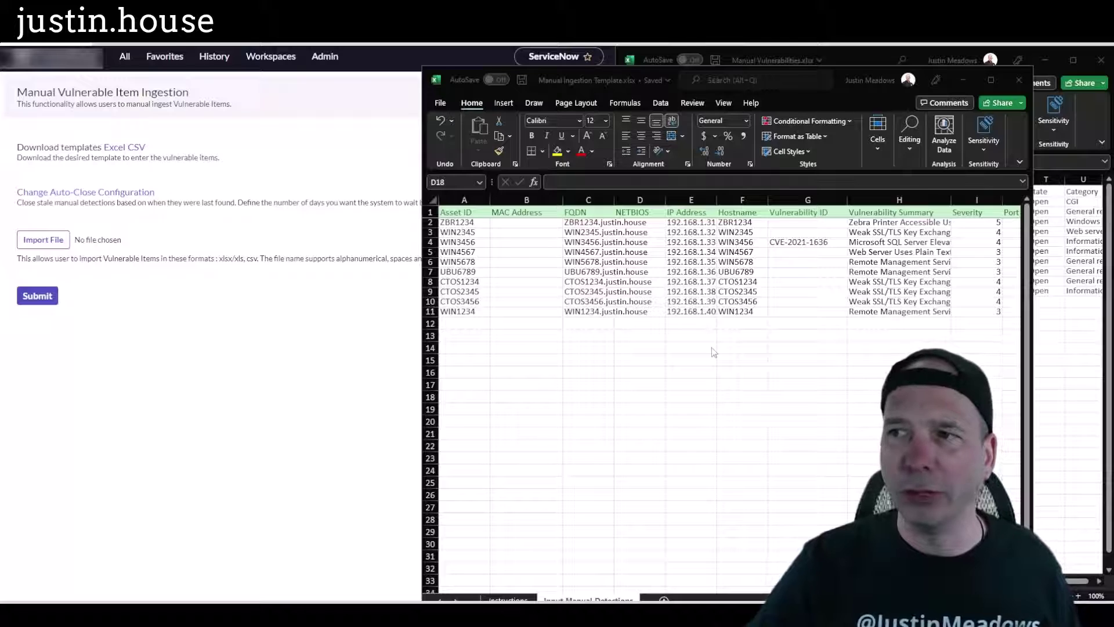
left_click(559, 87)
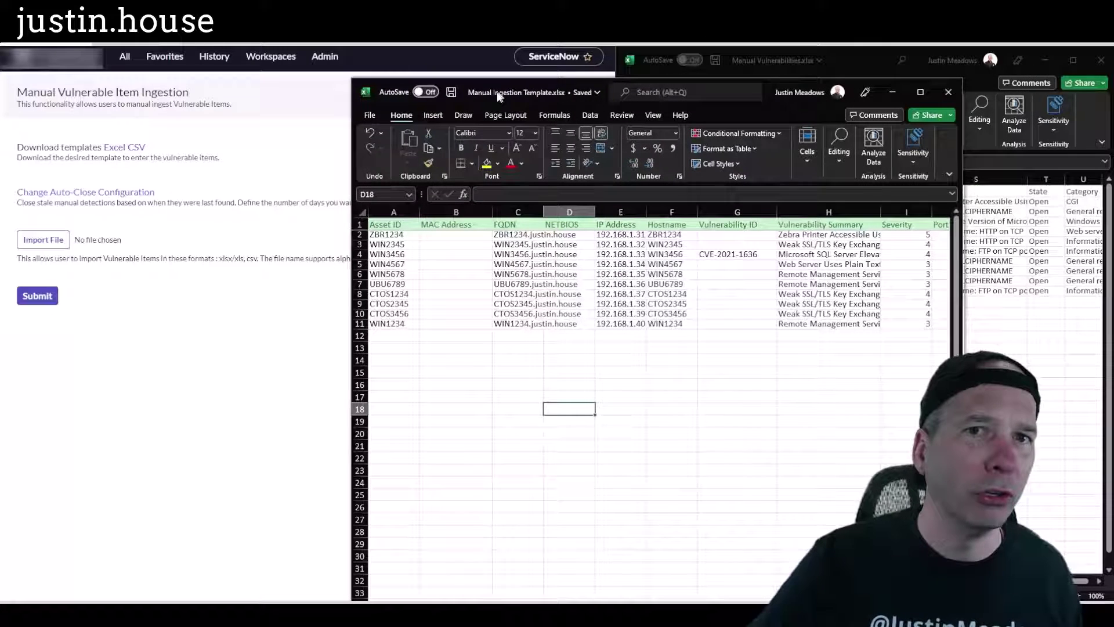
- Choose Manual Ingestion Template.xlsx as the import file, then minimize Excel to show the form
left_click(44, 240)
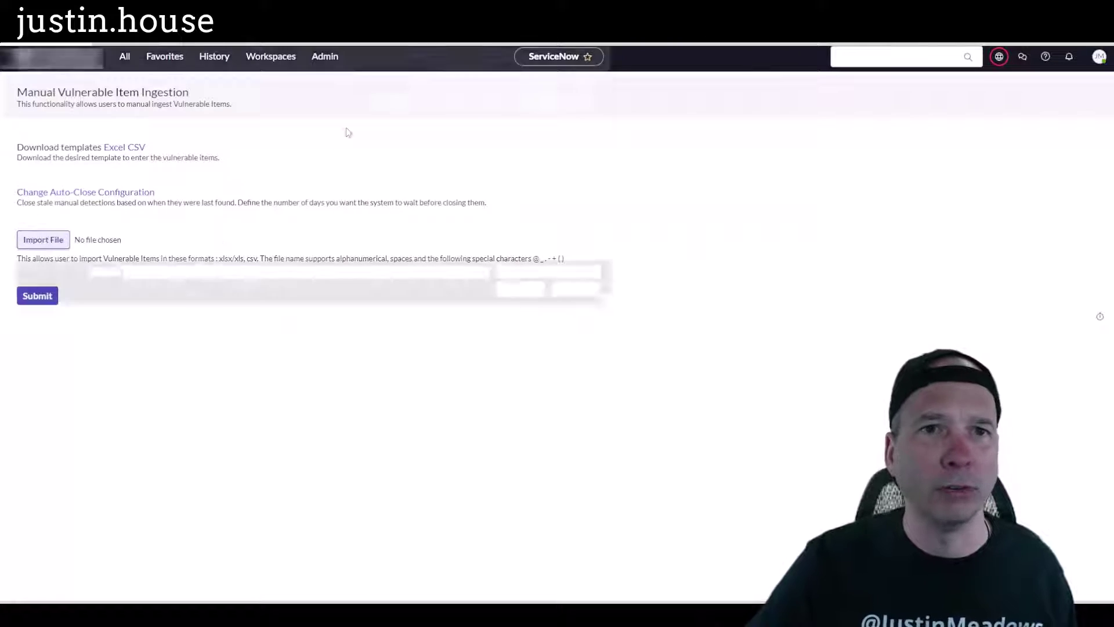
left_click_drag(87, 51, 1113, 133)
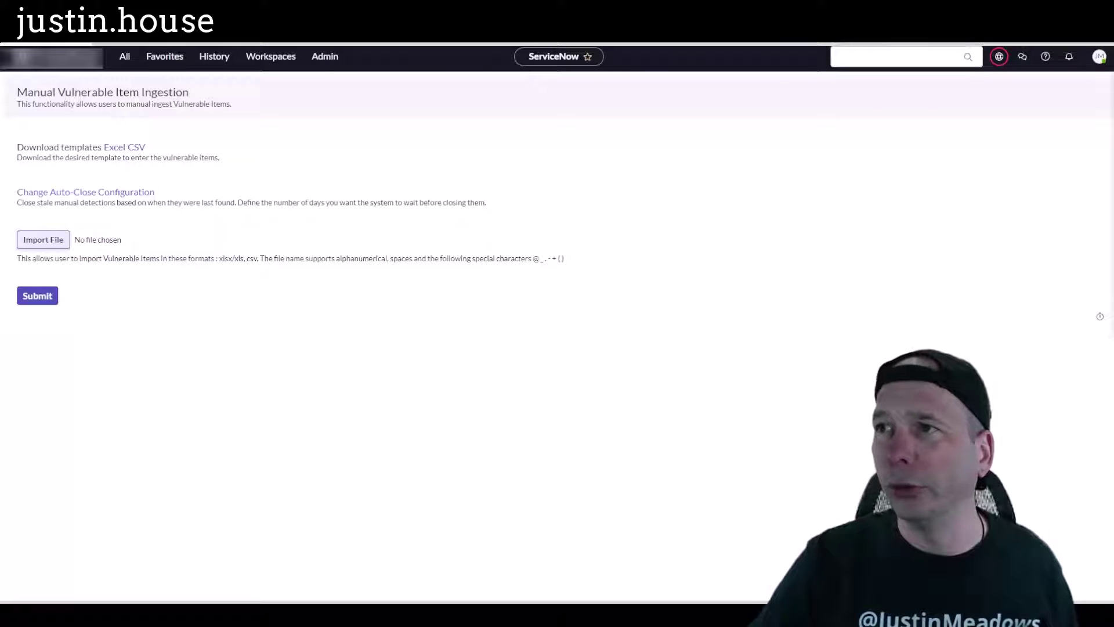
key("Return")
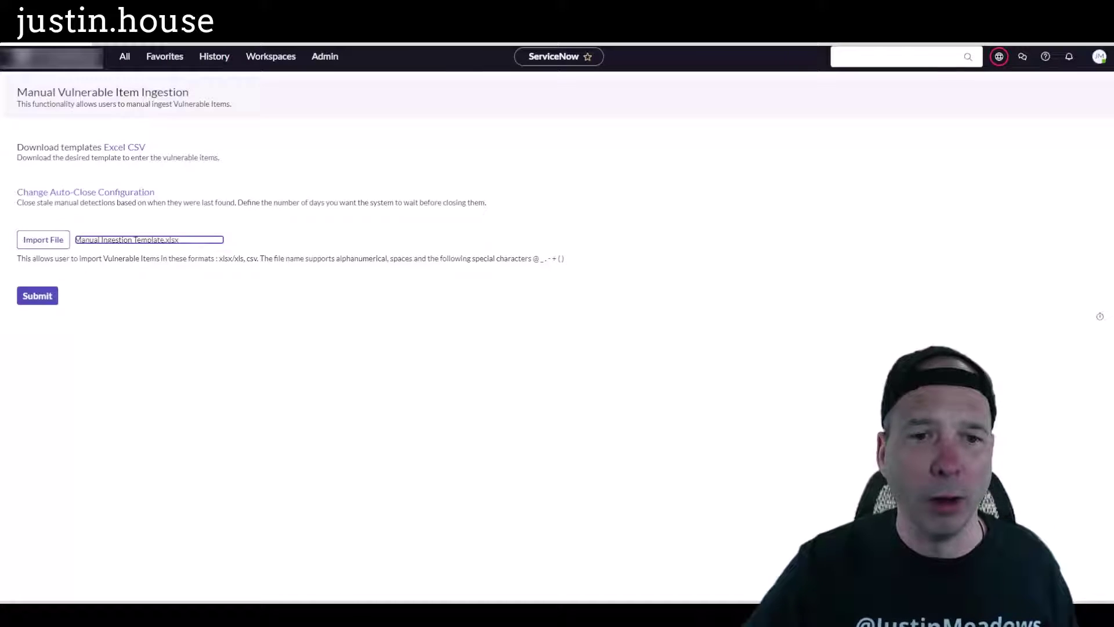
left_click(468, 565)
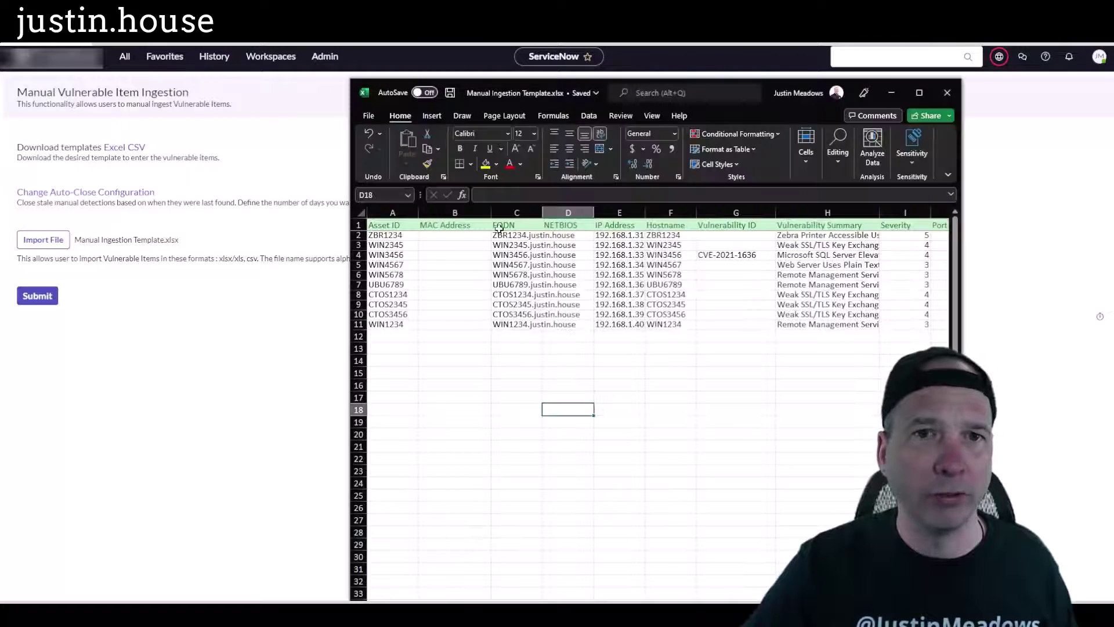
left_click(891, 93)
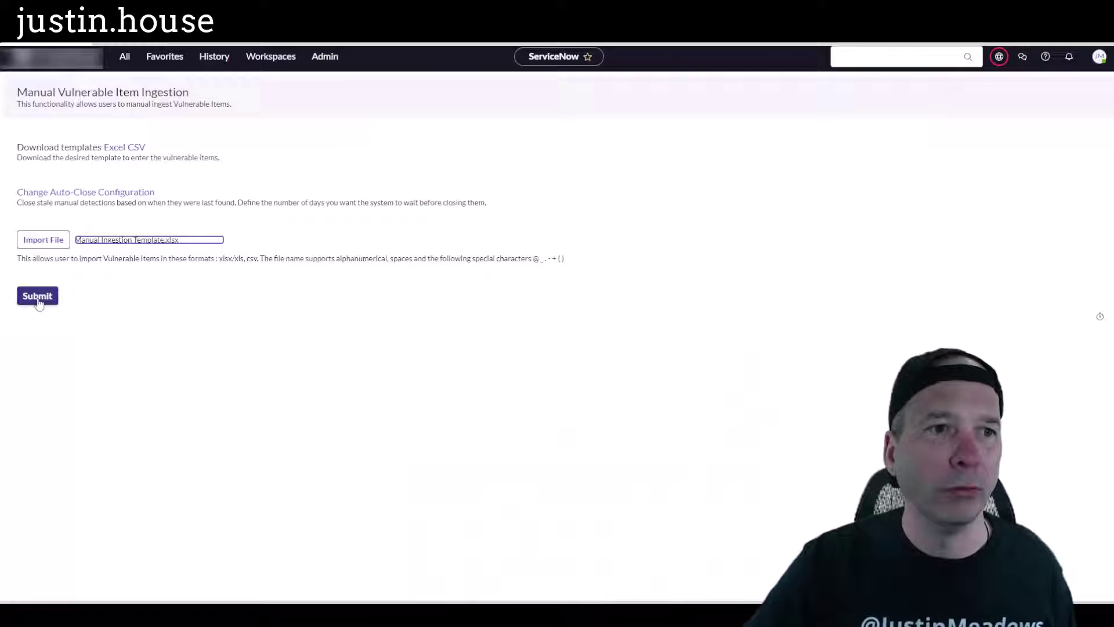
- Submit the template import, which fails all 10 records, and bring both Excel workbooks back on screen
left_click(41, 297)
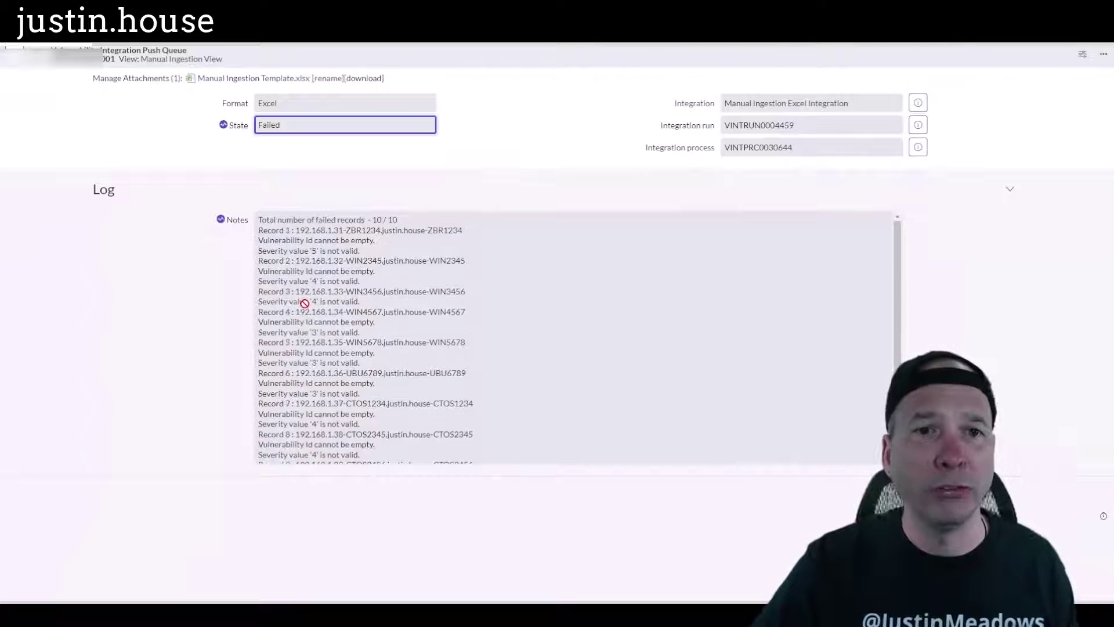
left_click(442, 614)
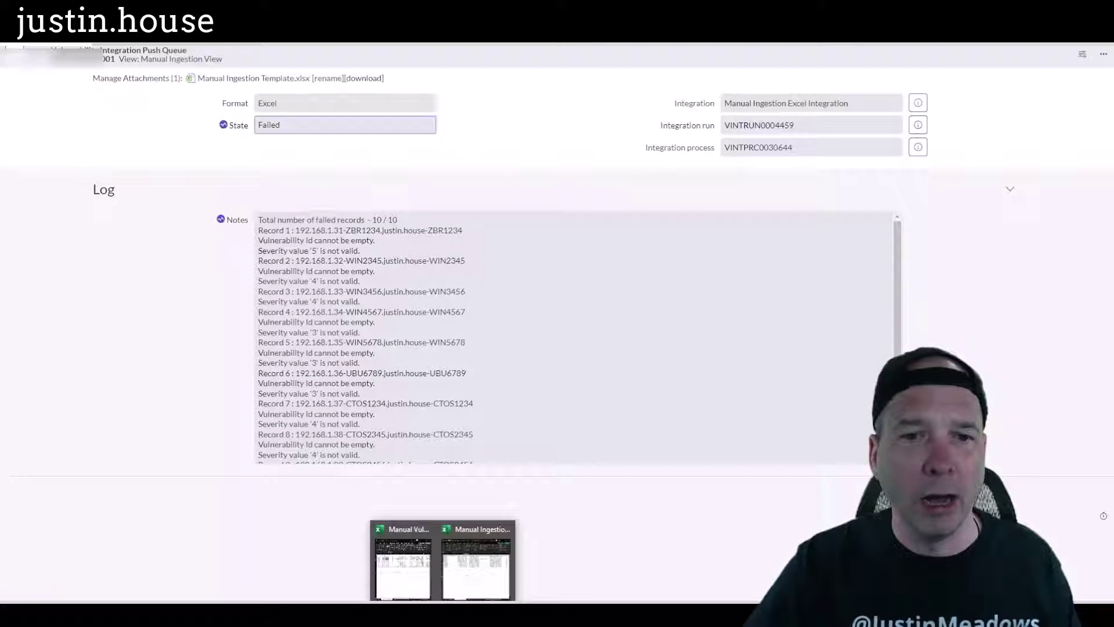
left_click(405, 576)
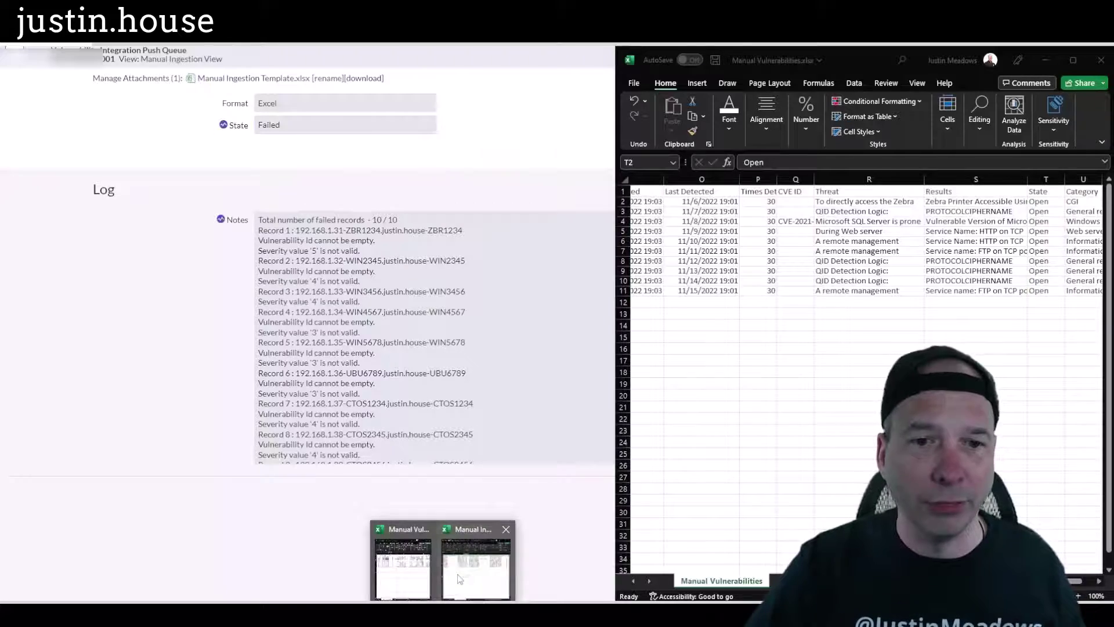
left_click(460, 579)
left_click_drag(515, 67, 177, 65)
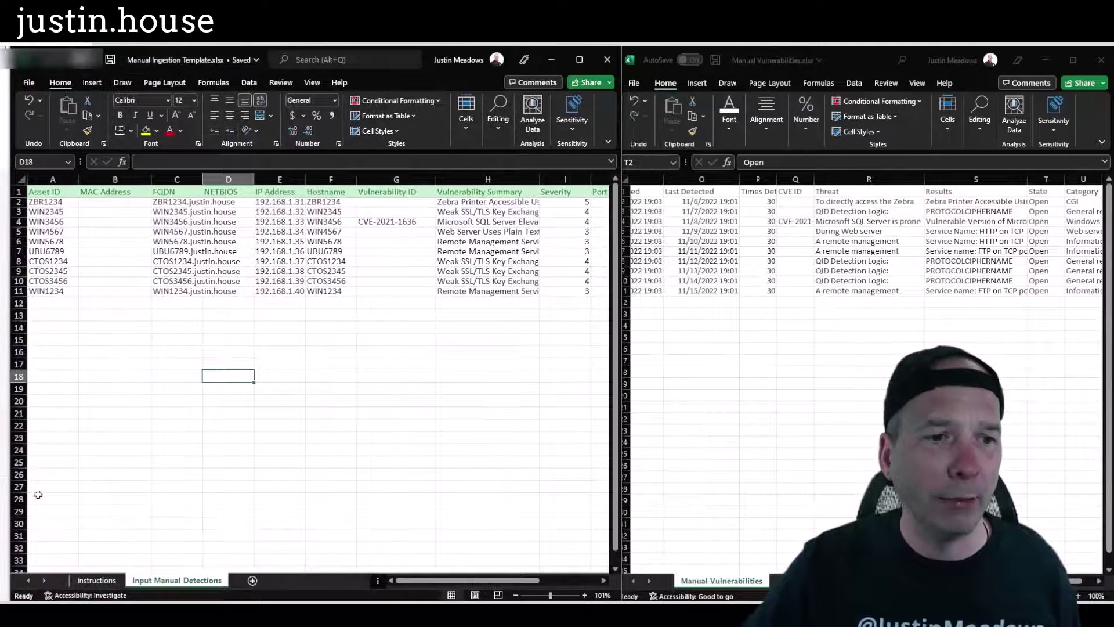
- Compare the Instructions sheet's allowed Severity words with the data sheet's numeric 5/4/3 severities, ending on the data sheet
left_click(97, 580)
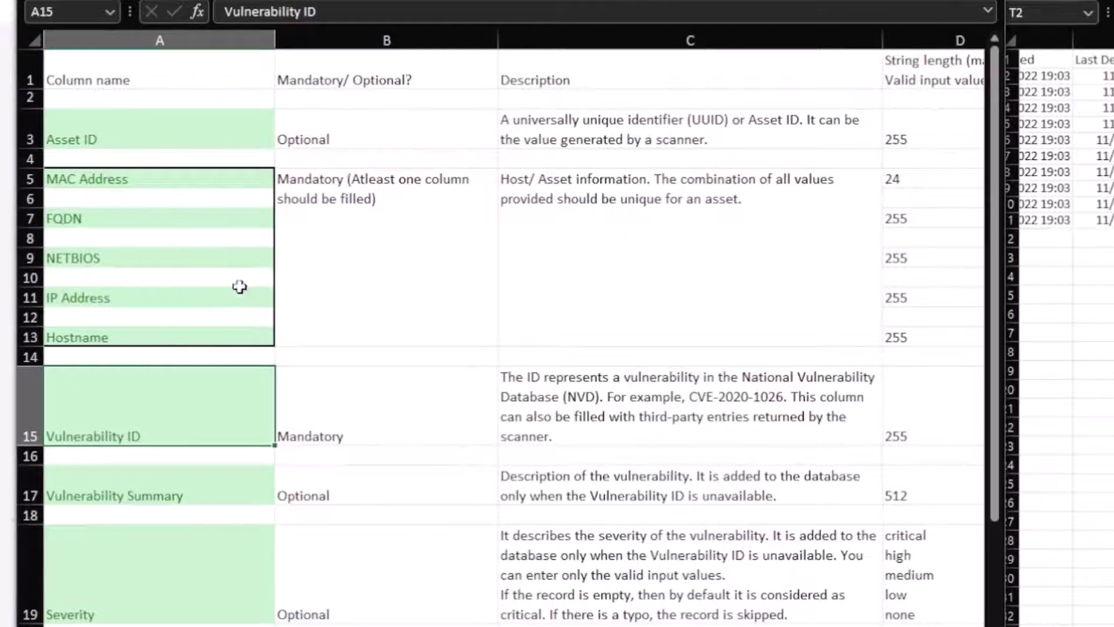
scroll(249, 368, "down", 5)
left_click(356, 308)
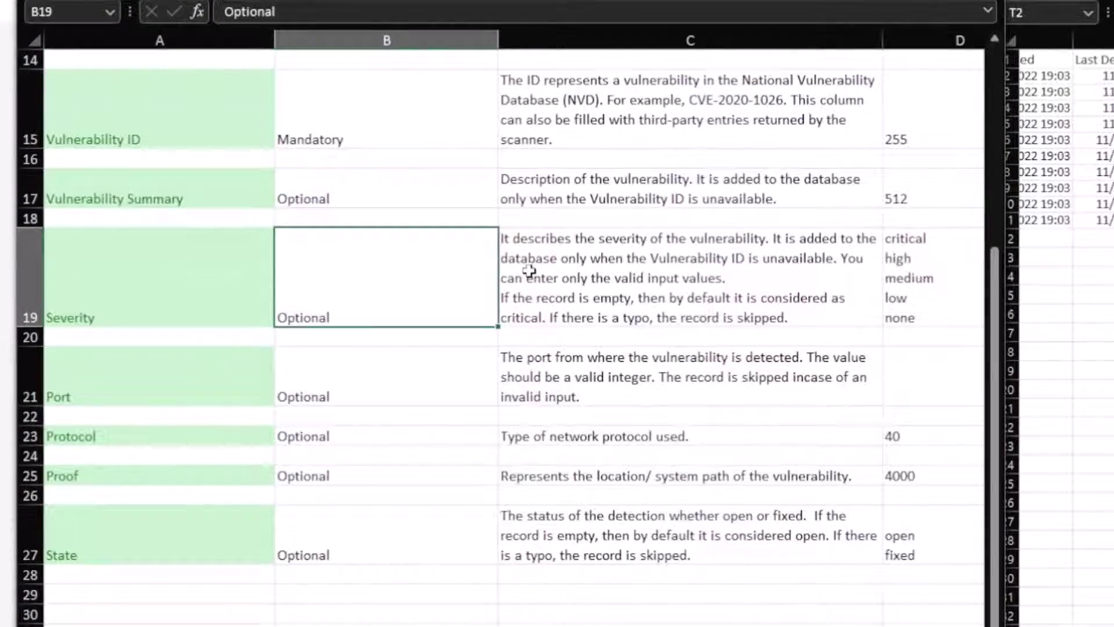
left_click(916, 235)
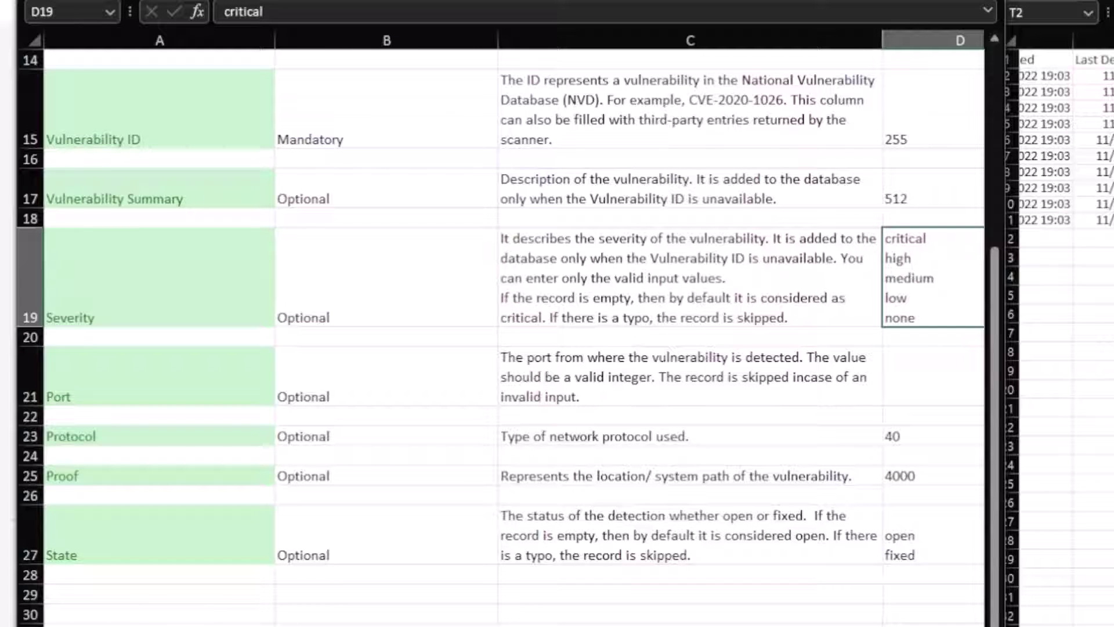
key("alt+Tab")
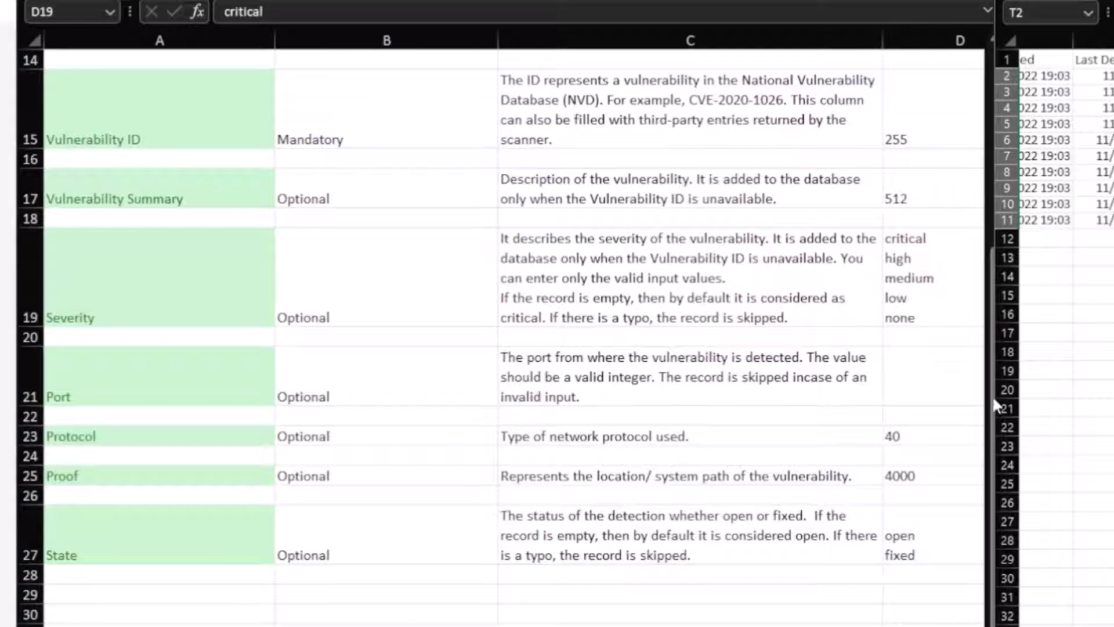
key("super+Down")
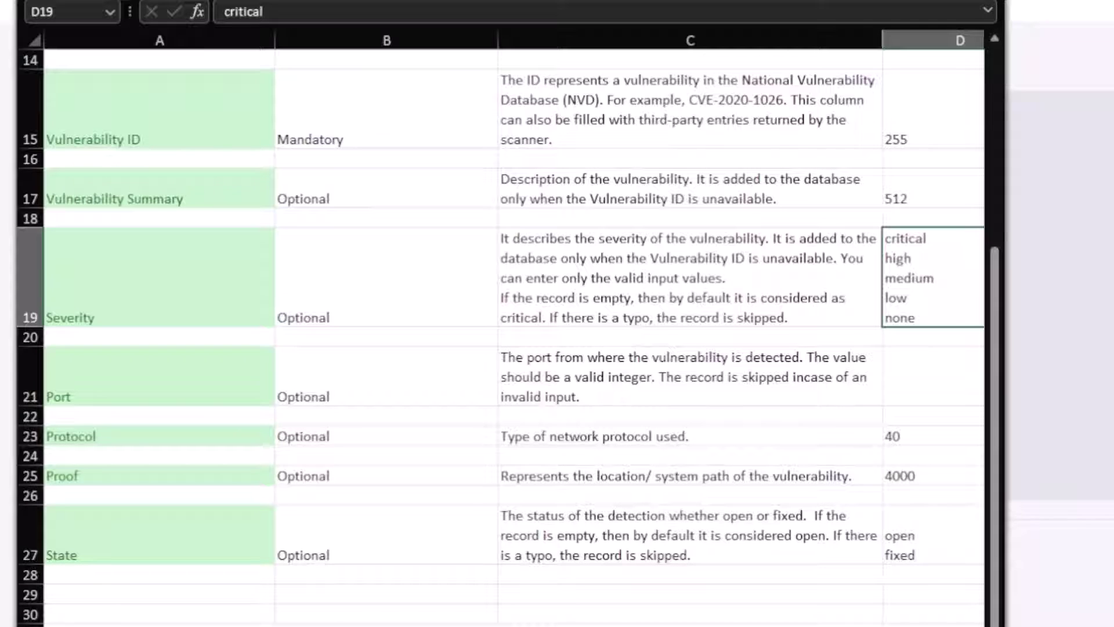
key("ctrl+Page_Up")
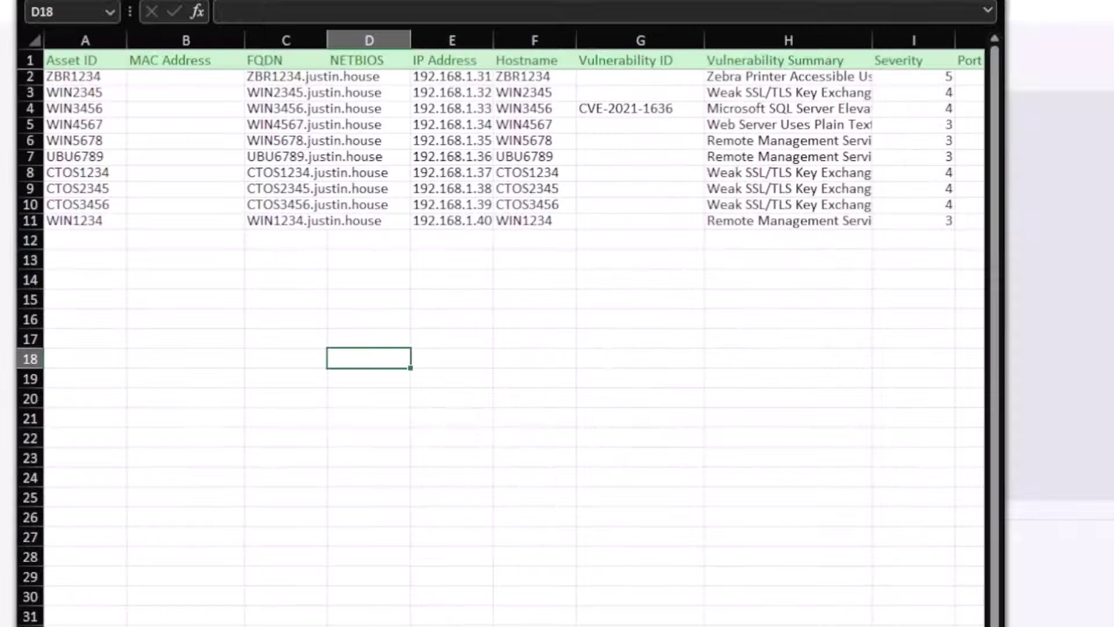
left_click(932, 76)
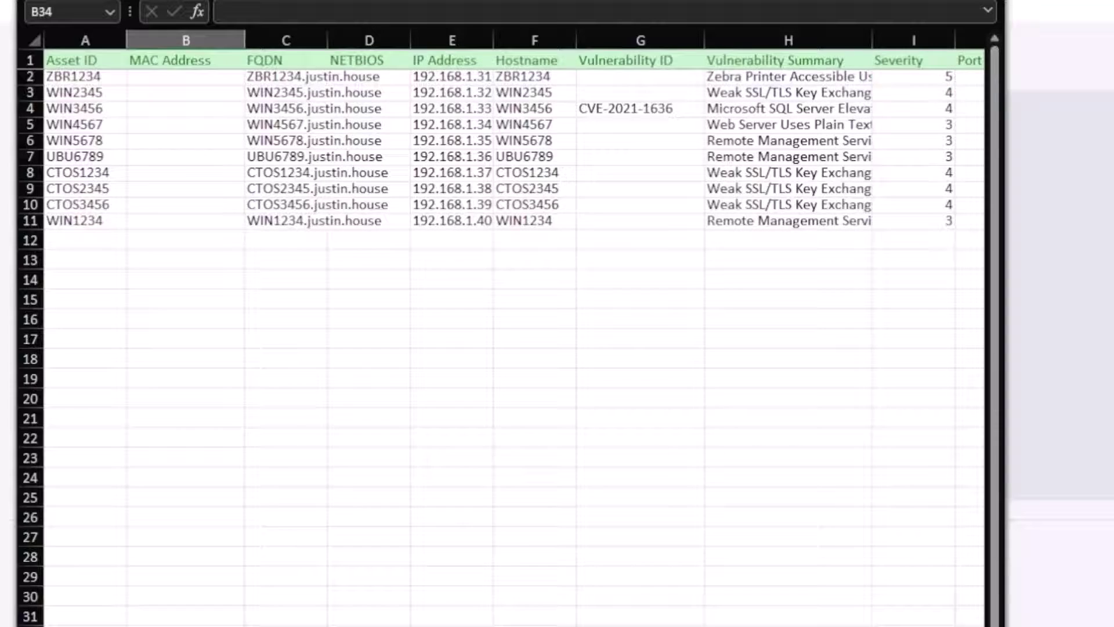
key("ctrl+Page_Down")
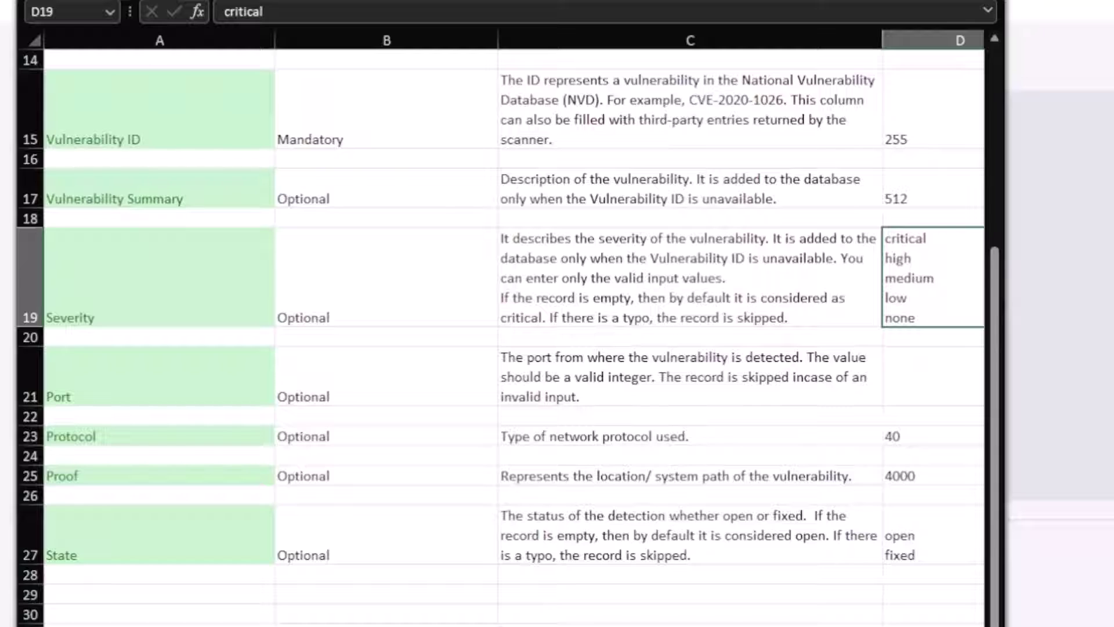
key("ctrl+Page_Up")
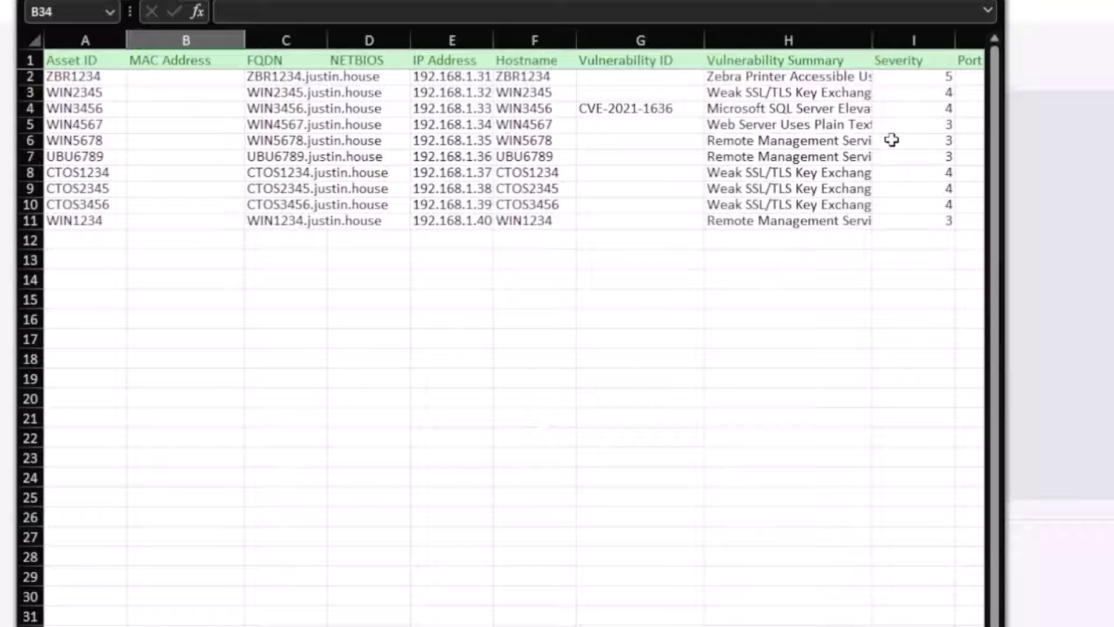
- Set Severity in I2–I6 to low, medium, medium, high, high
left_click(940, 80)
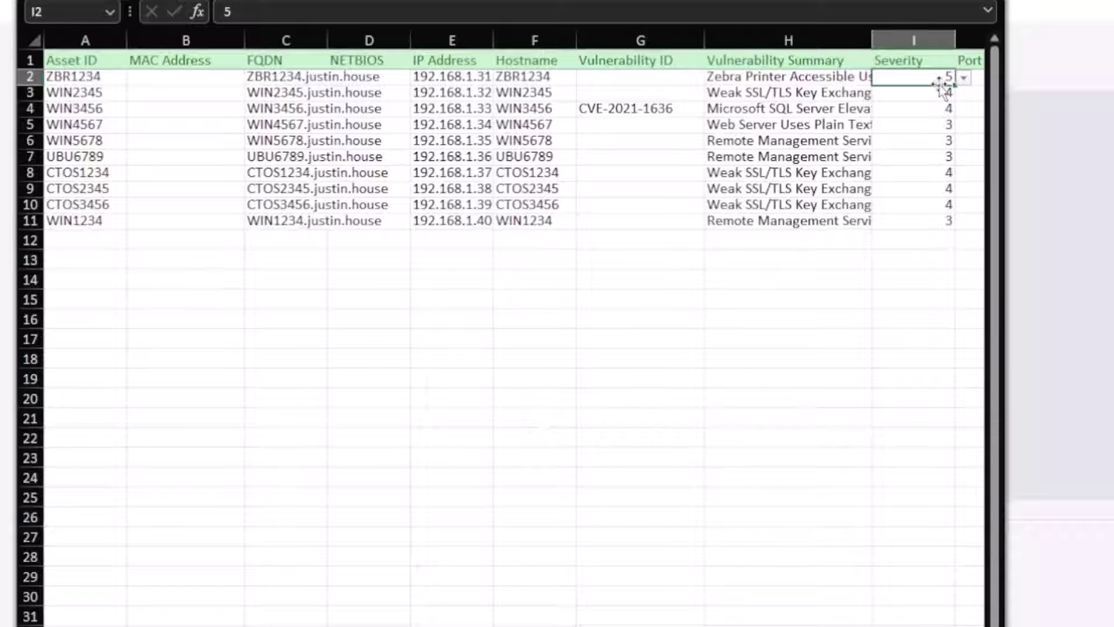
type("low")
key("Return")
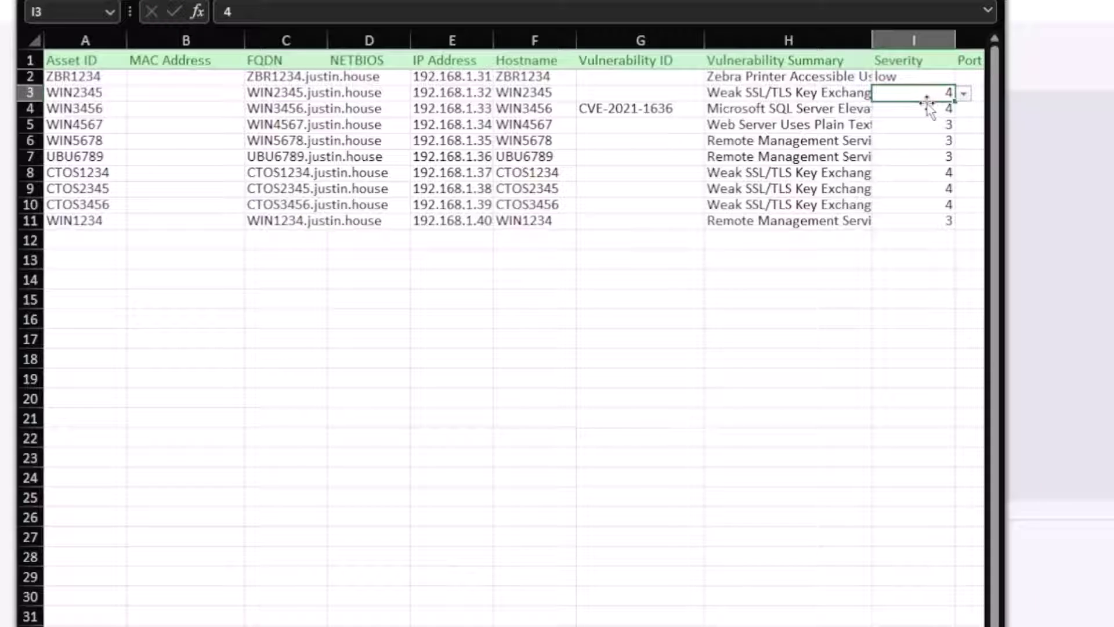
type("m")
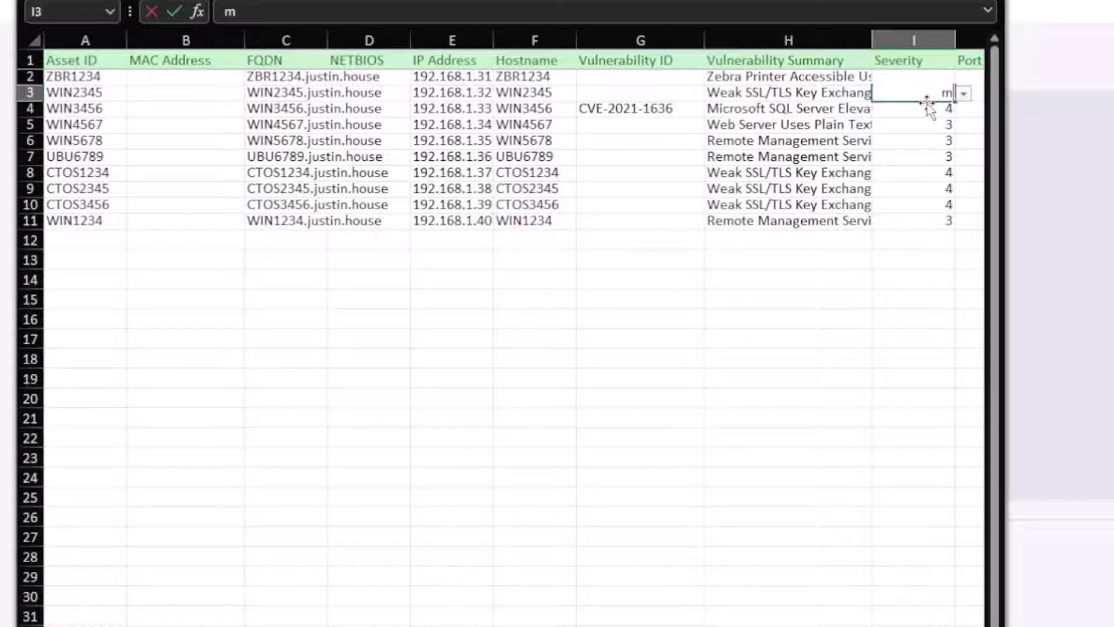
type("edium")
key("Return")
type("mediu")
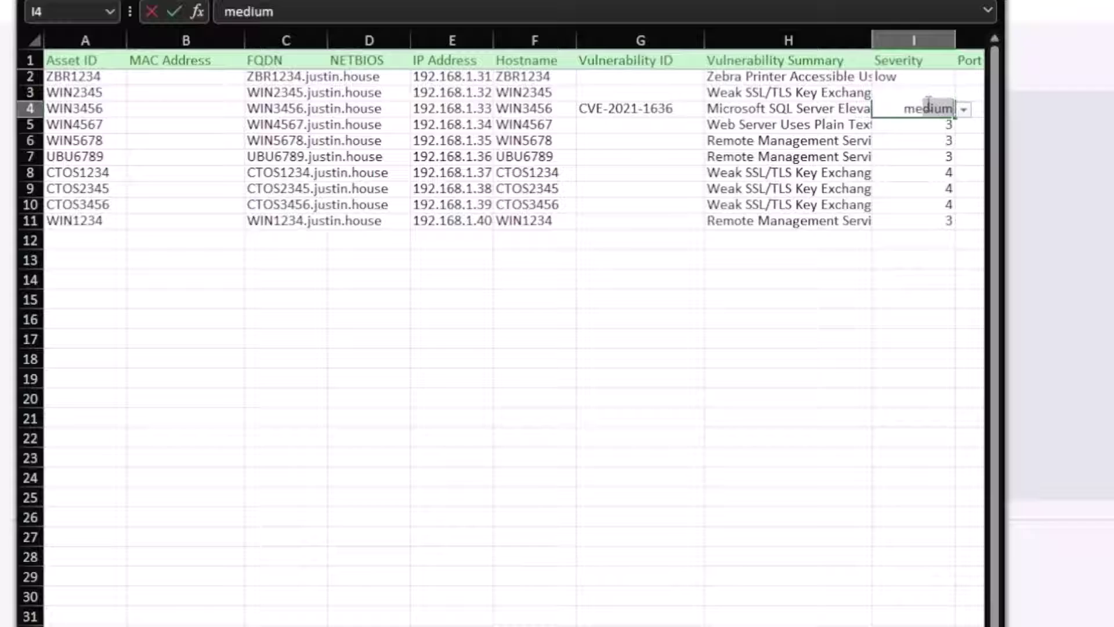
key("Return")
type("hig")
key("Return")
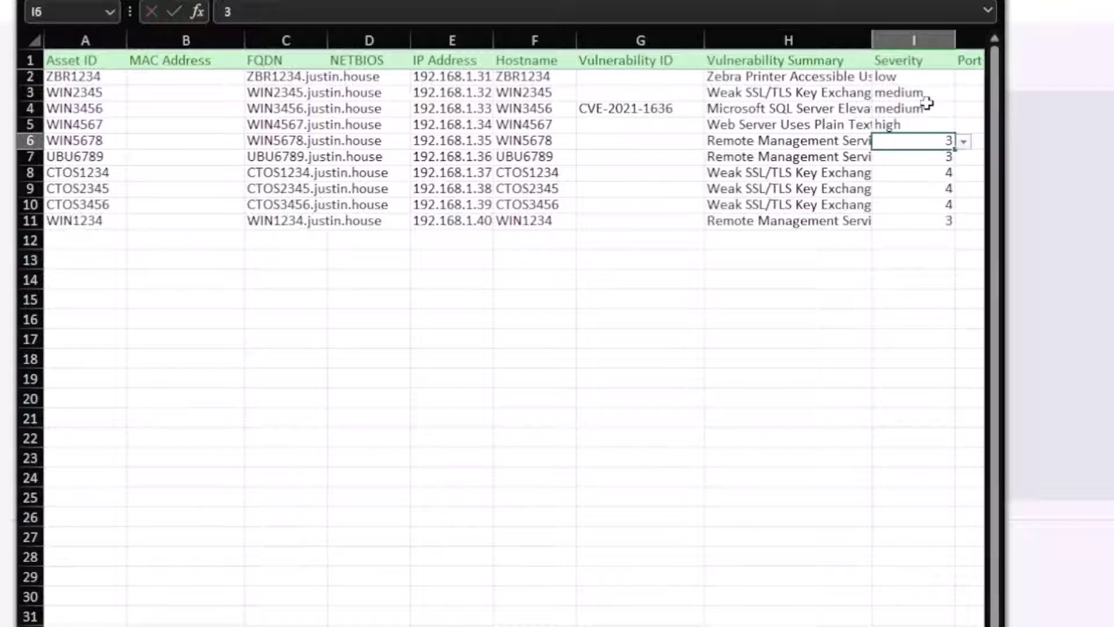
type("high")
key("Return")
- Correct I7 to high and set I8–I11 to medium, medium, medium, high
type("medium")
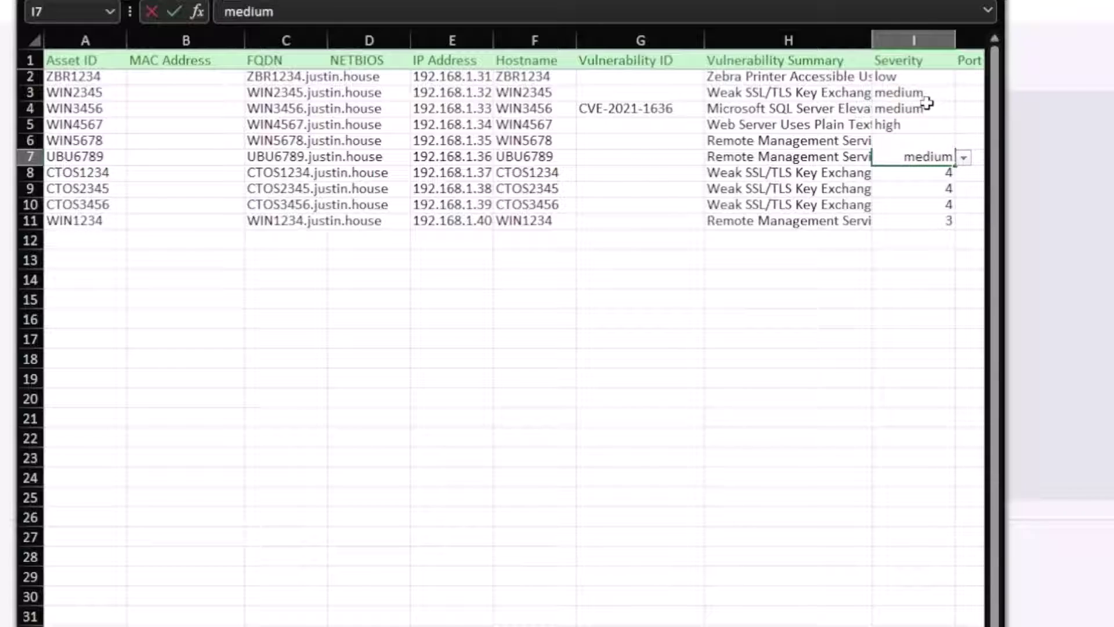
key("Return")
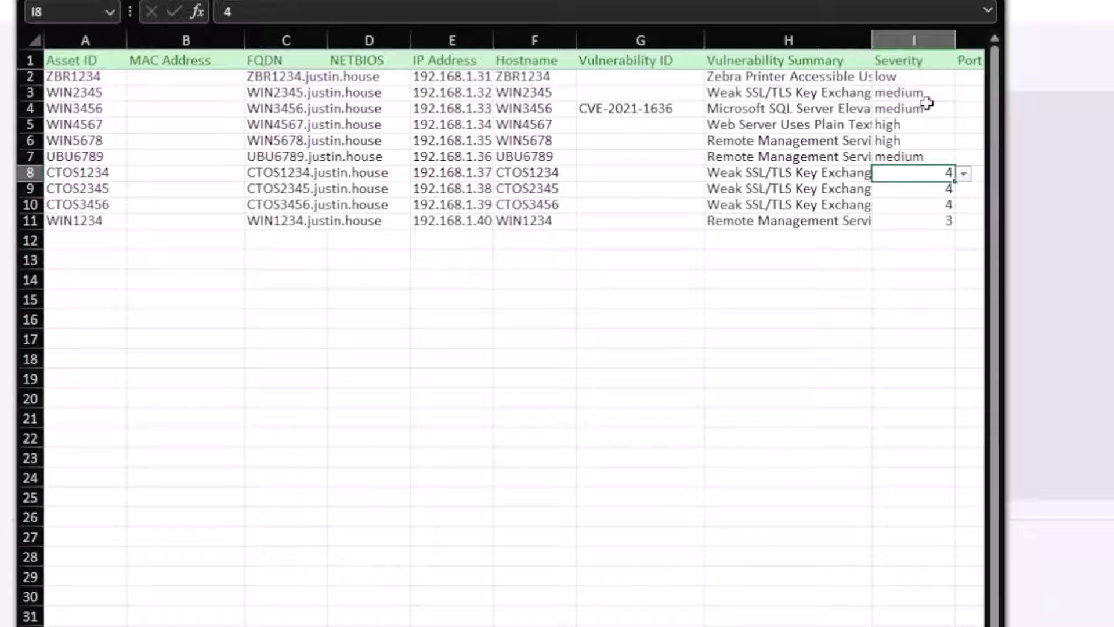
key("Up")
key("ctrl+z")
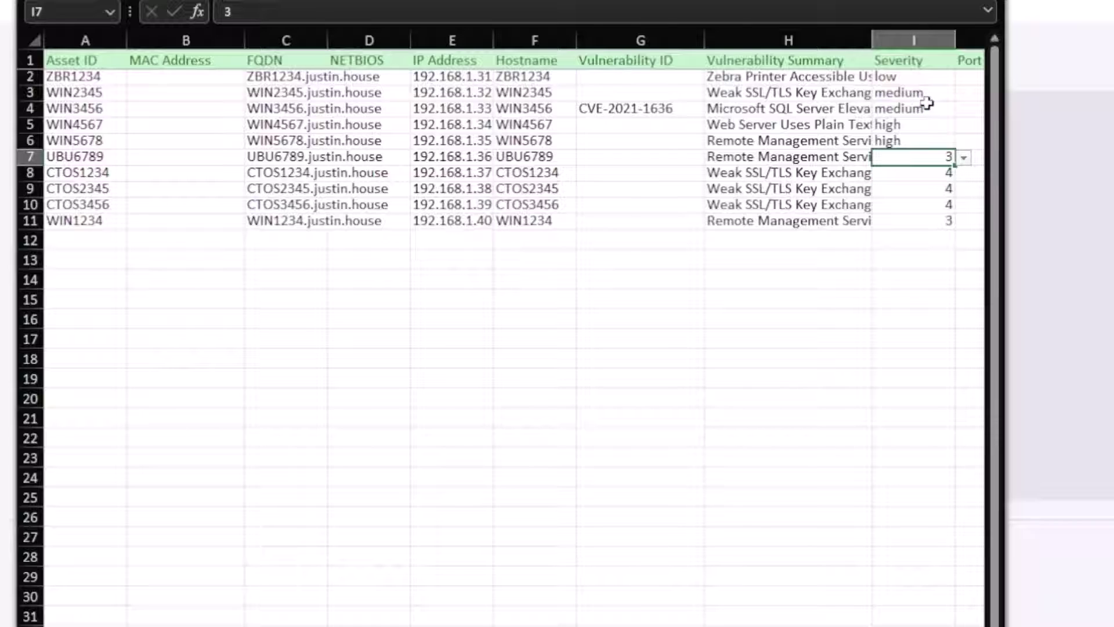
type("high")
key("Return")
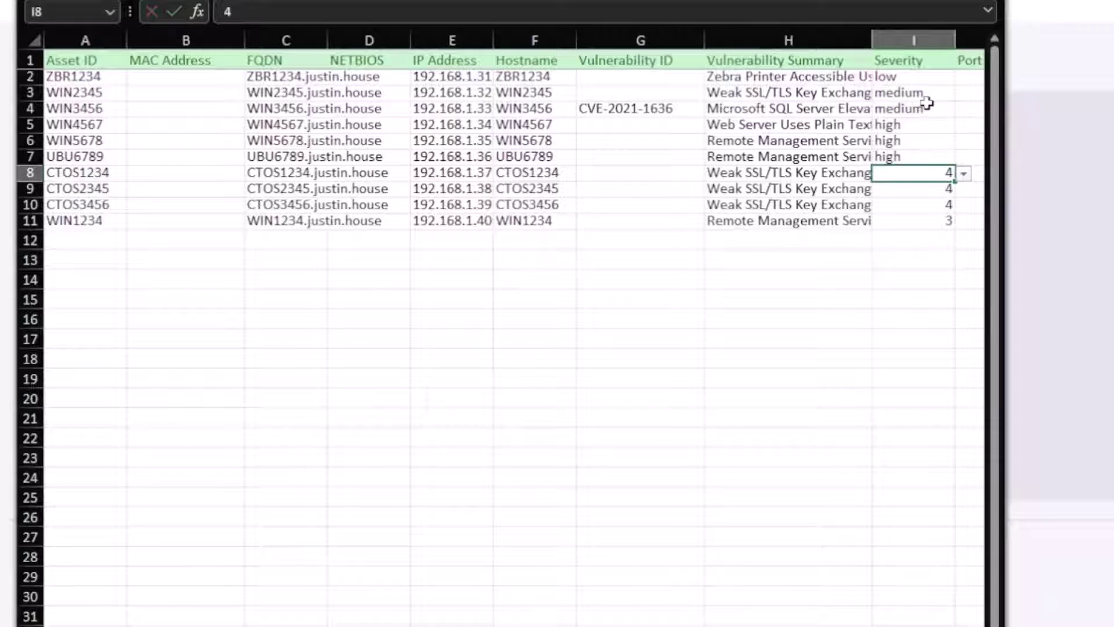
type("medium")
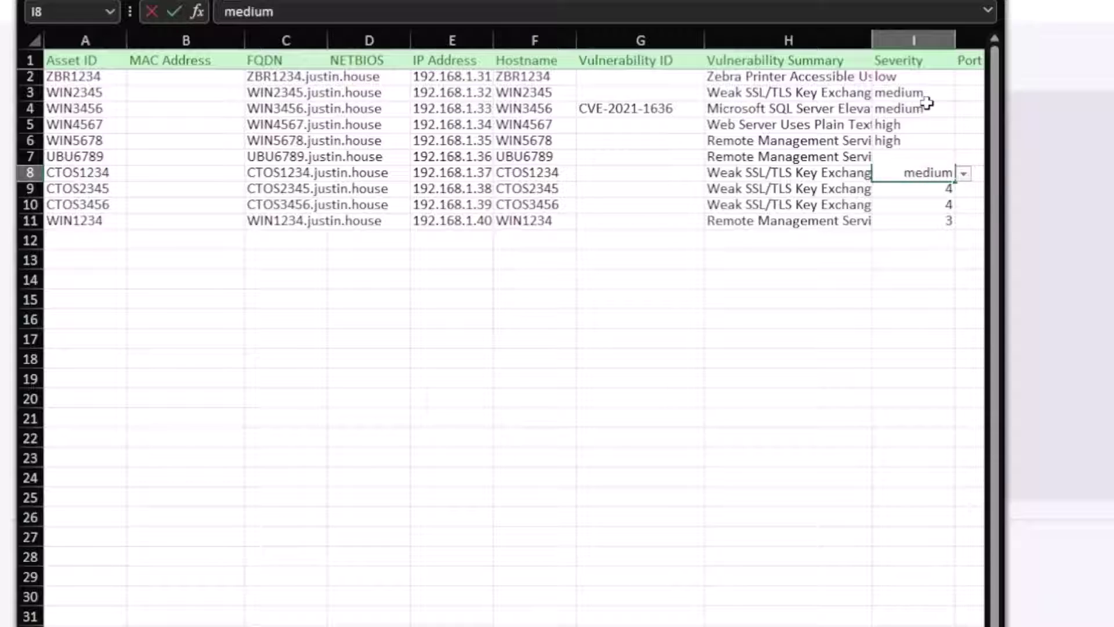
key("Return")
type("med")
key("Return")
type("medium")
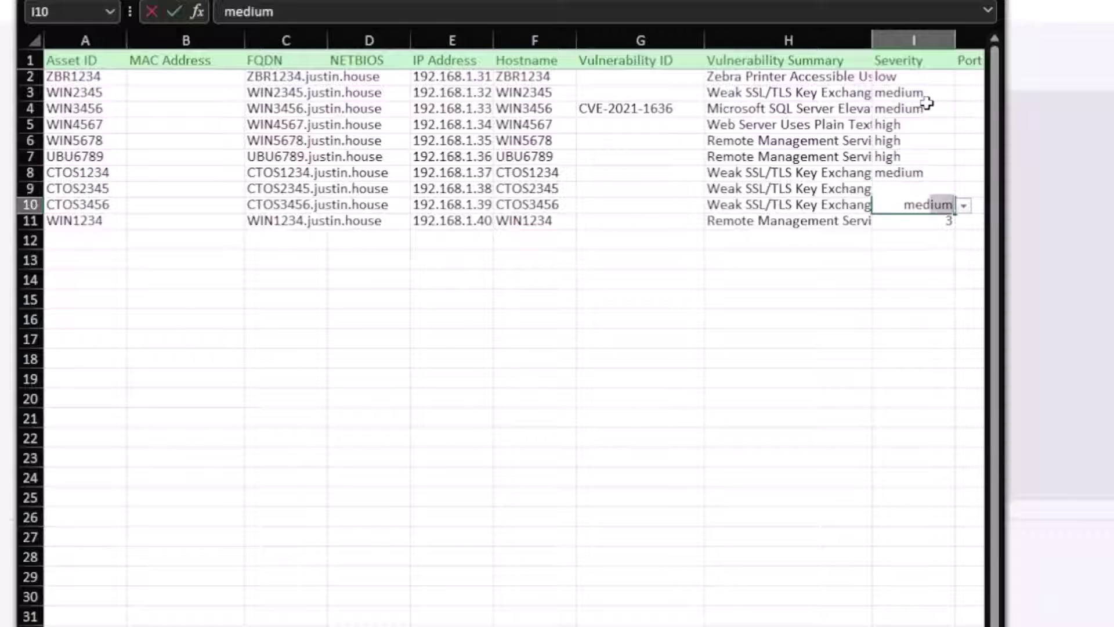
key("Return")
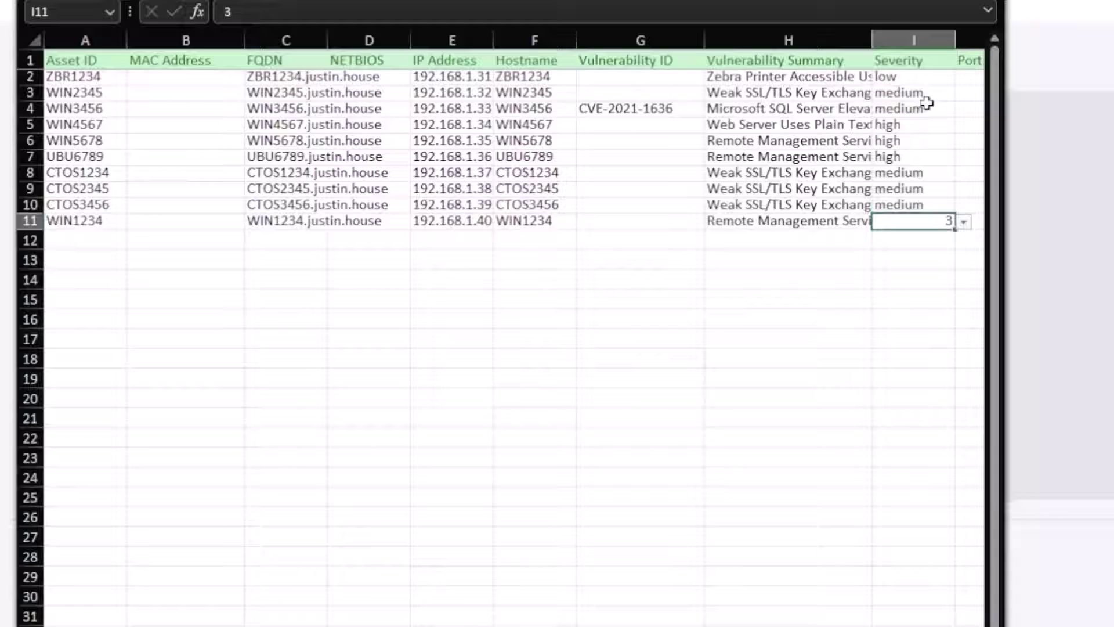
type("high")
key("Return")
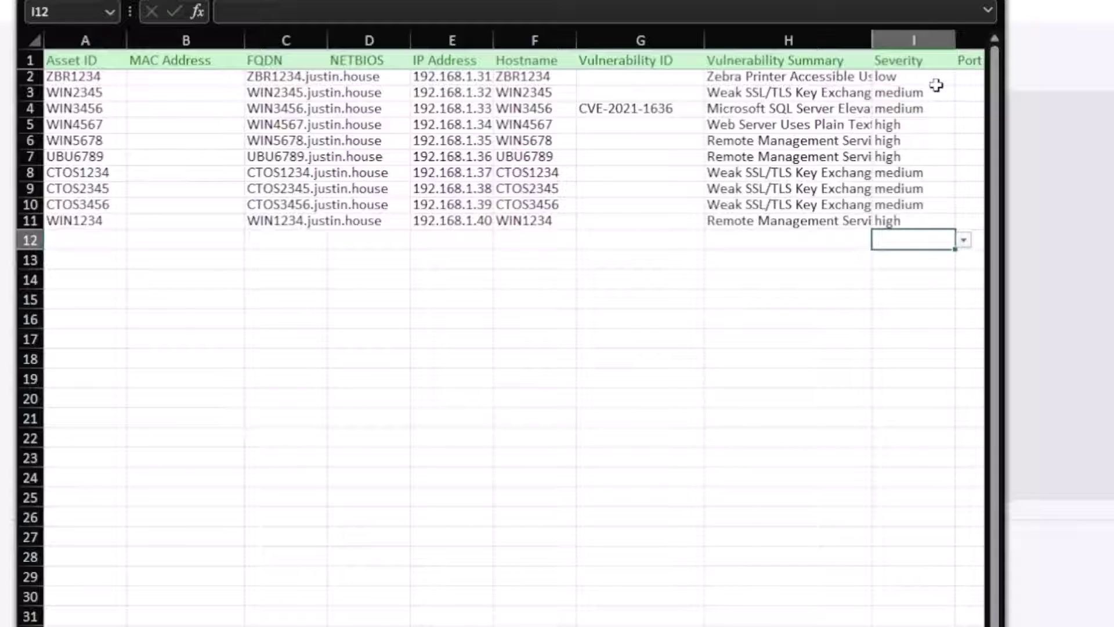
- Check the empty Vulnerability IDs and copy CVE-2021-1636 from G4
left_click(928, 77)
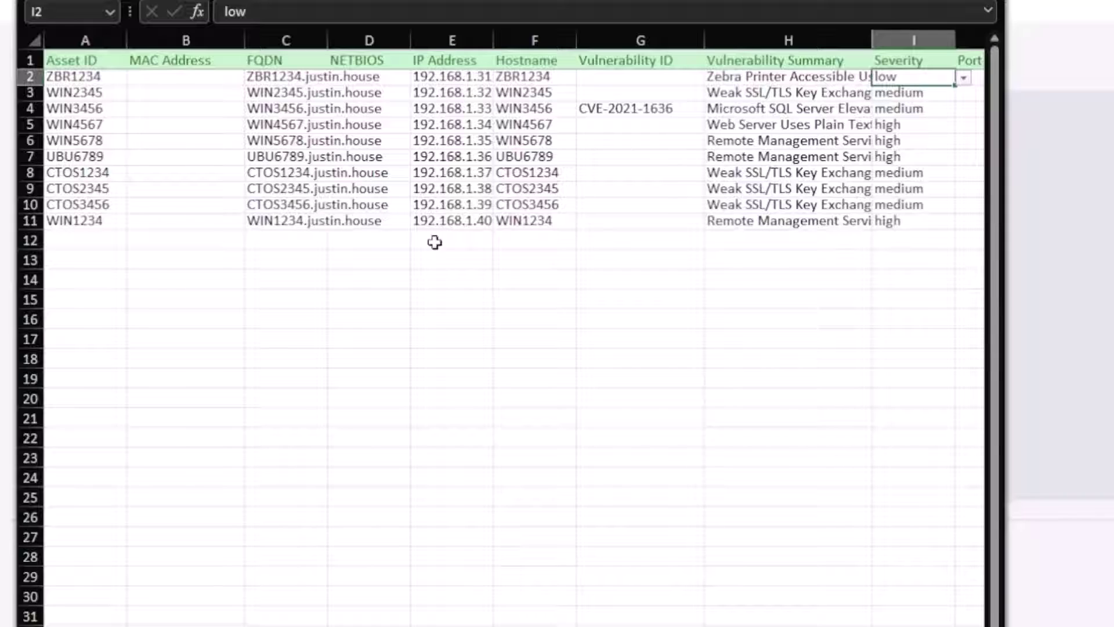
left_click(609, 111)
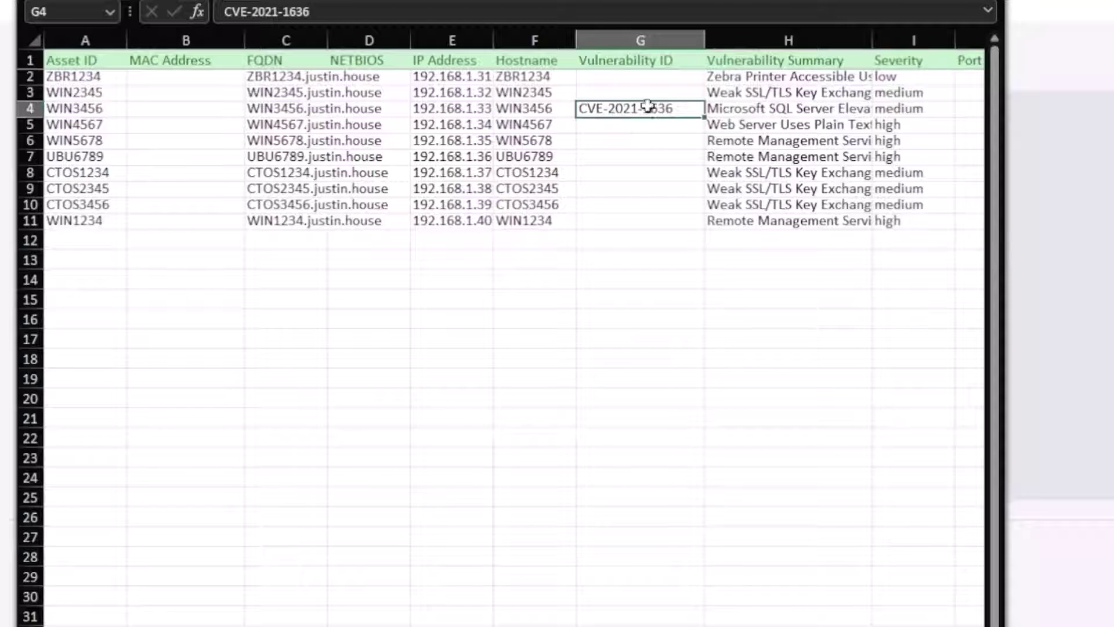
left_click(632, 80)
left_click(628, 91)
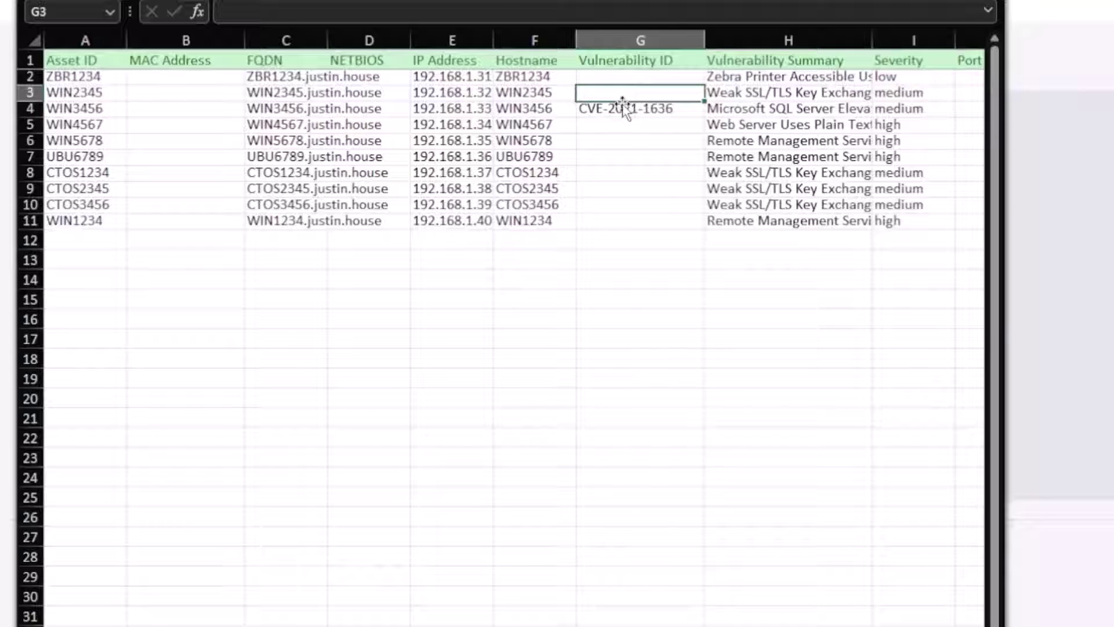
left_click(621, 109)
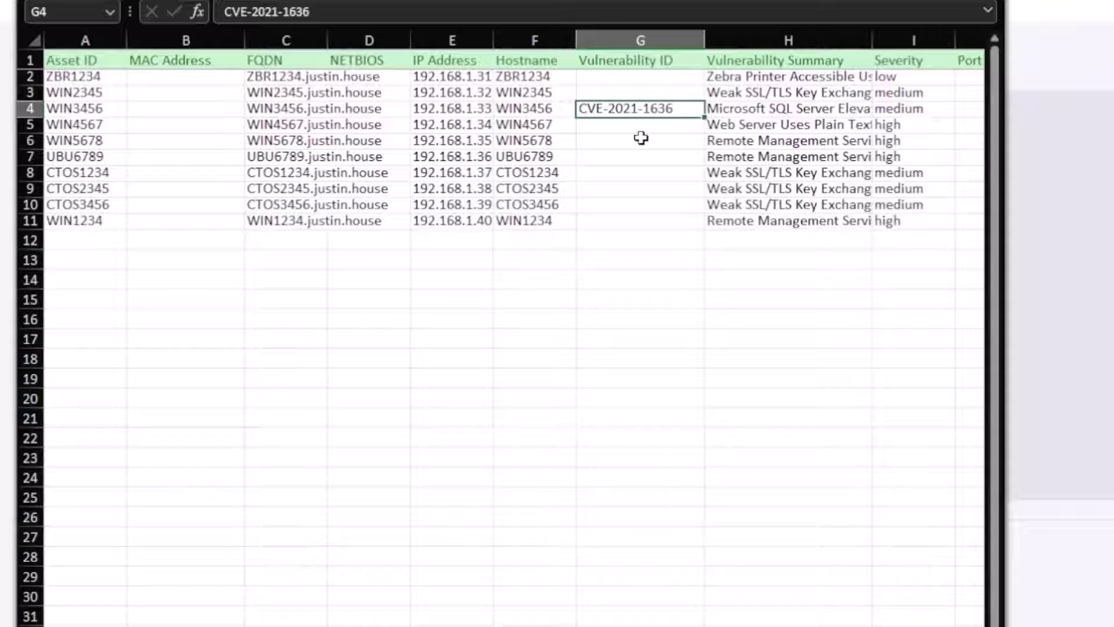
key("ctrl+c")
- Paste CVE-2021-1636 into every Vulnerability ID cell from G2 to G11
left_click(628, 80)
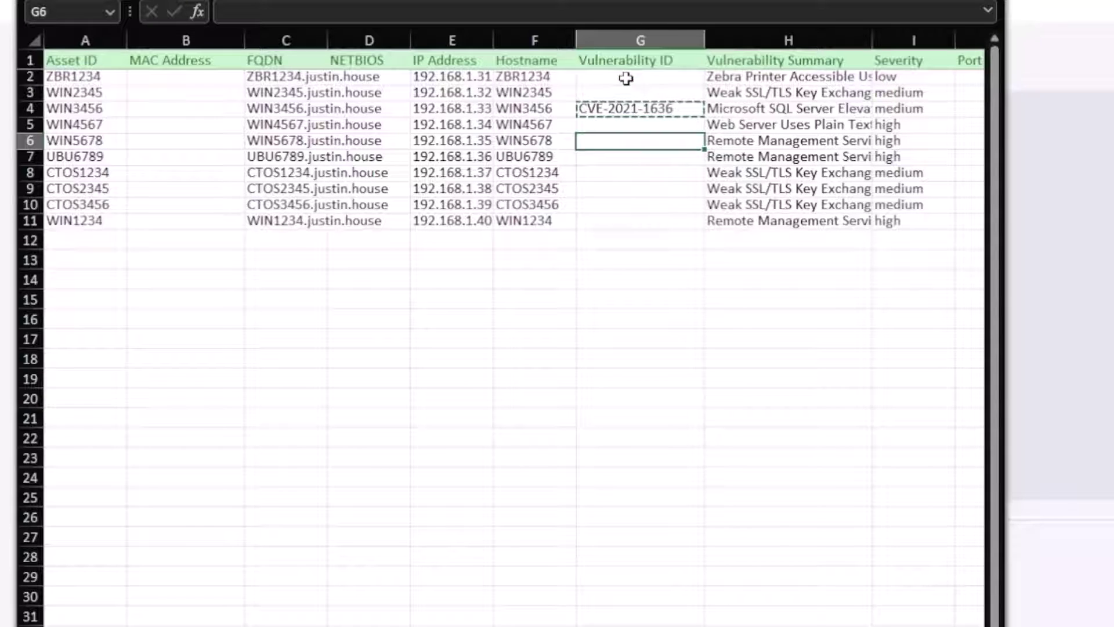
key("ctrl+v")
left_click(627, 97)
key("ctrl+v")
left_click(629, 139)
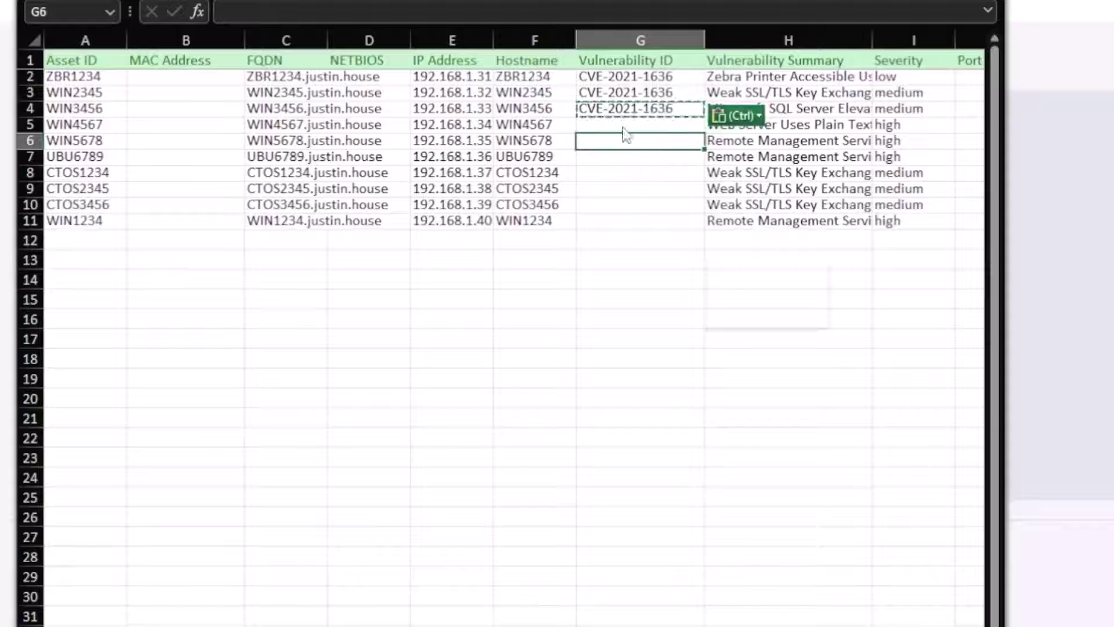
key("ctrl+v")
left_click(619, 119)
key("ctrl+v")
left_click(619, 157)
key("ctrl+v")
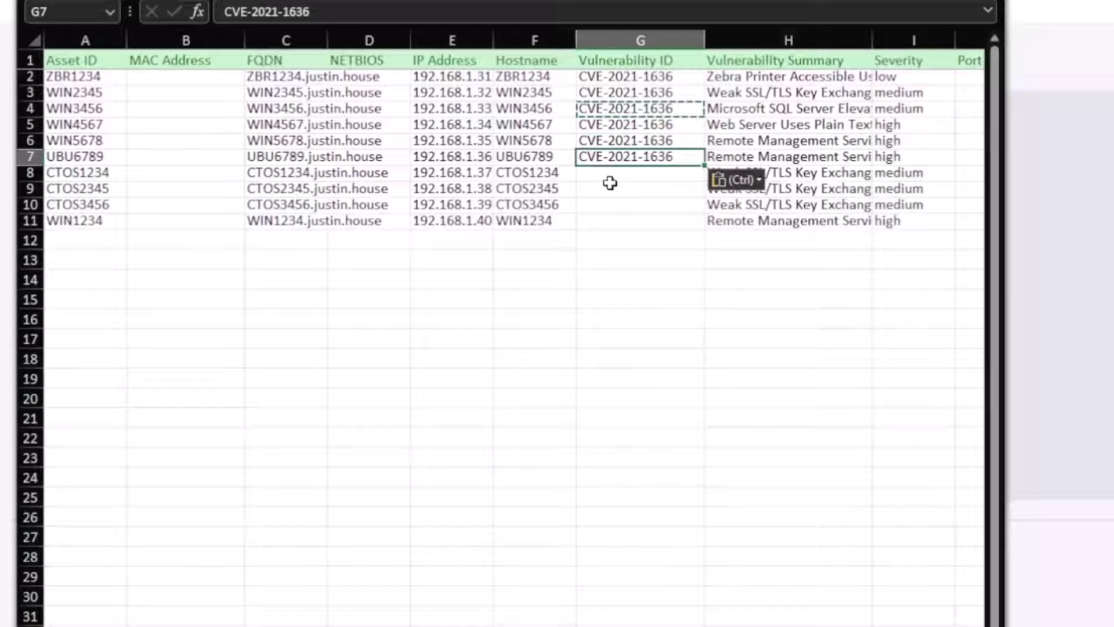
left_click(614, 191)
key("ctrl+v")
left_click(615, 172)
key("ctrl+v")
left_click(611, 206)
key("ctrl+v")
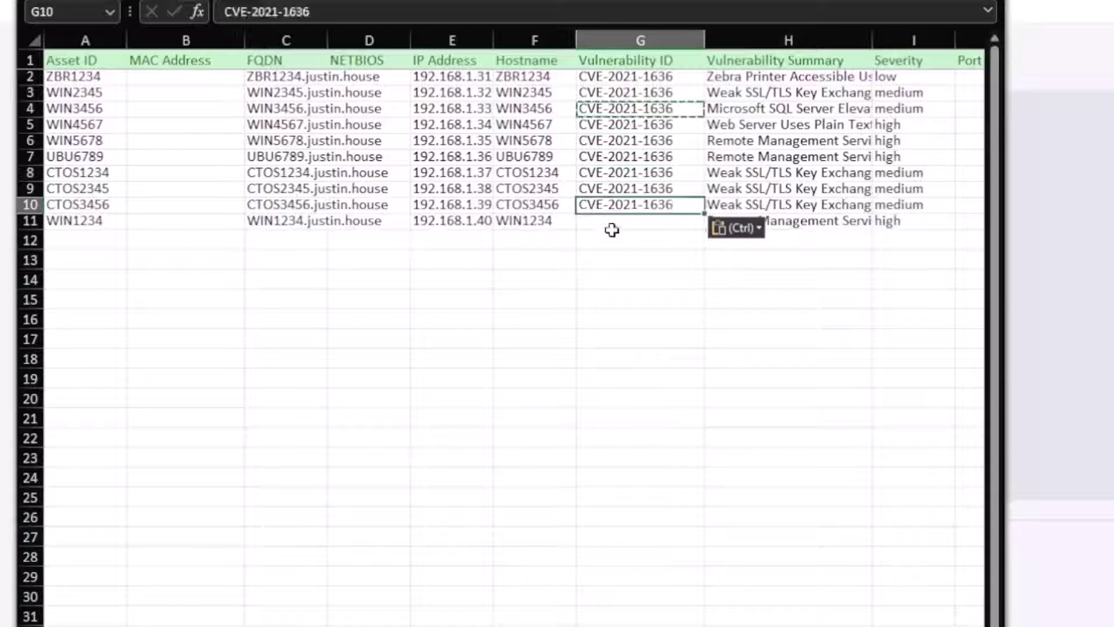
left_click(618, 238)
left_click(612, 219)
key("ctrl+v")
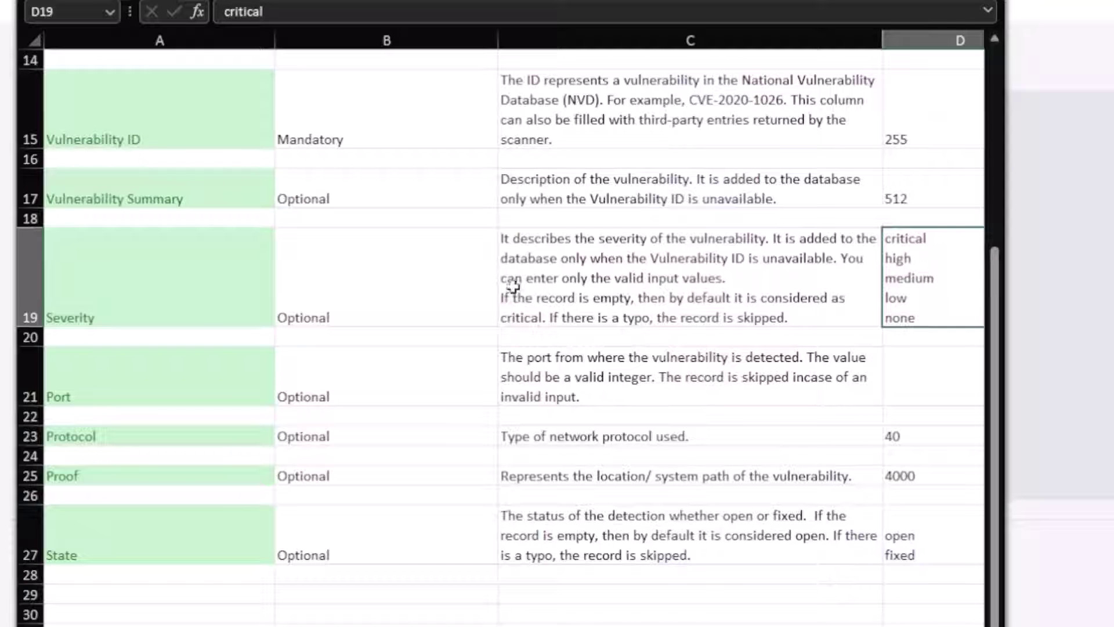
- Copy the example CVE-2020-1026 from the Instructions sheet into G7 for UBU6789
scroll(497, 356, "up", 4)
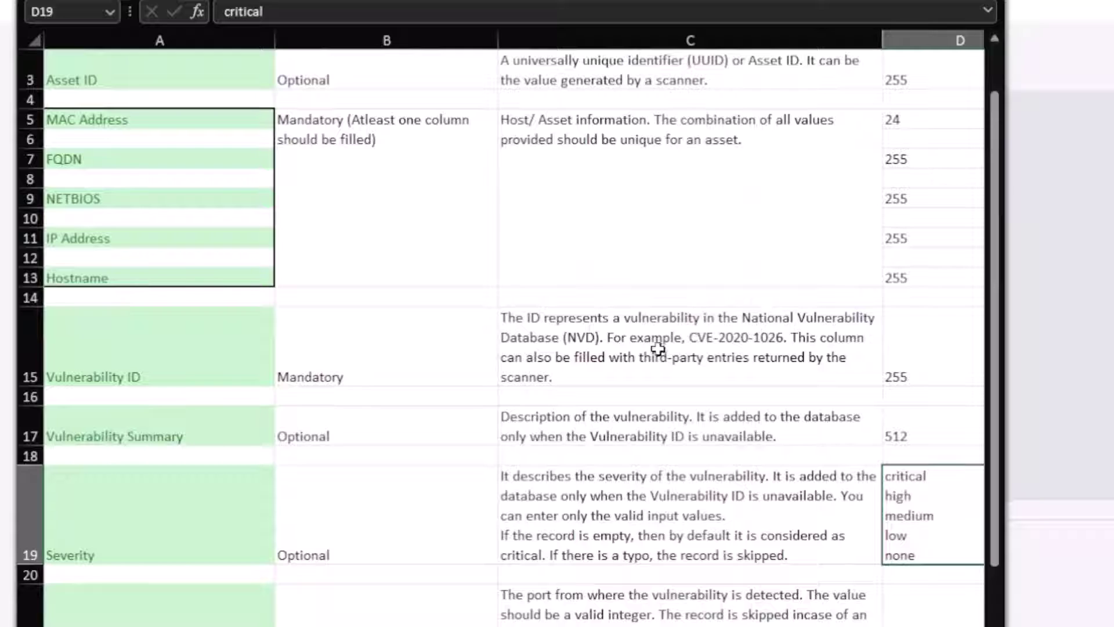
left_click(699, 330)
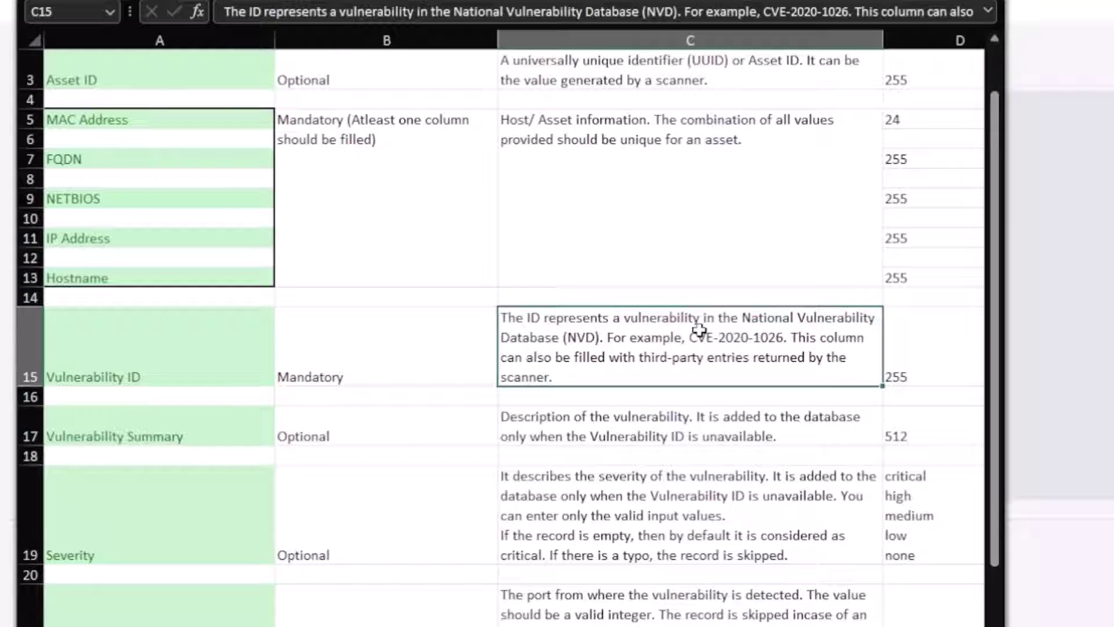
left_click_drag(764, 12, 842, 11)
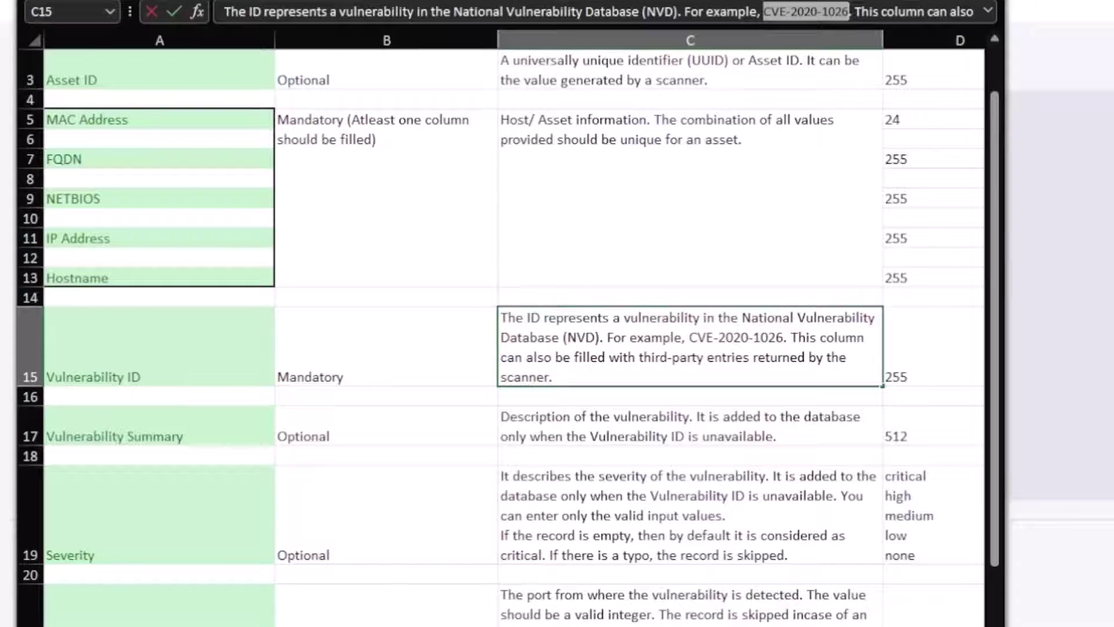
key("ctrl+c")
key("alt+Tab")
left_click(615, 152)
key("ctrl+v")
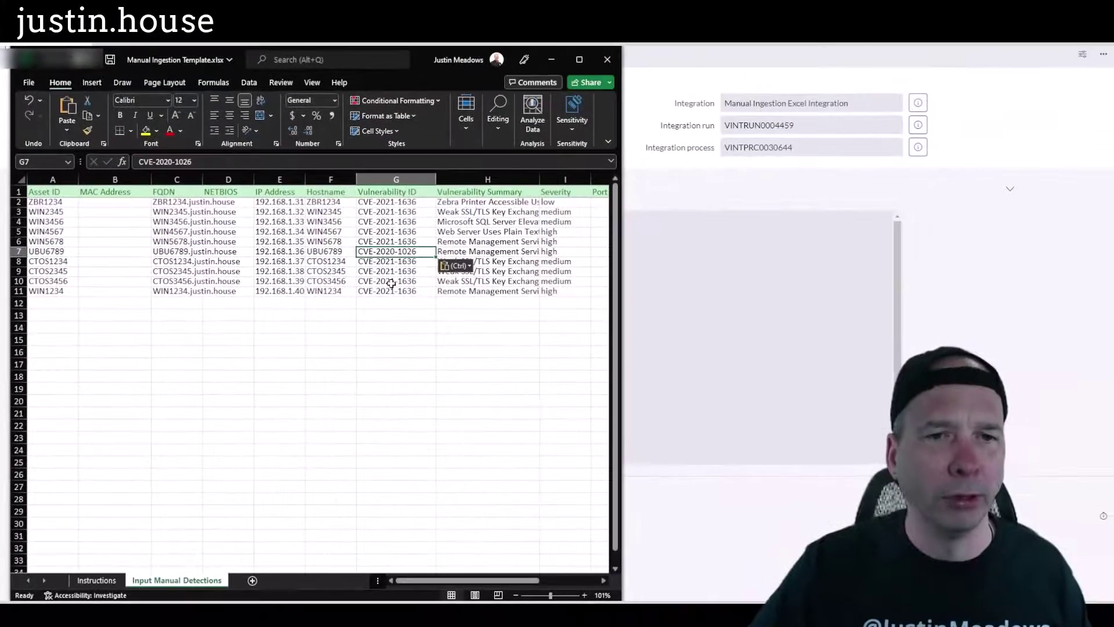
- Save the corrected template workbook and return to the failed ingestion record
left_click(538, 308)
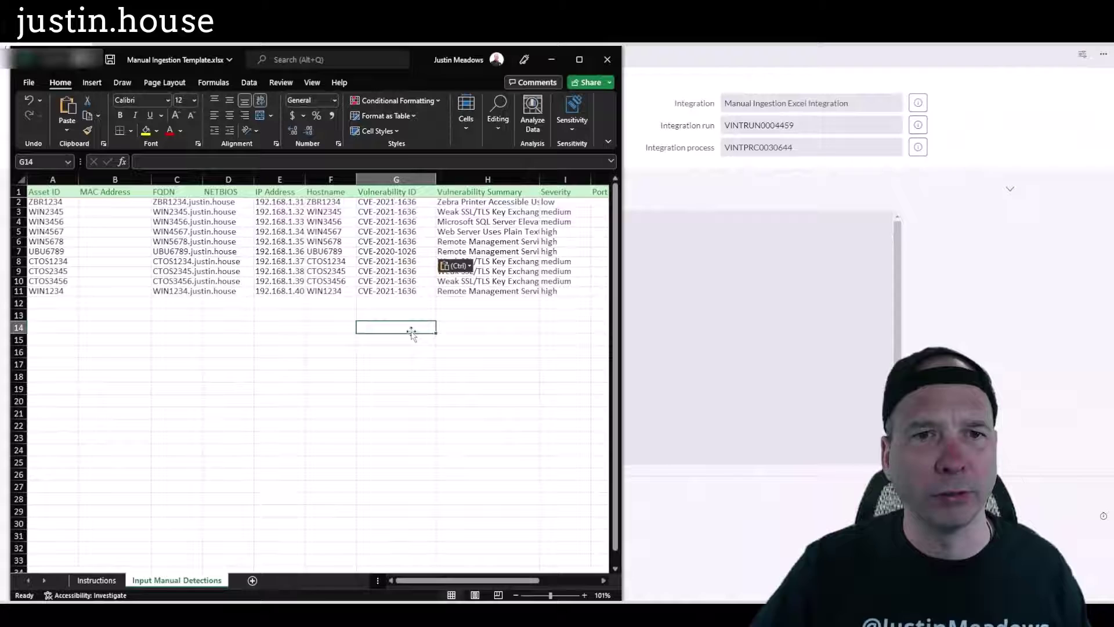
key("ctrl+s")
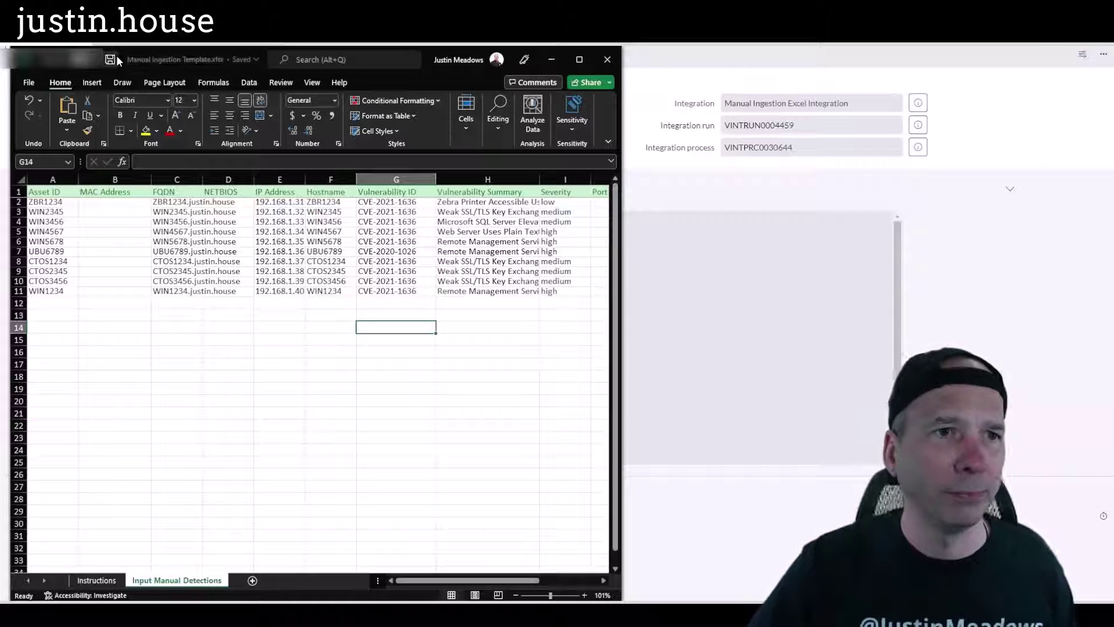
left_click(748, 148)
- Import the corrected Manual Ingestion Template.xlsx again from the Manual Vulnerable Item Ingestion page and submit it
left_click(1010, 187)
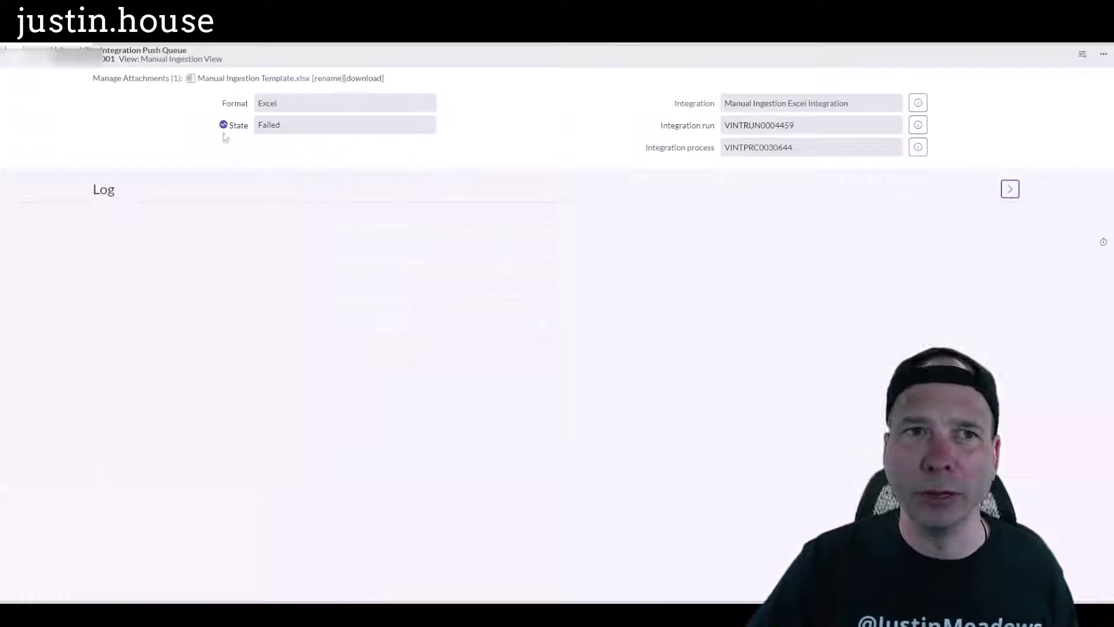
left_click(12, 56)
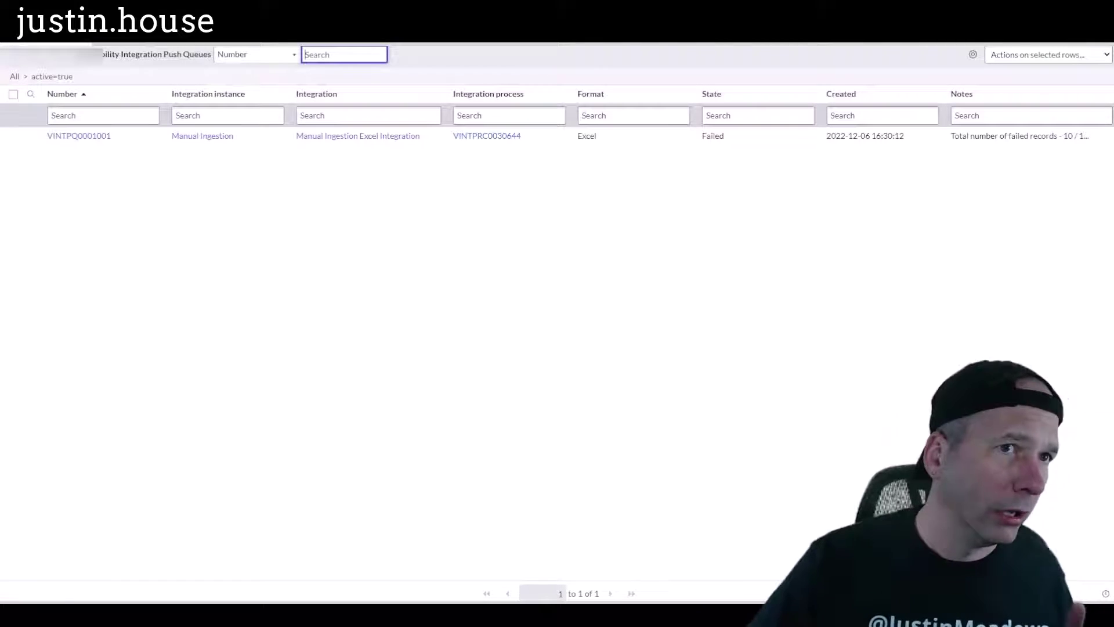
key("alt+Left")
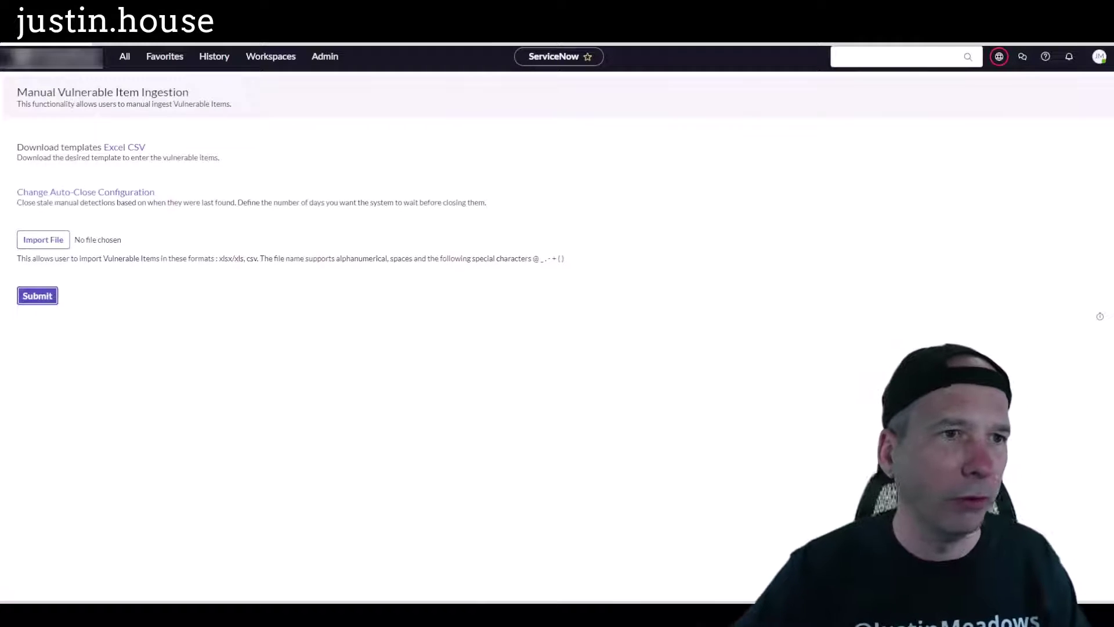
left_click(43, 239)
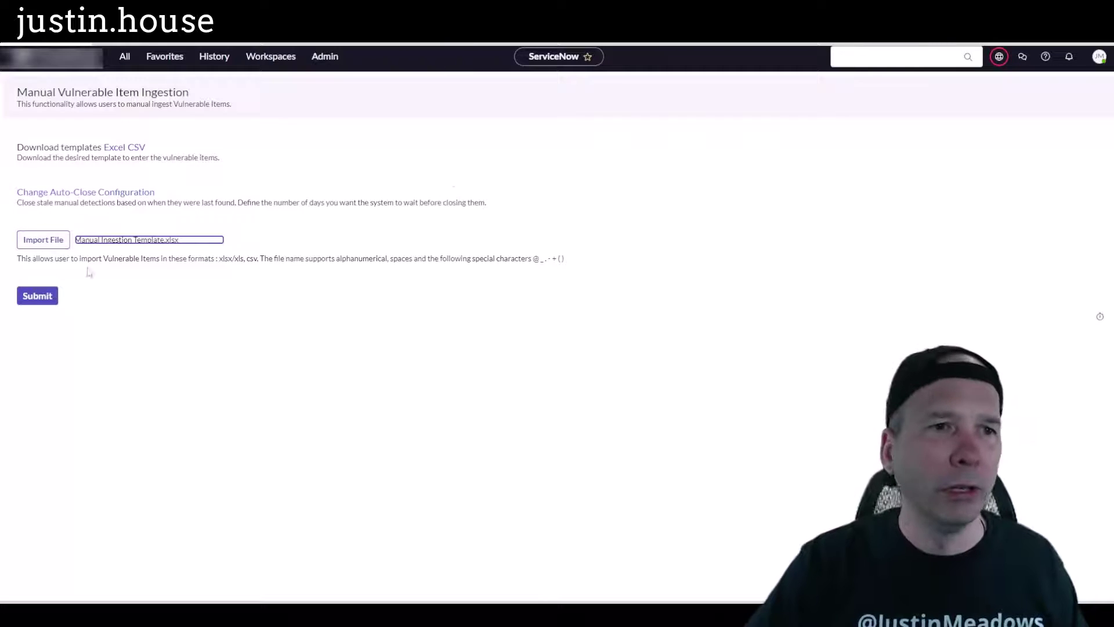
left_click(39, 298)
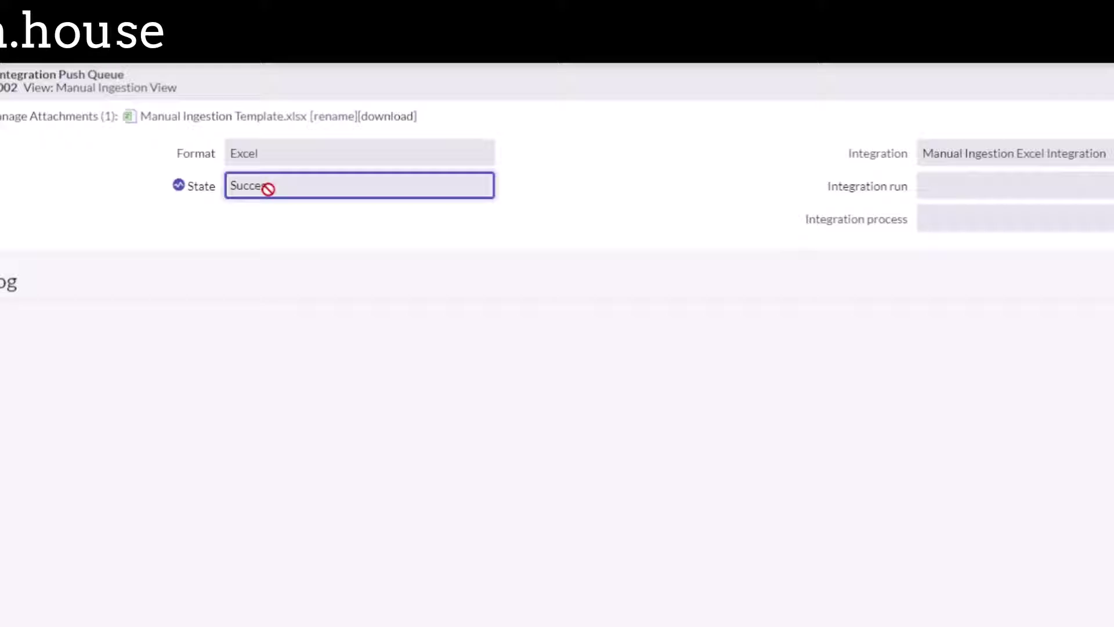
- Reload the successful ingestion record's form, then select the ten FQDN values in Excel's column C
right_click(910, 80)
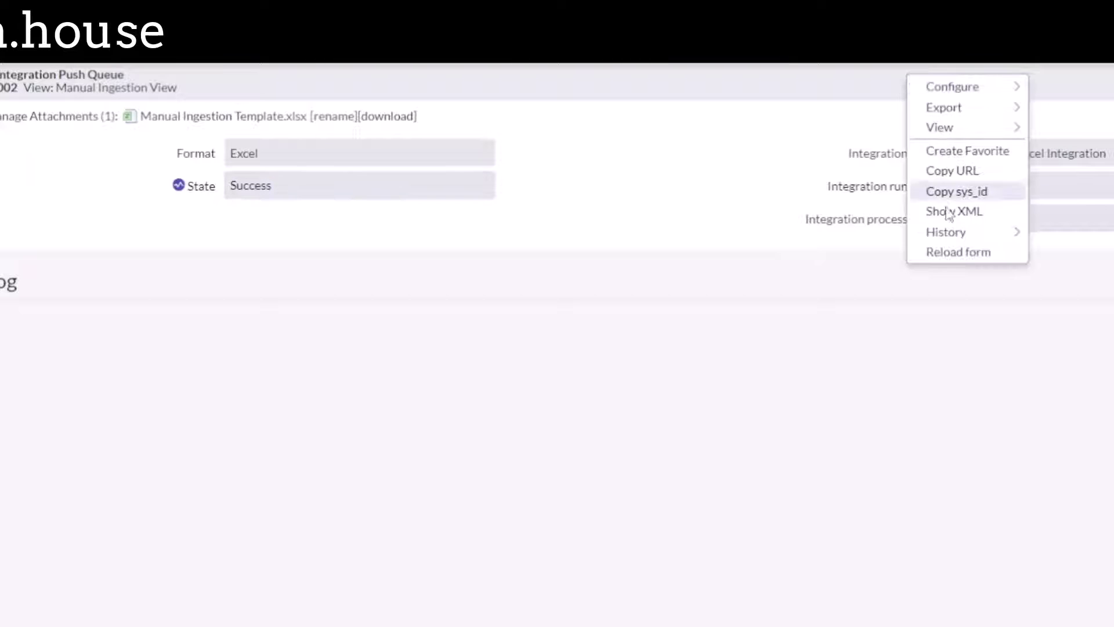
left_click(951, 251)
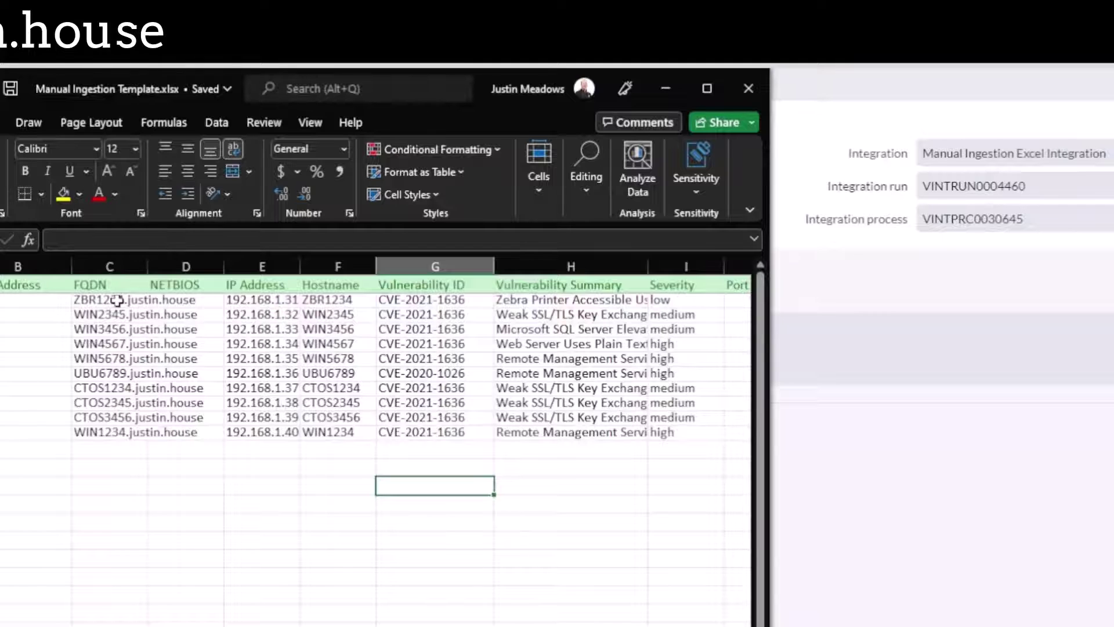
left_click_drag(118, 300, 122, 432)
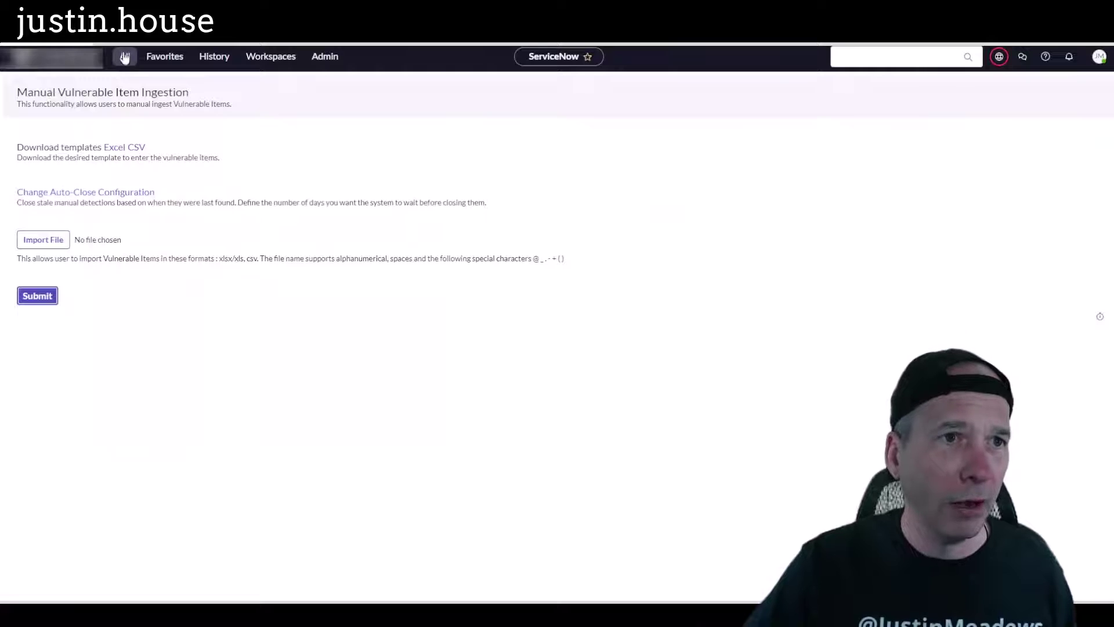
- Filter the All menu for 'vulnerab' and open Vulnerability Response > Vulnerable Items > All
left_click(124, 57)
double_click(102, 87)
type("vul")
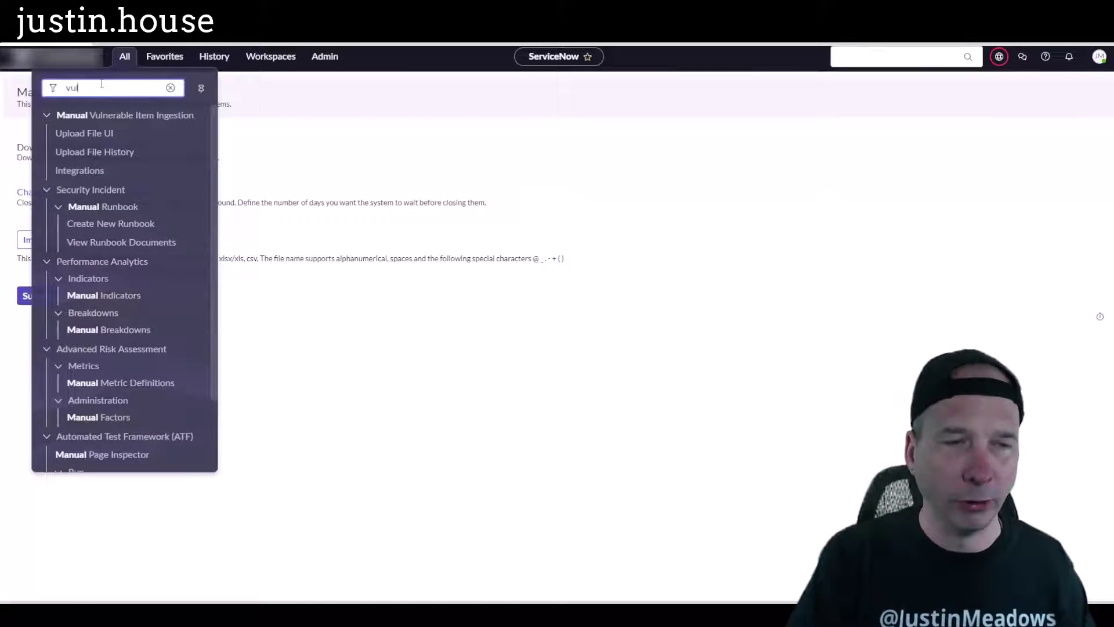
type("nerable items")
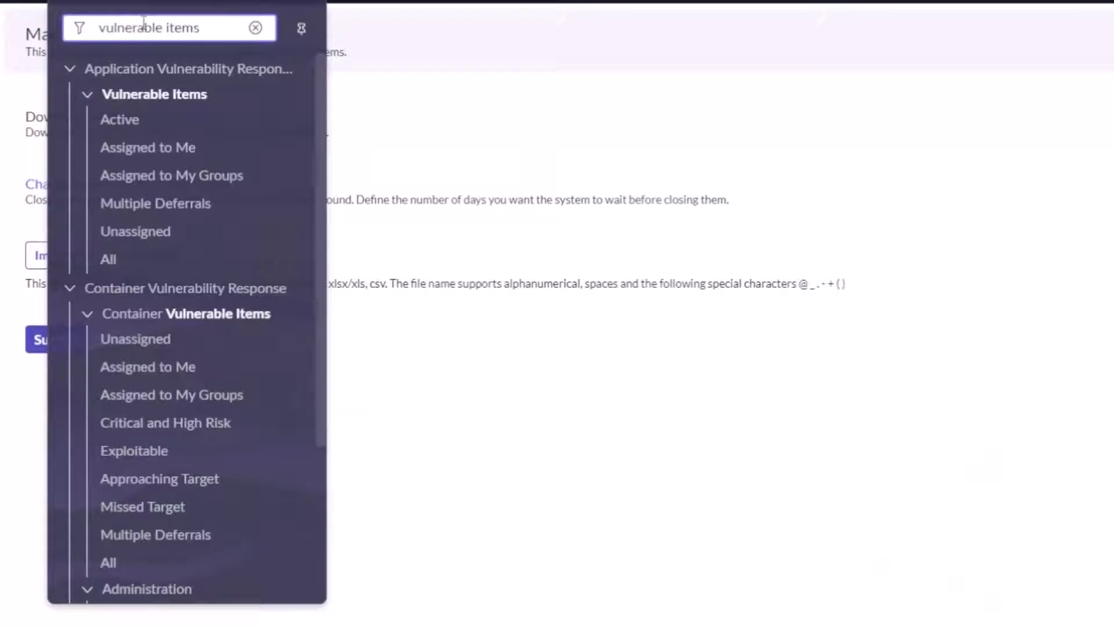
left_click(117, 256)
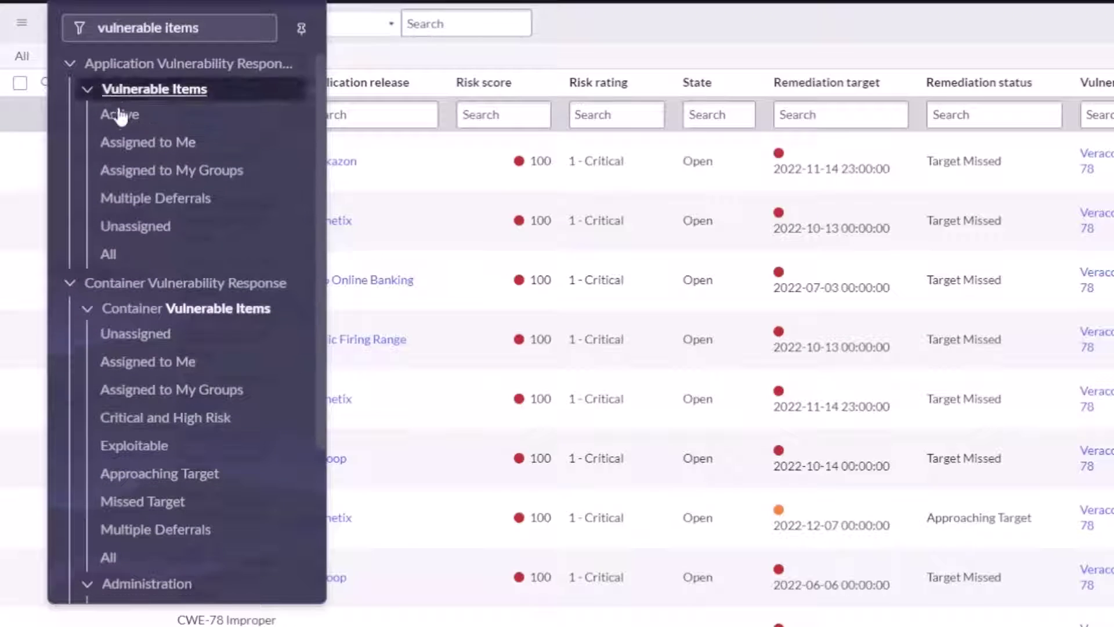
scroll(136, 155, "down", 4)
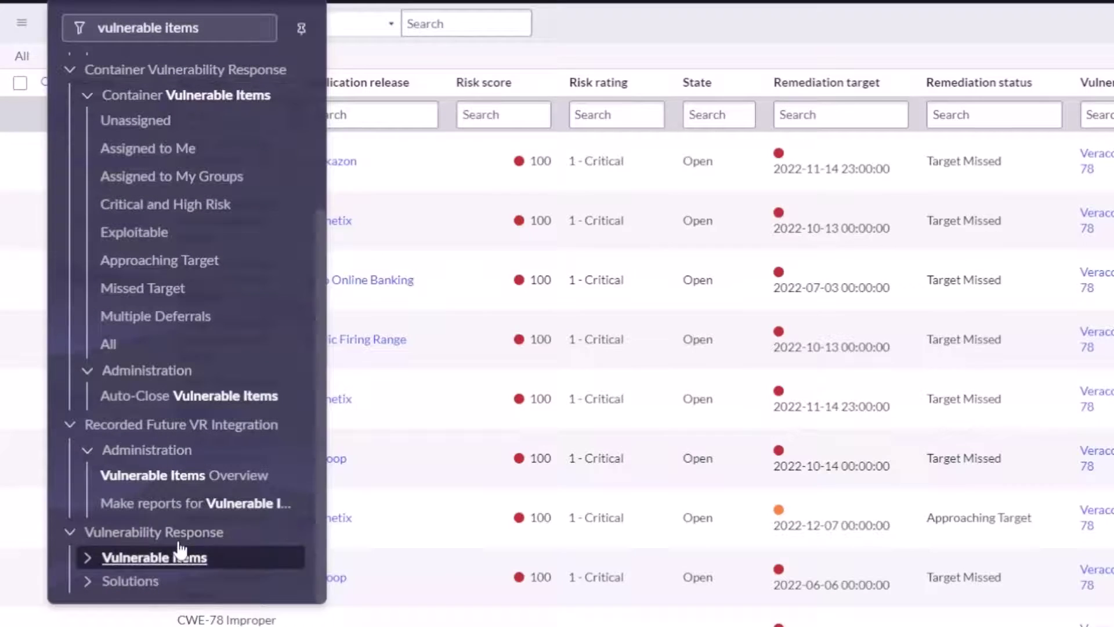
scroll(159, 67, "up", 4)
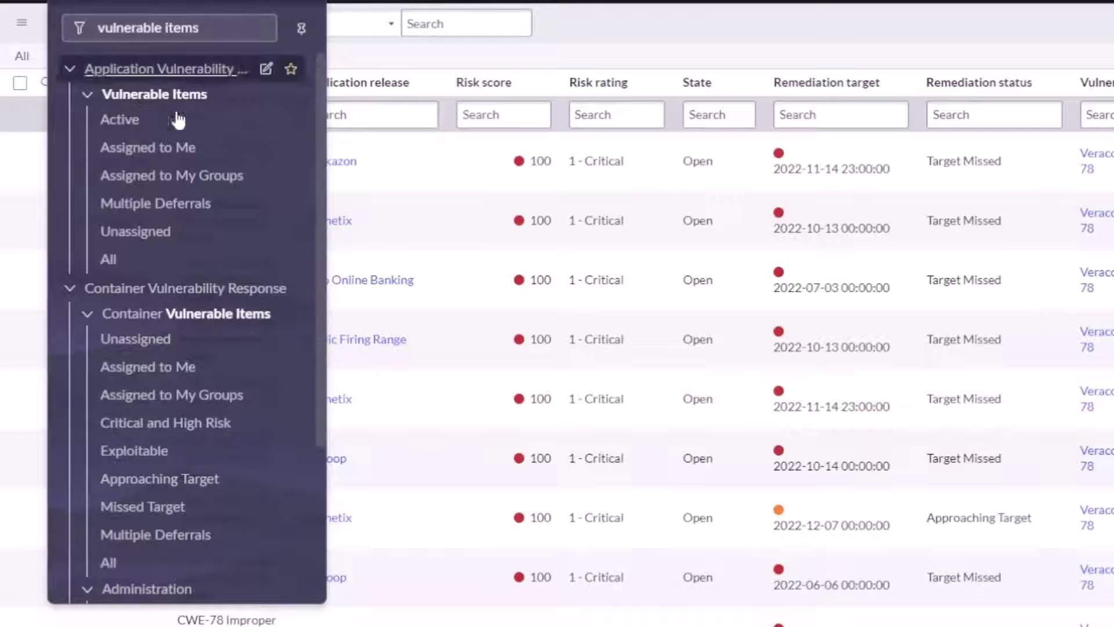
scroll(152, 296, "down", 4)
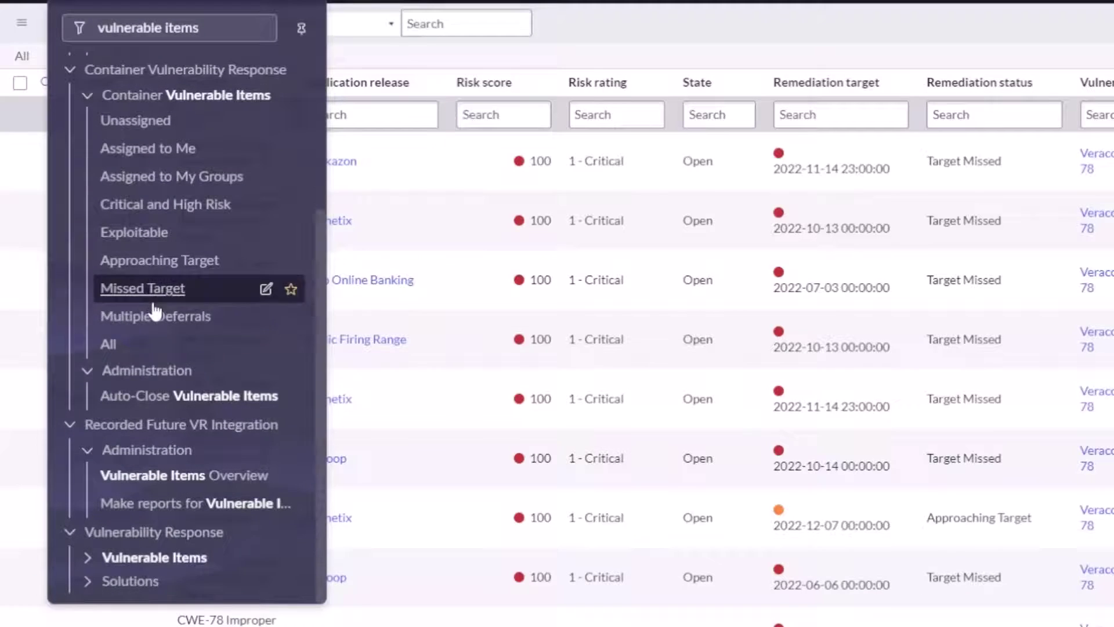
left_click(153, 560)
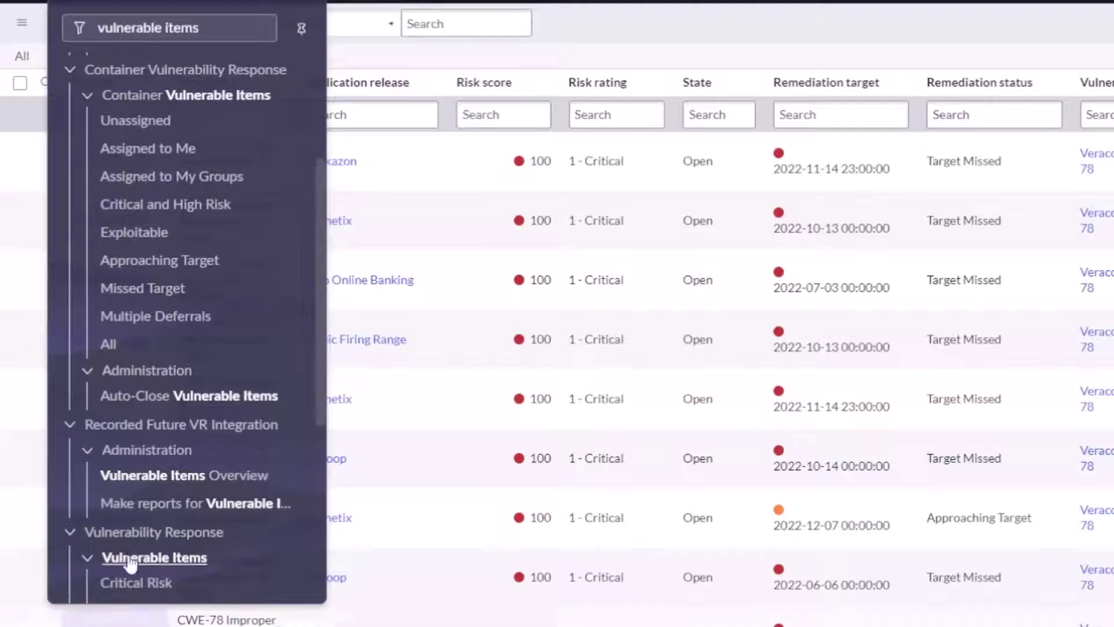
scroll(142, 543, "down", 3)
scroll(143, 522, "down", 5)
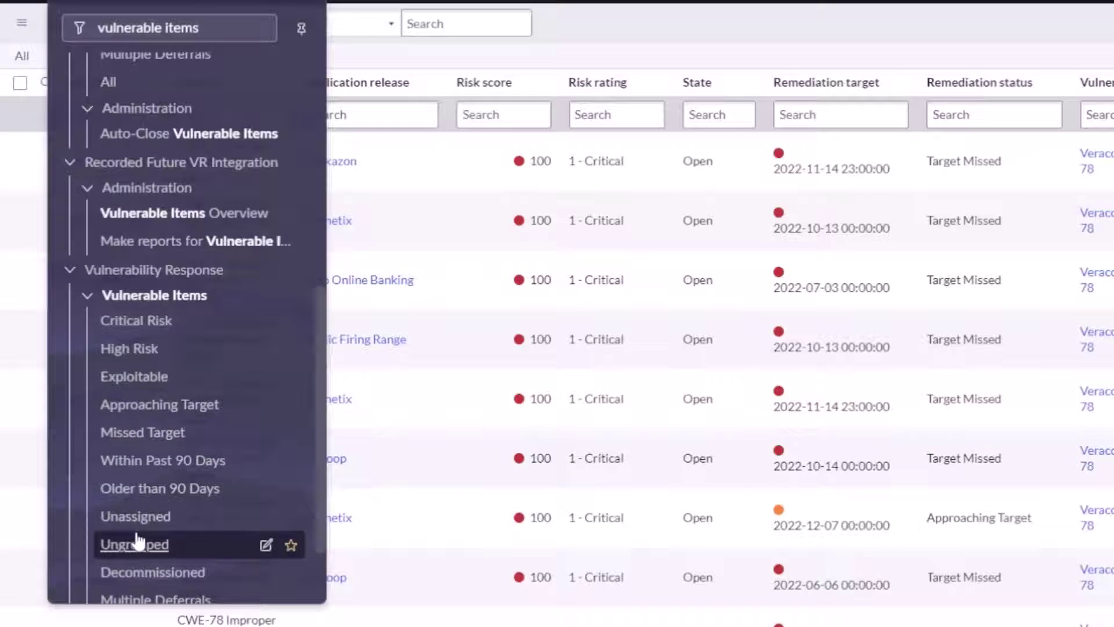
left_click(120, 559)
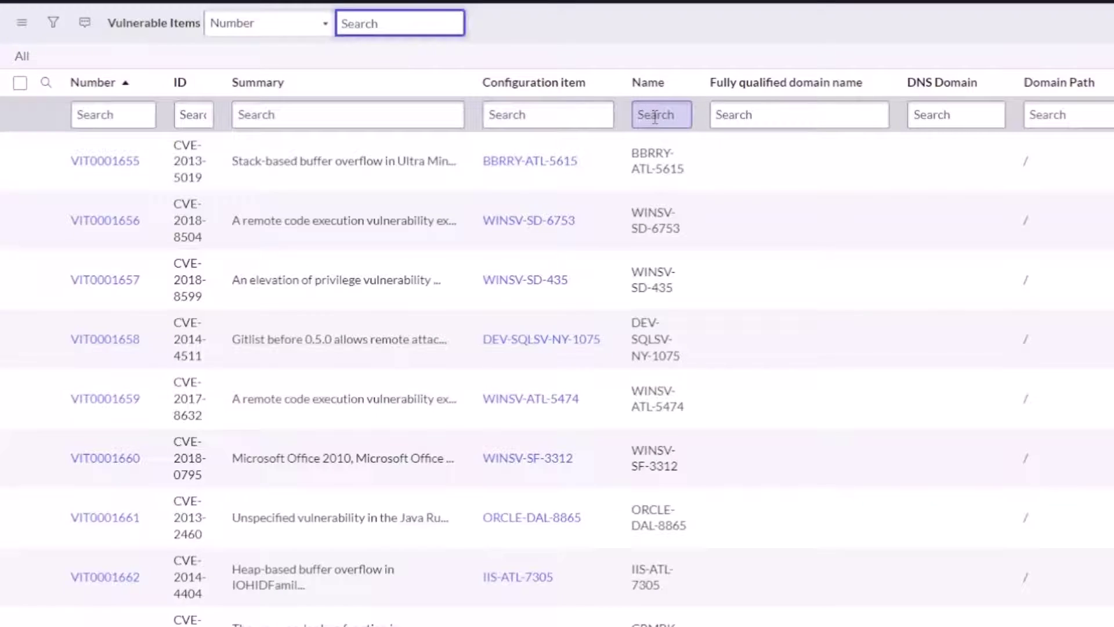
- Filter the Fully qualified domain name column by *justin.house and check the ten items against the spreadsheet
left_click(772, 116)
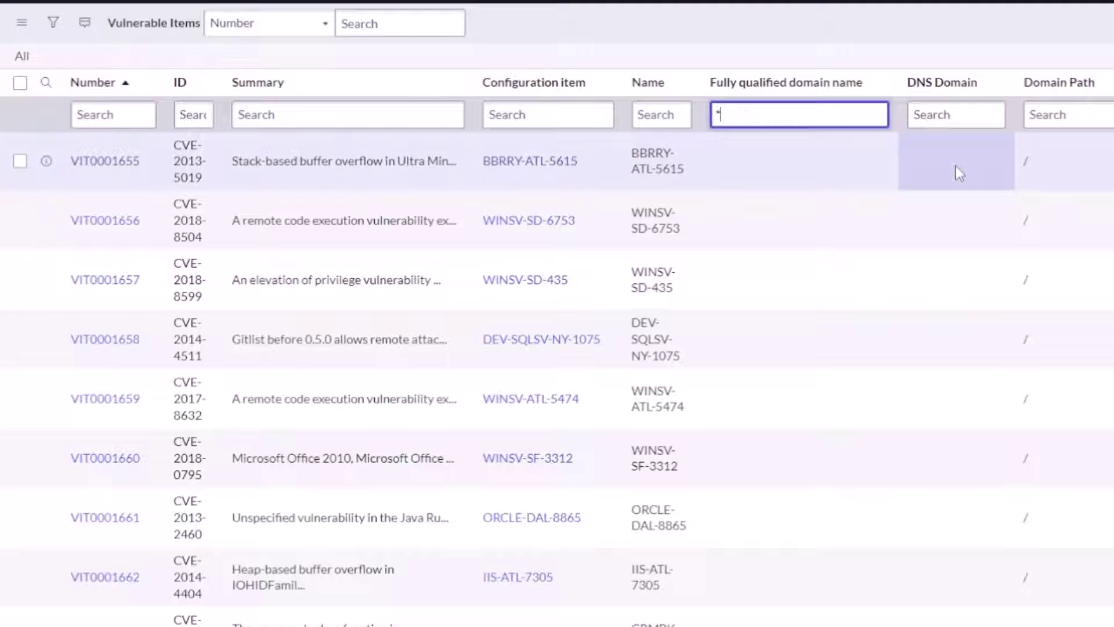
type("*justin.holben")
key("BackSpace")
key("BackSpace")
key("BackSpace")
key("Return")
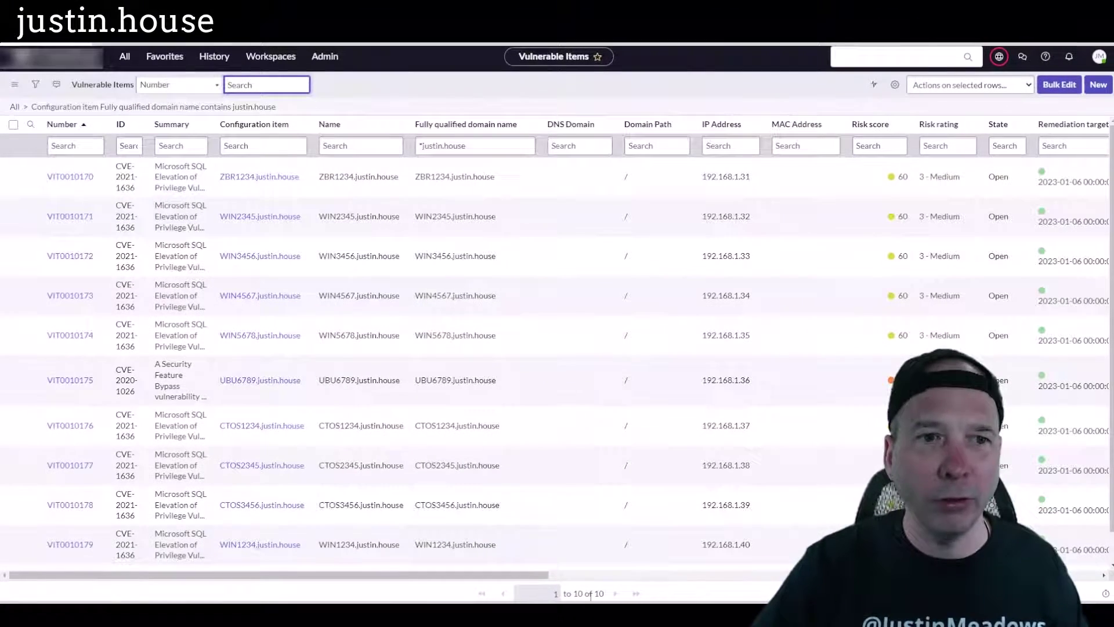
left_click(473, 560)
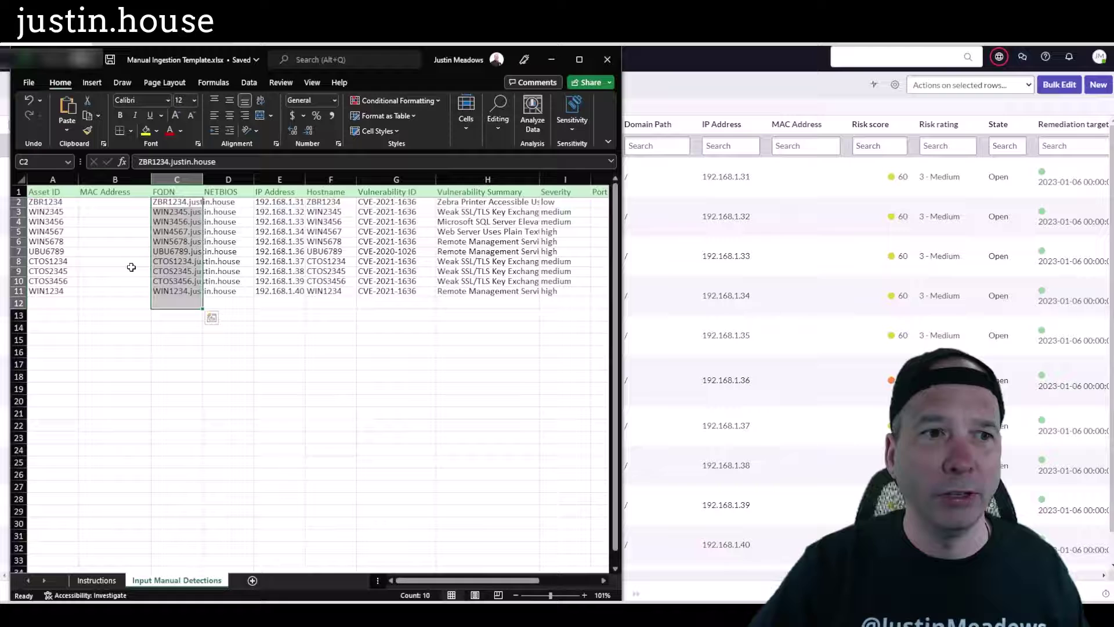
left_click(551, 59)
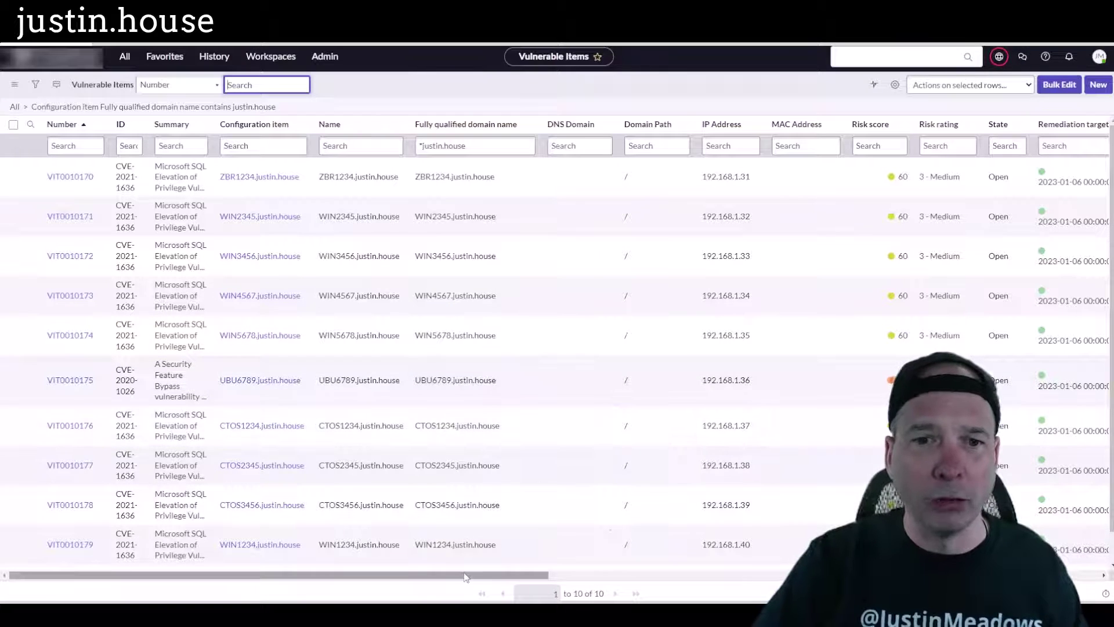
left_click_drag(510, 575, 851, 577)
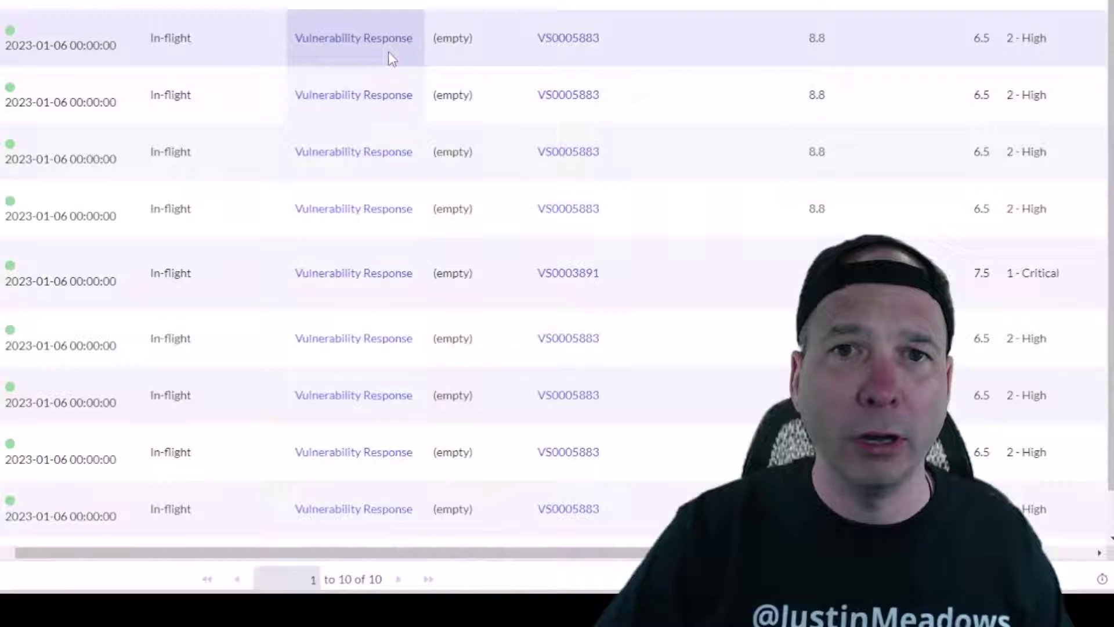
left_click_drag(386, 12, 396, 513)
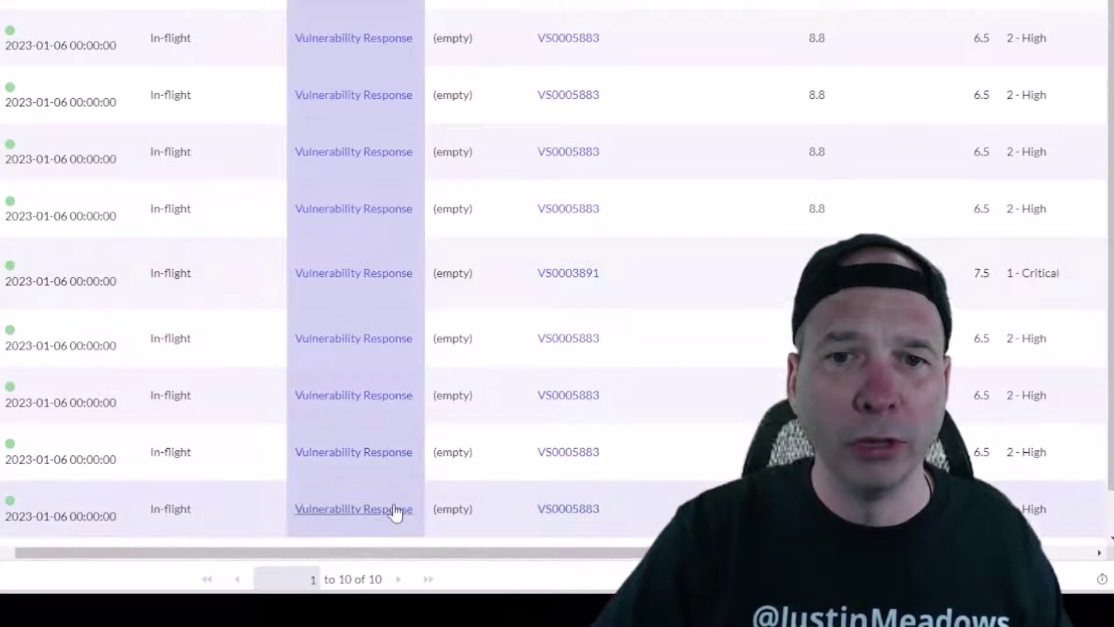